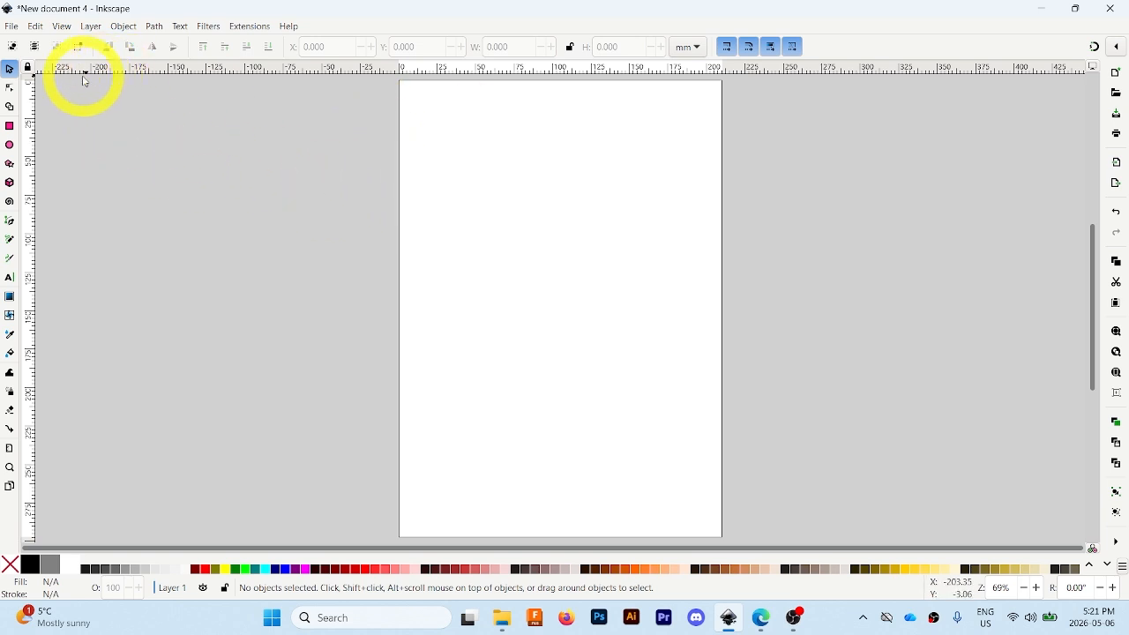
# - Set the document's page size to 24 in wide by 12 in high in Document Properties
pyautogui.click(12, 26)
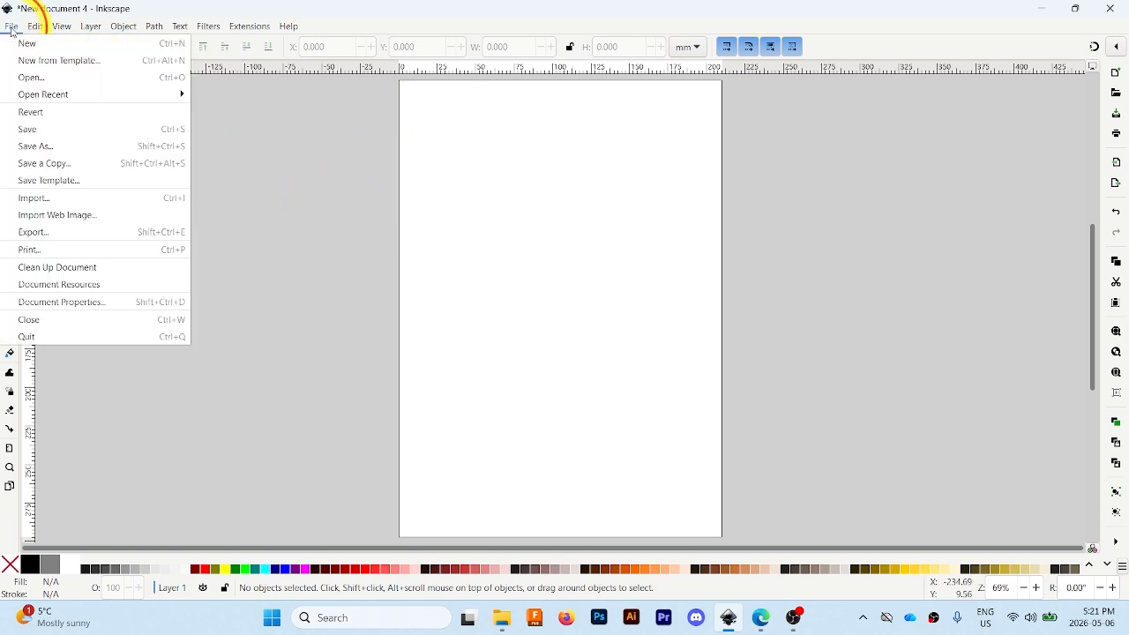
pyautogui.click(82, 304)
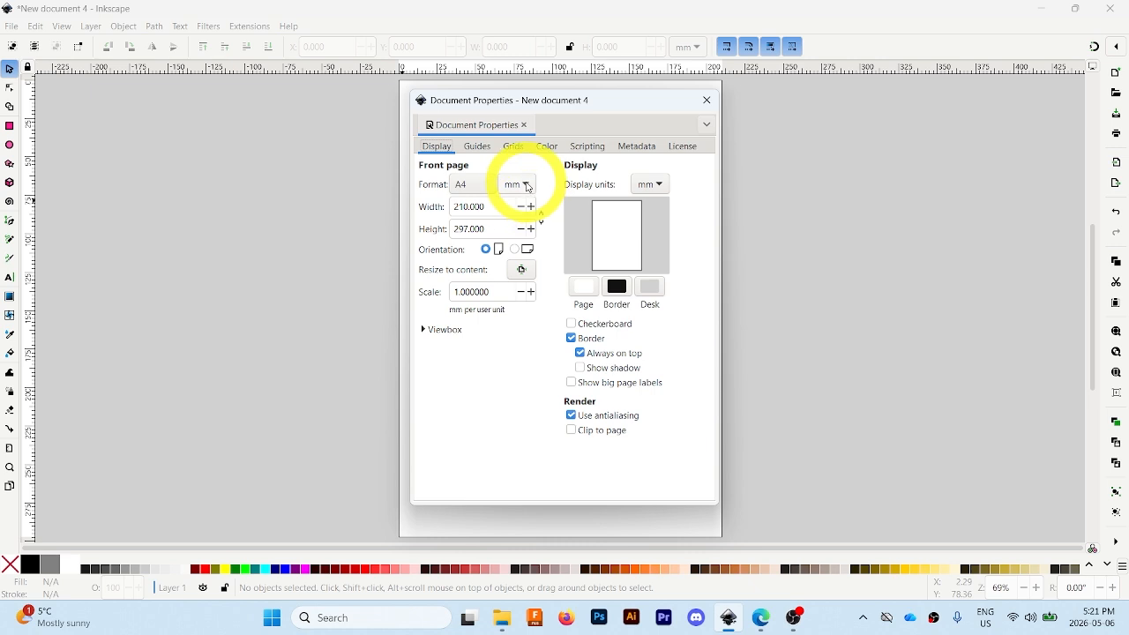
pyautogui.click(522, 184)
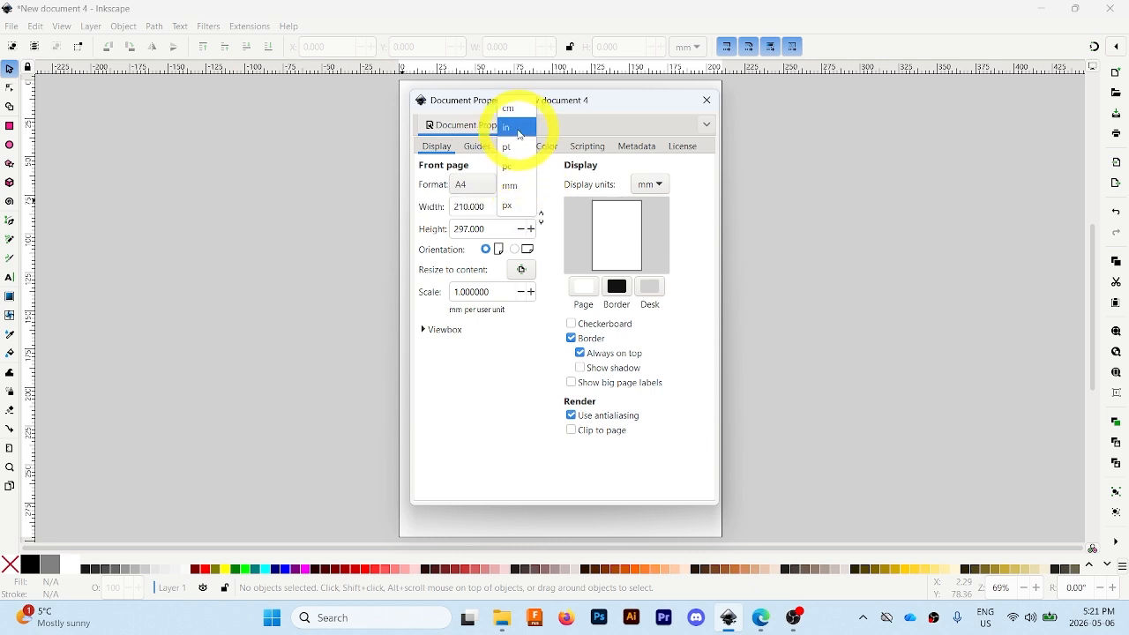
pyautogui.click(515, 132)
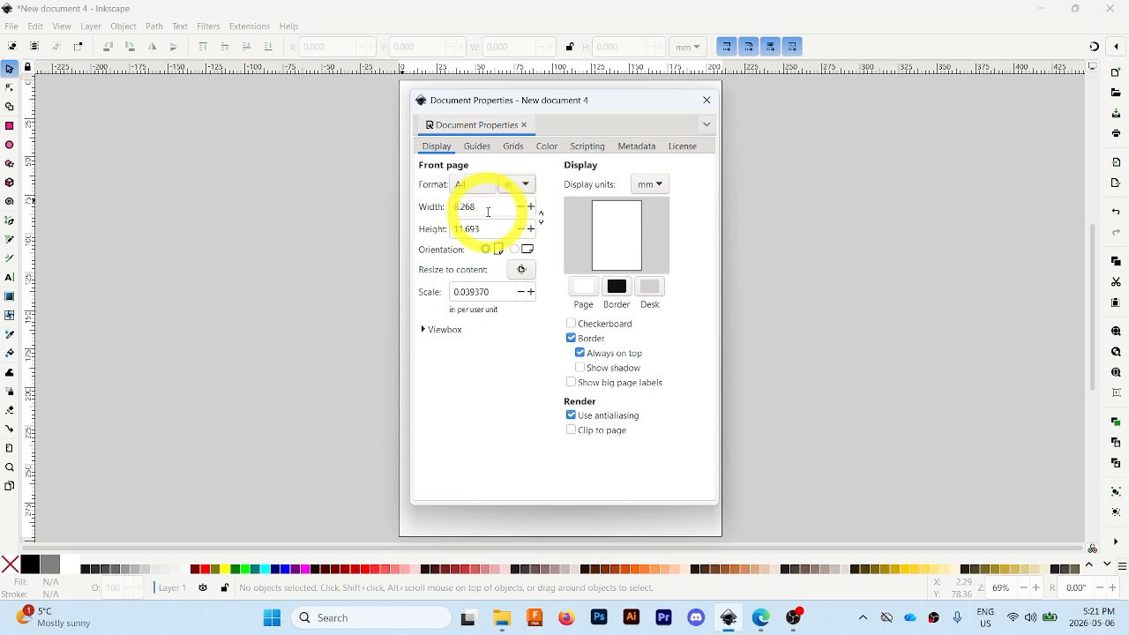
pyautogui.moveTo(482, 207); pyautogui.dragTo(449, 206)
pyautogui.write('4')
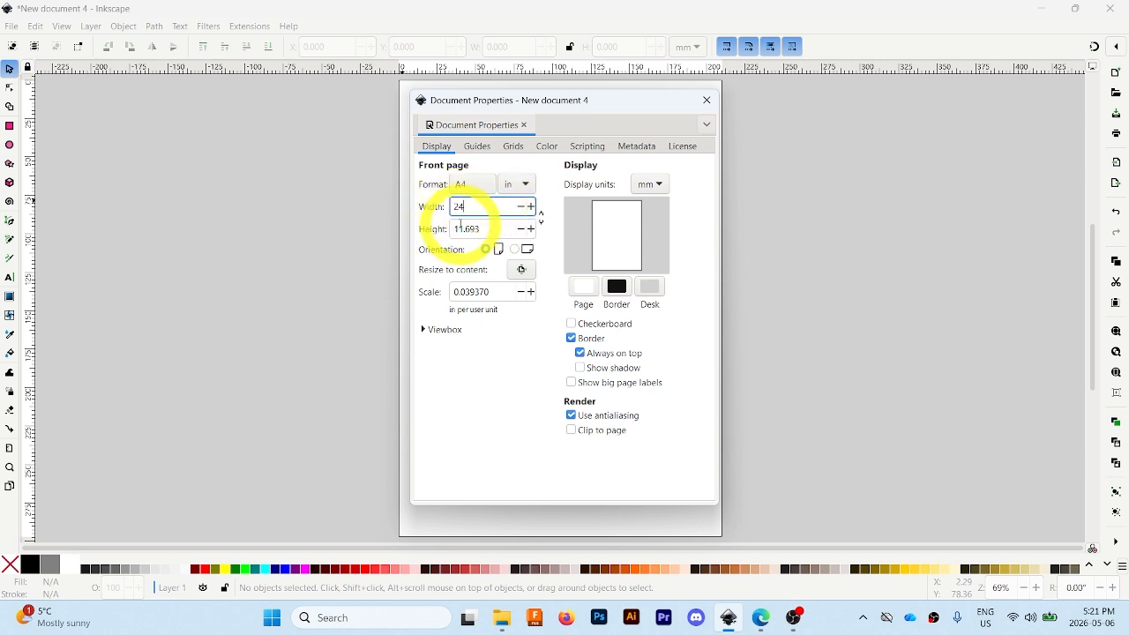
pyautogui.click(481, 228)
pyautogui.moveTo(481, 228); pyautogui.dragTo(448, 230)
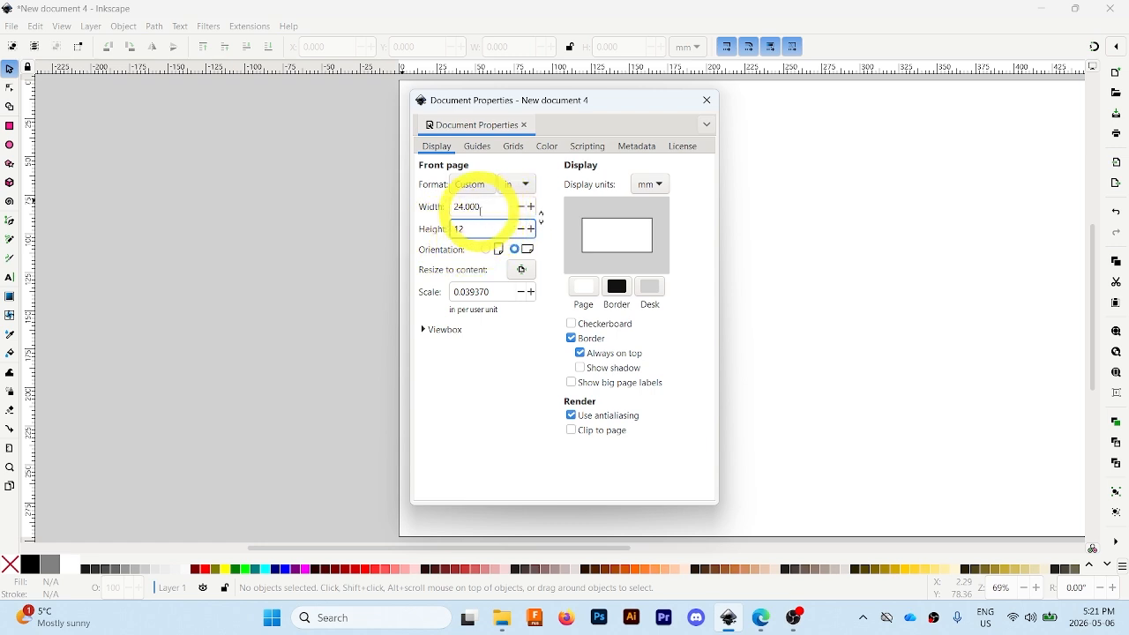
pyautogui.click(487, 207)
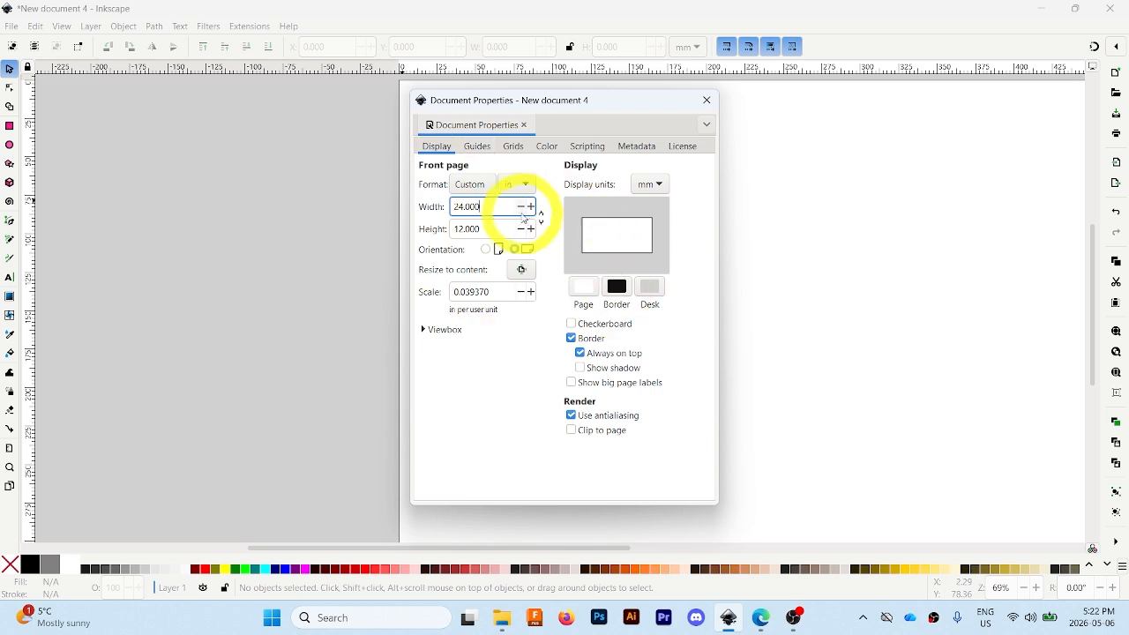
pyautogui.click(705, 101)
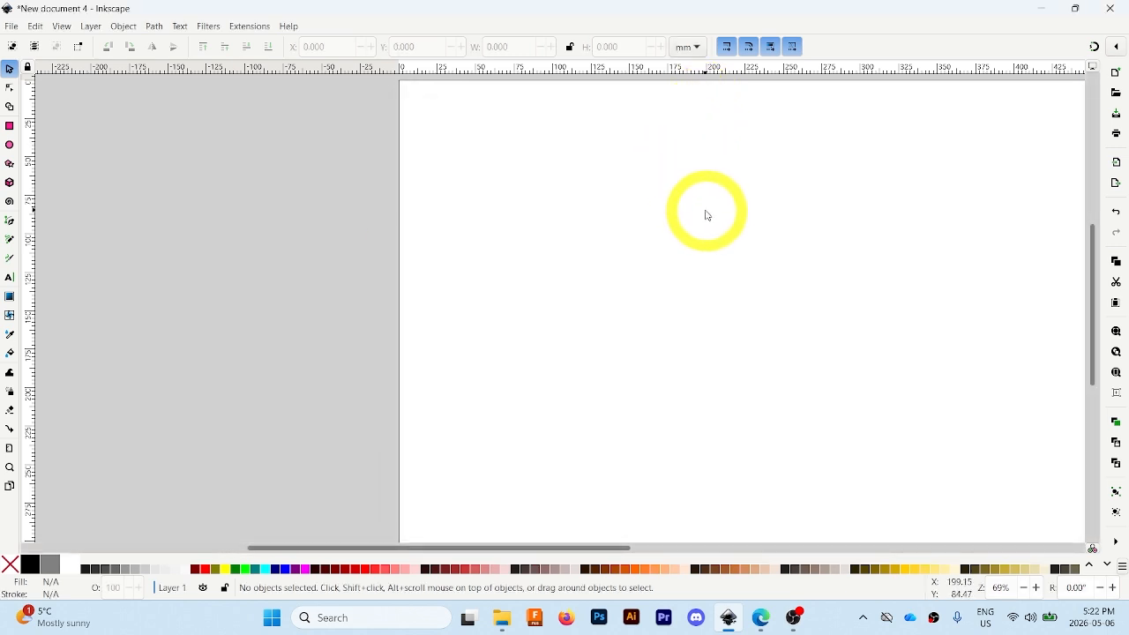
# - Inspect the resized blank page across its width and height, finishing with the whole page in view
pyautogui.moveTo(666, 214); pyautogui.dragTo(439, 192)
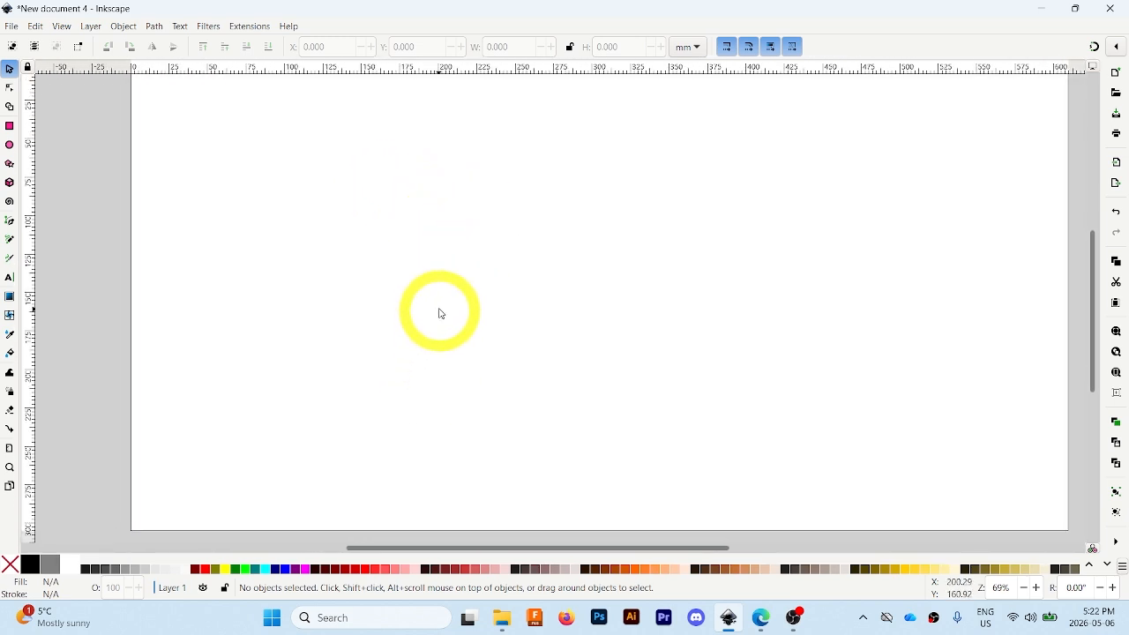
pyautogui.moveTo(468, 281); pyautogui.dragTo(441, 292)
pyautogui.scroll(3, 437, 292)
pyautogui.scroll(-5, 437, 293)
pyautogui.scroll(4, 437, 292)
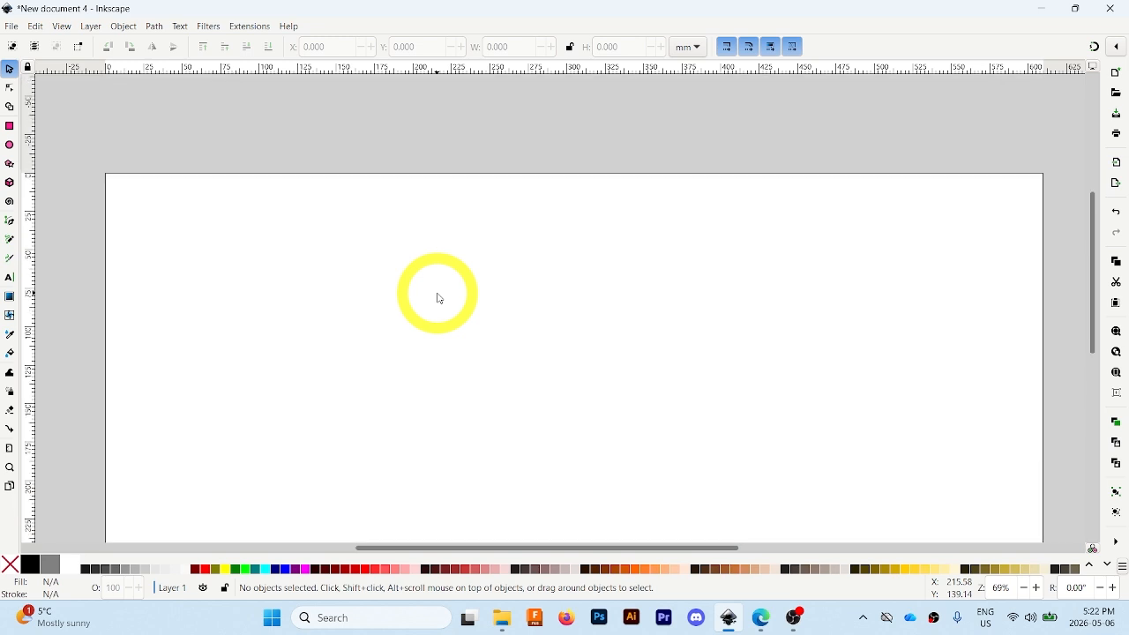
pyautogui.scroll(2, 440, 298)
pyautogui.scroll(-2, 440, 298)
pyautogui.scroll(-2, 440, 298)
pyautogui.scroll(2, 440, 298)
pyautogui.scroll(-1, 440, 298)
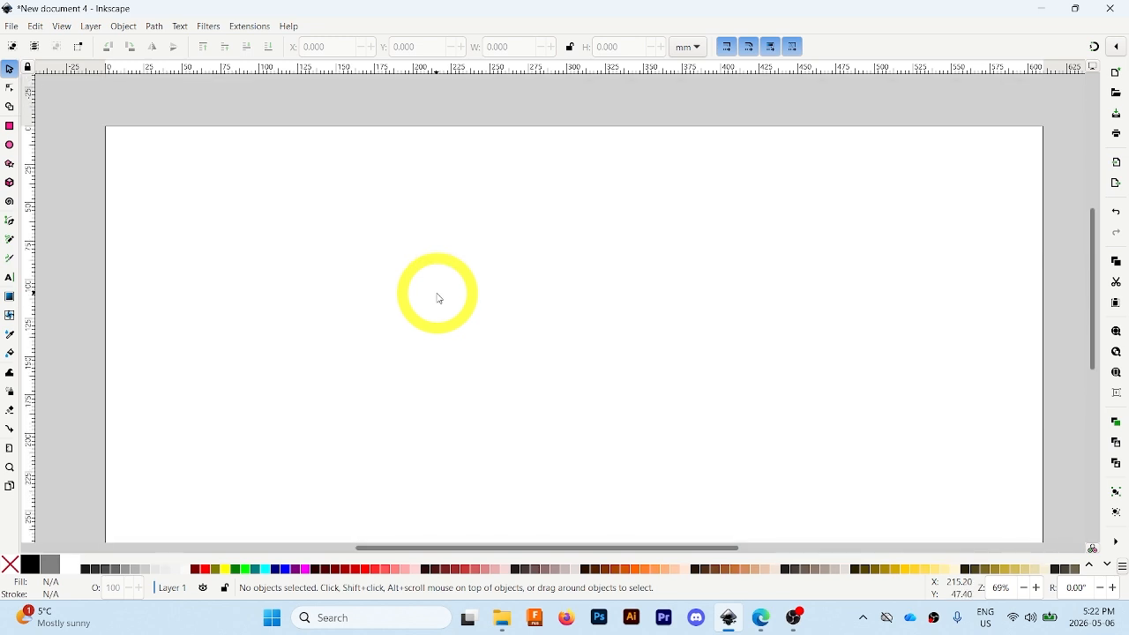
pyautogui.press('shift')
pyautogui.hscroll(-5, 449, 289)
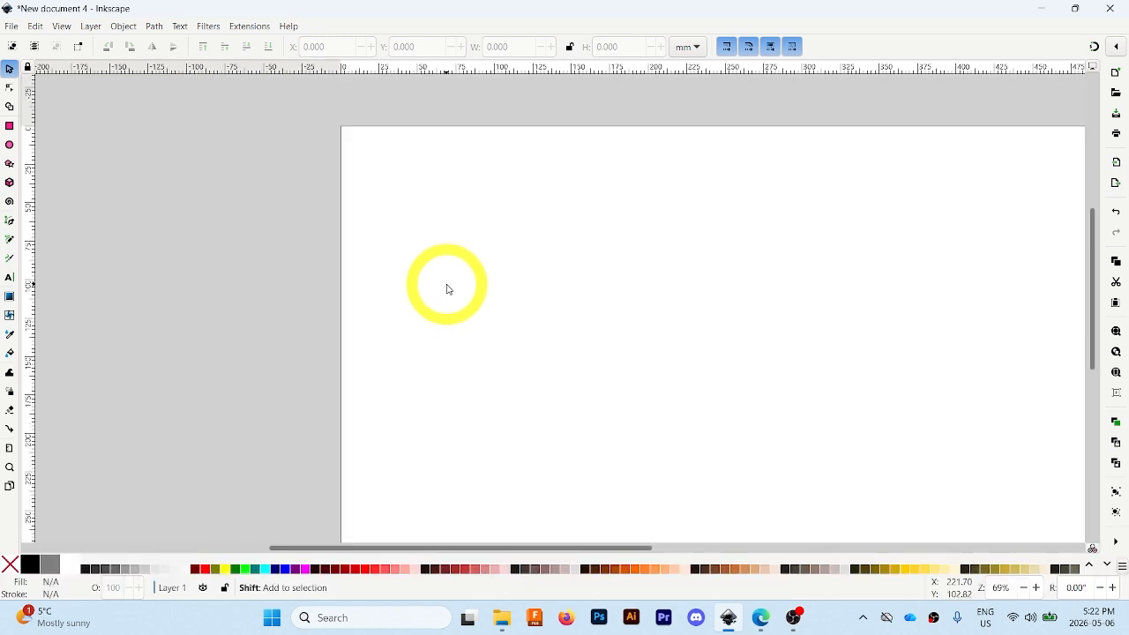
pyautogui.hscroll(5, 448, 289)
pyautogui.hscroll(-5, 448, 289)
pyautogui.hscroll(5, 449, 289)
pyautogui.hscroll(2, 449, 289)
pyautogui.hscroll(-5, 449, 289)
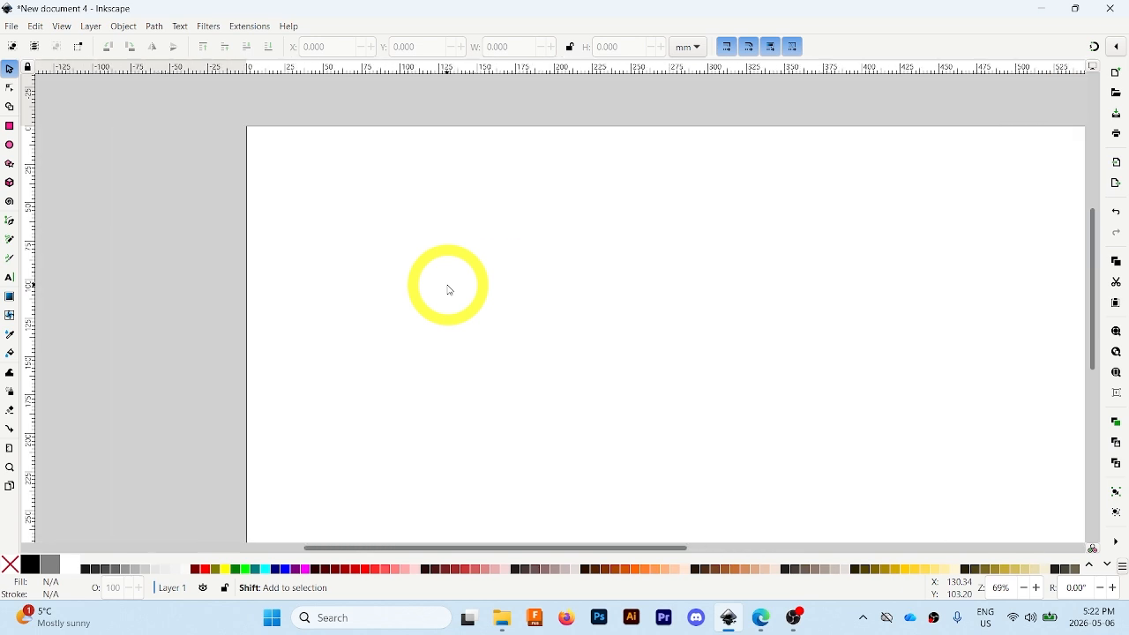
pyautogui.hscroll(-2, 449, 289)
pyautogui.hscroll(4, 449, 289)
pyautogui.hscroll(3, 449, 289)
pyautogui.hscroll(-2, 449, 289)
pyautogui.hscroll(-1, 449, 290)
pyautogui.hscroll(1, 449, 289)
pyautogui.hscroll(-5, 449, 289)
pyautogui.hscroll(4, 449, 289)
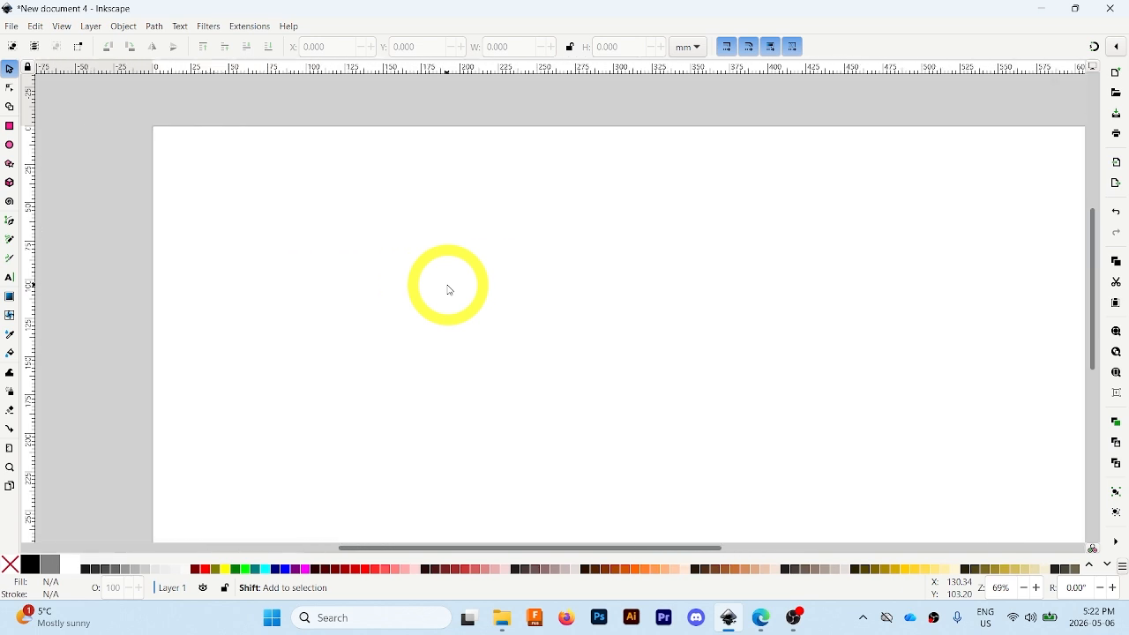
pyautogui.hscroll(-2, 449, 289)
pyautogui.hscroll(1, 449, 289)
pyautogui.hscroll(2, 449, 289)
pyautogui.scroll(3, 448, 289)
pyautogui.scroll(-2, 449, 290)
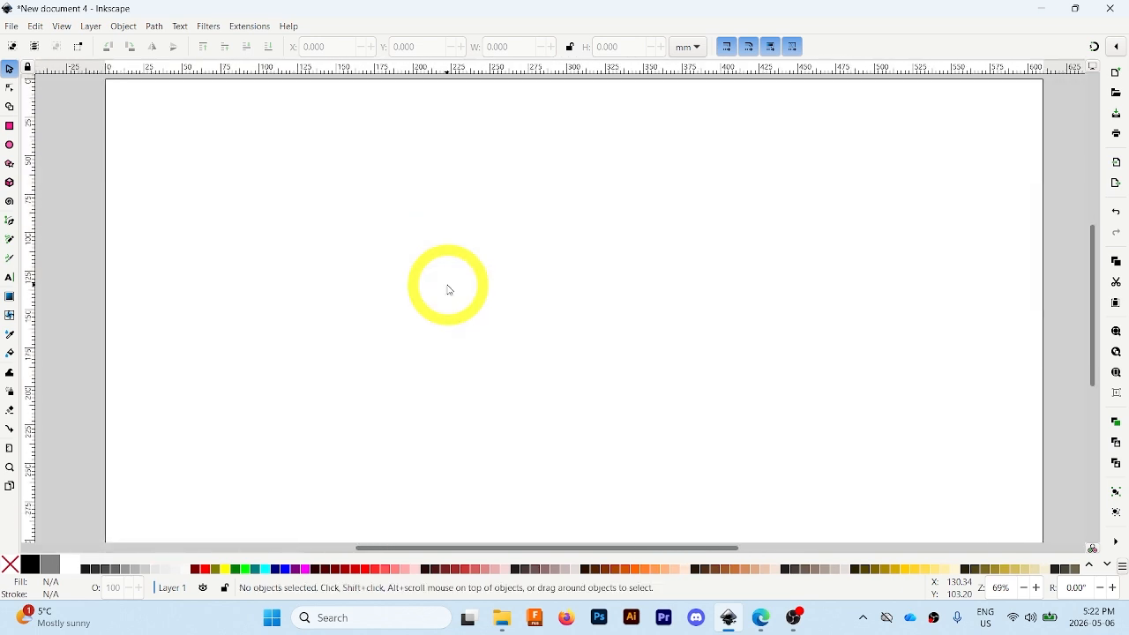
pyautogui.scroll(3, 449, 289)
pyautogui.scroll(-3, 449, 290)
pyautogui.scroll(1, 450, 290)
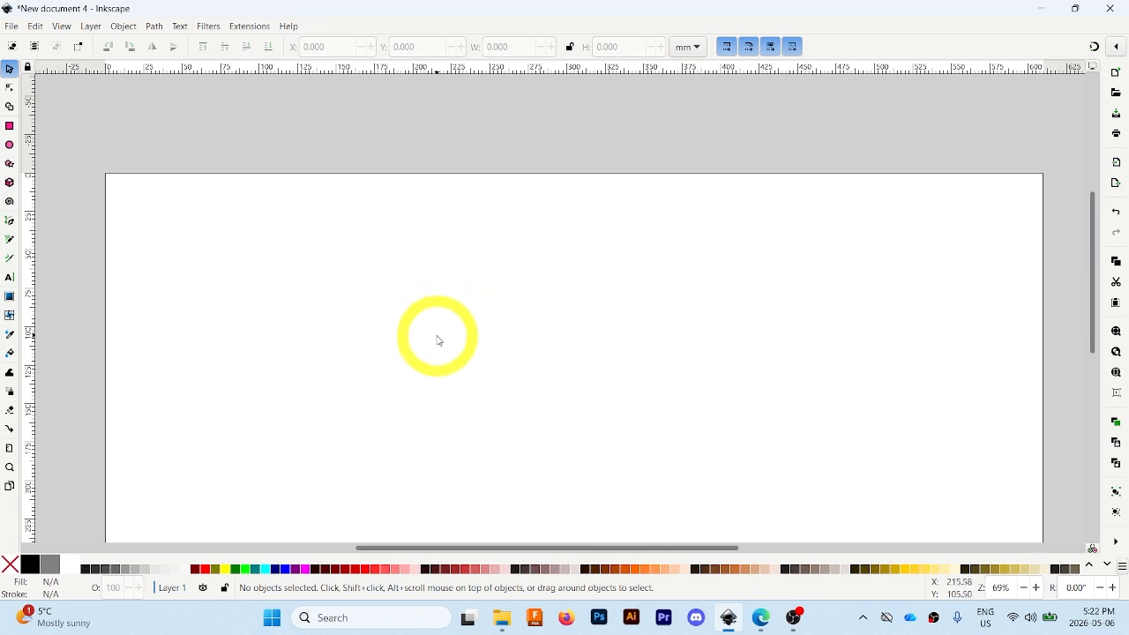
pyautogui.scroll(2, 390, 333)
pyautogui.scroll(-6, 390, 333)
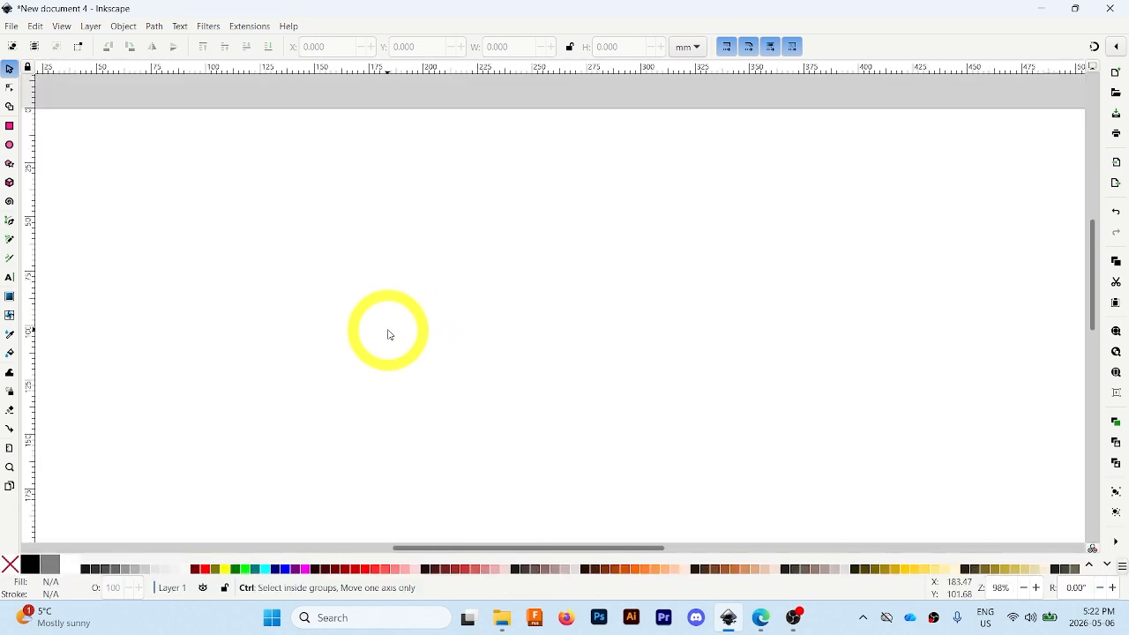
pyautogui.scroll(3, 388, 334)
pyautogui.scroll(1, 387, 334)
pyautogui.scroll(-1, 386, 333)
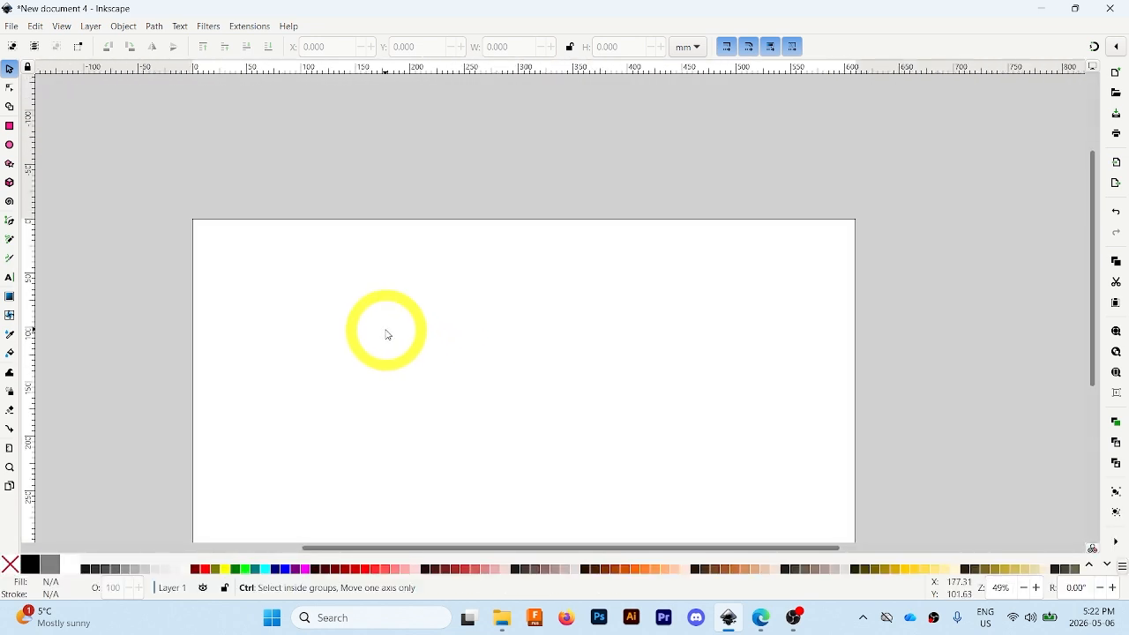
pyautogui.moveTo(431, 371); pyautogui.dragTo(426, 302)
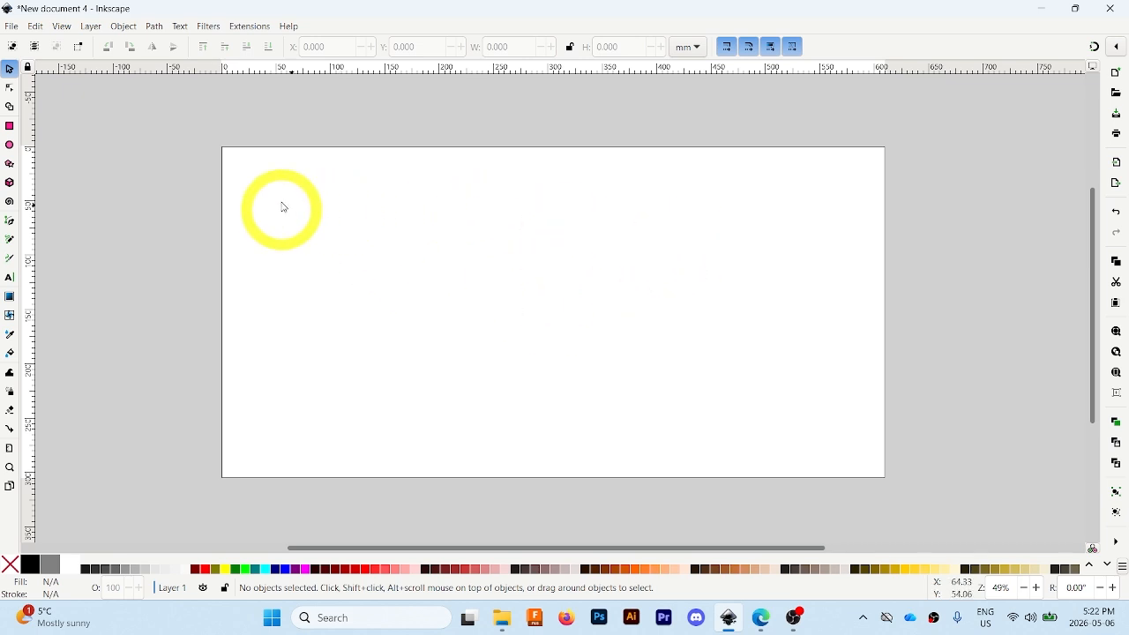
# - Switch to the Edge browser and search Google Images for "laser weapon side view"
pyautogui.click(763, 624)
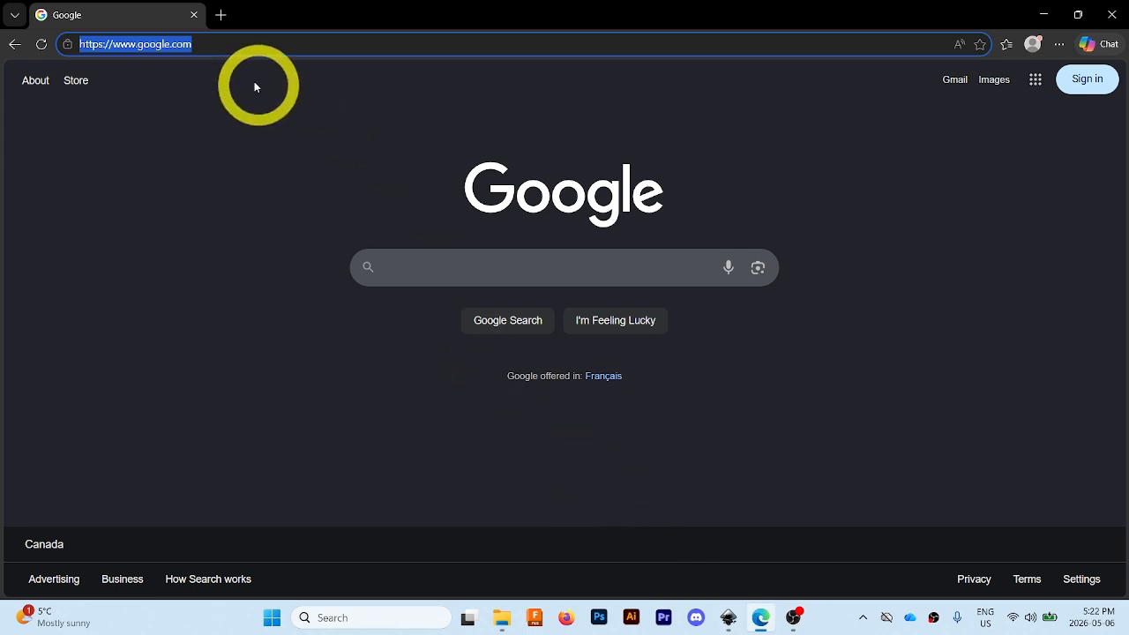
pyautogui.click(458, 271)
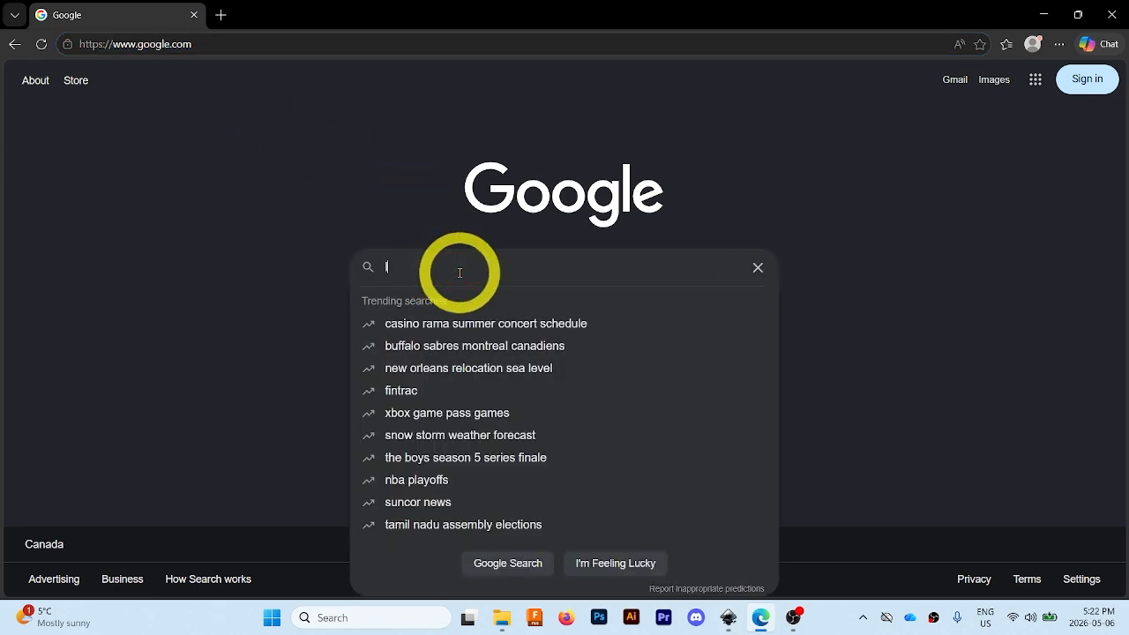
pyautogui.write('laser ')
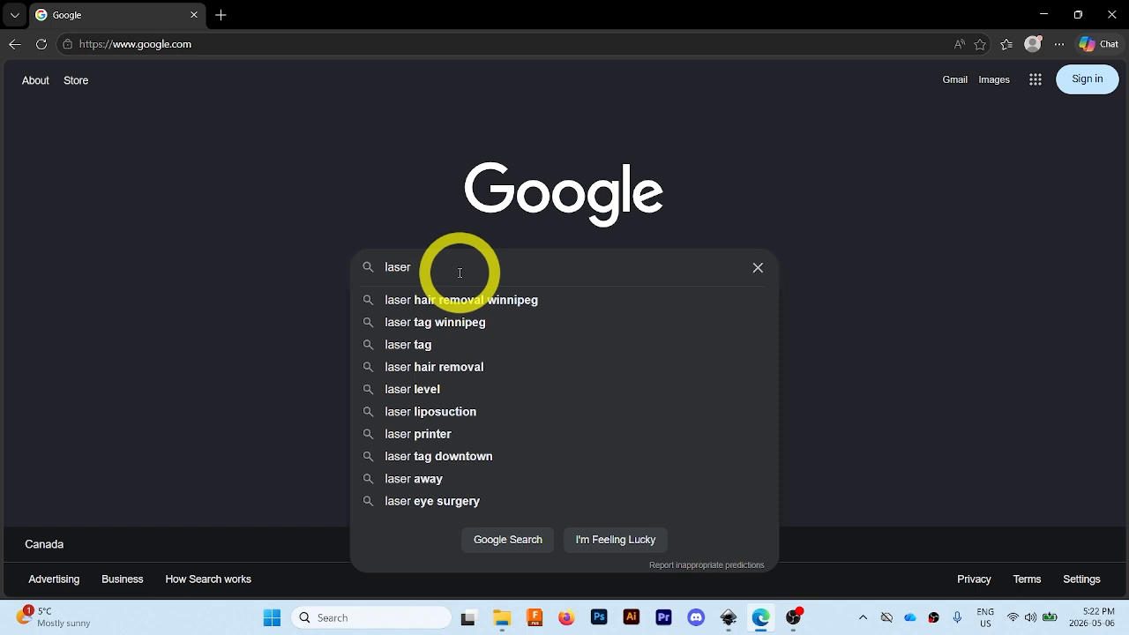
pyautogui.write('weapon s')
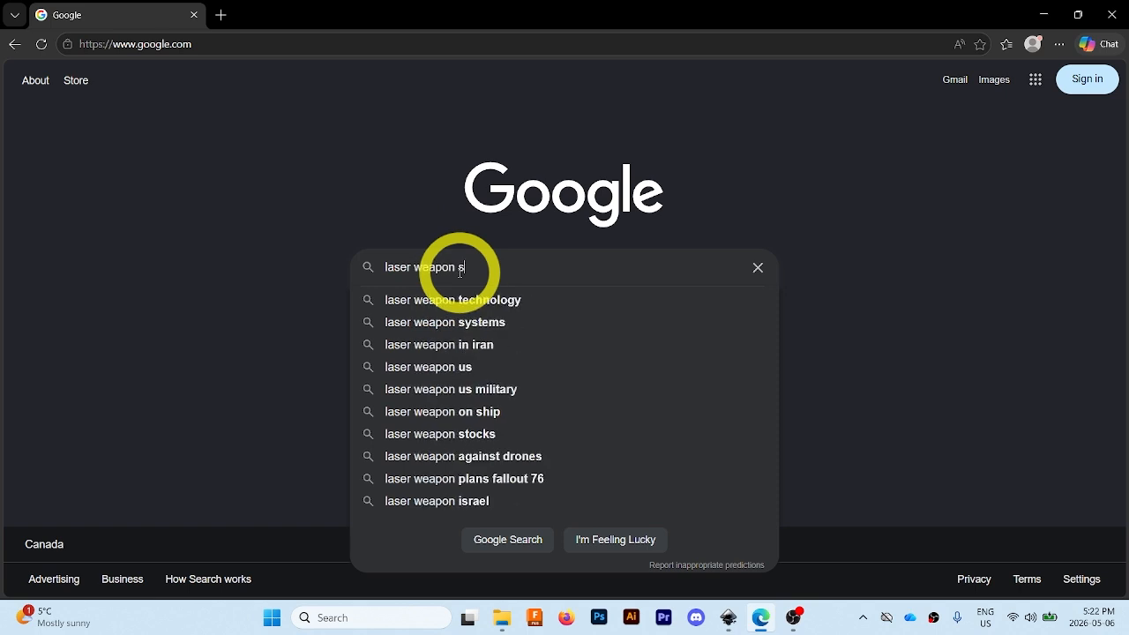
pyautogui.write('ide view')
pyautogui.press('Return')
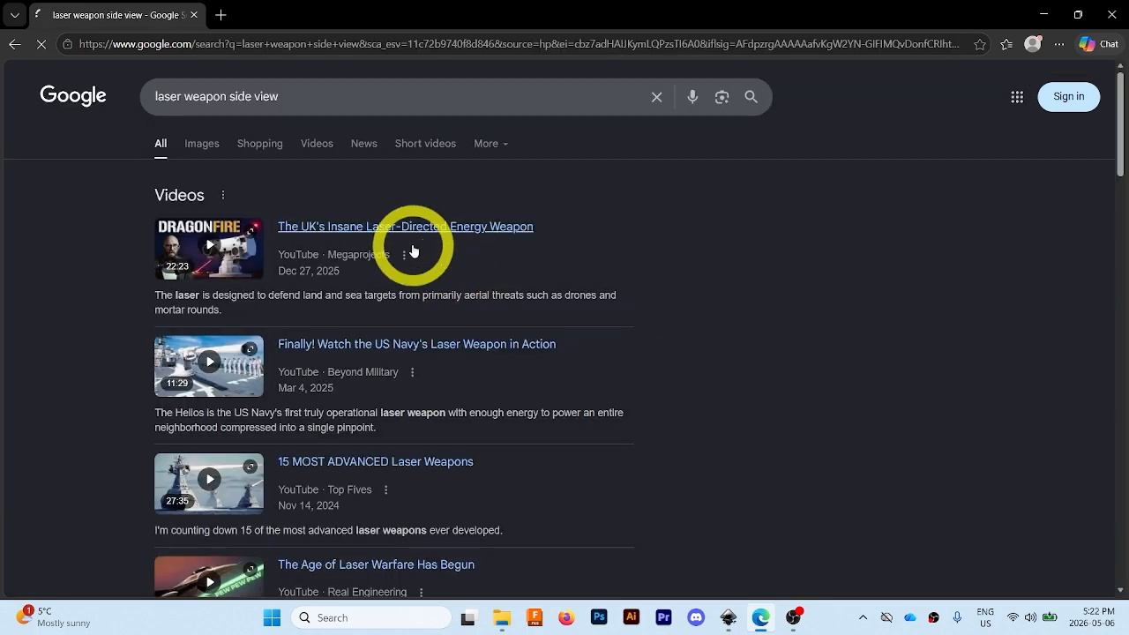
pyautogui.click(205, 145)
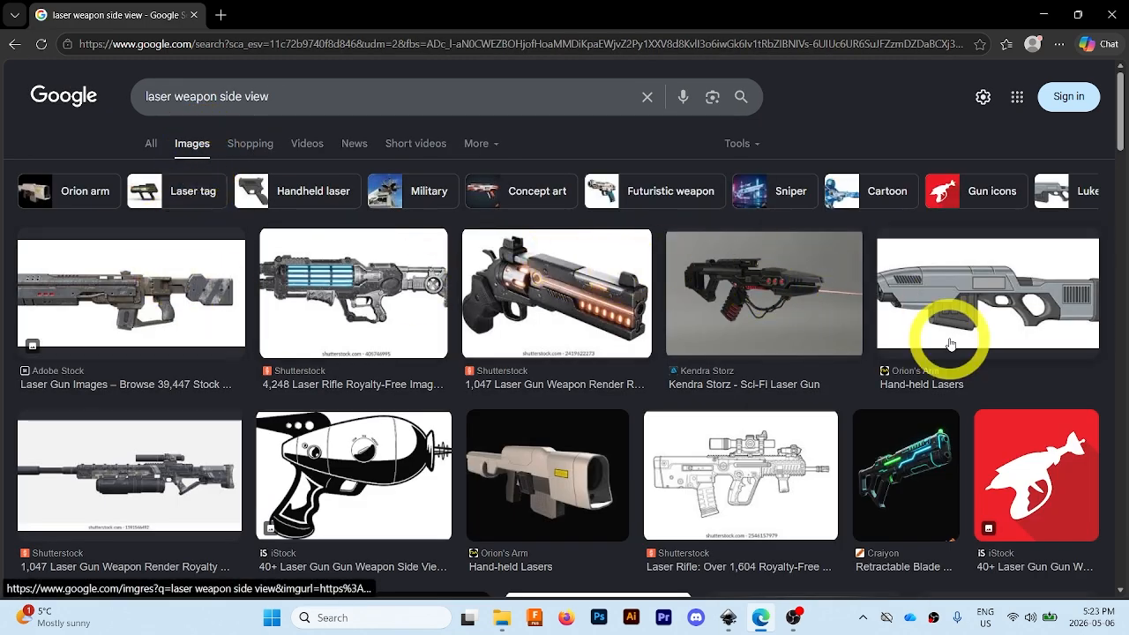
# - Compare the laser gun pictures in the image results, previewing several to find a clear side view
pyautogui.click(158, 303)
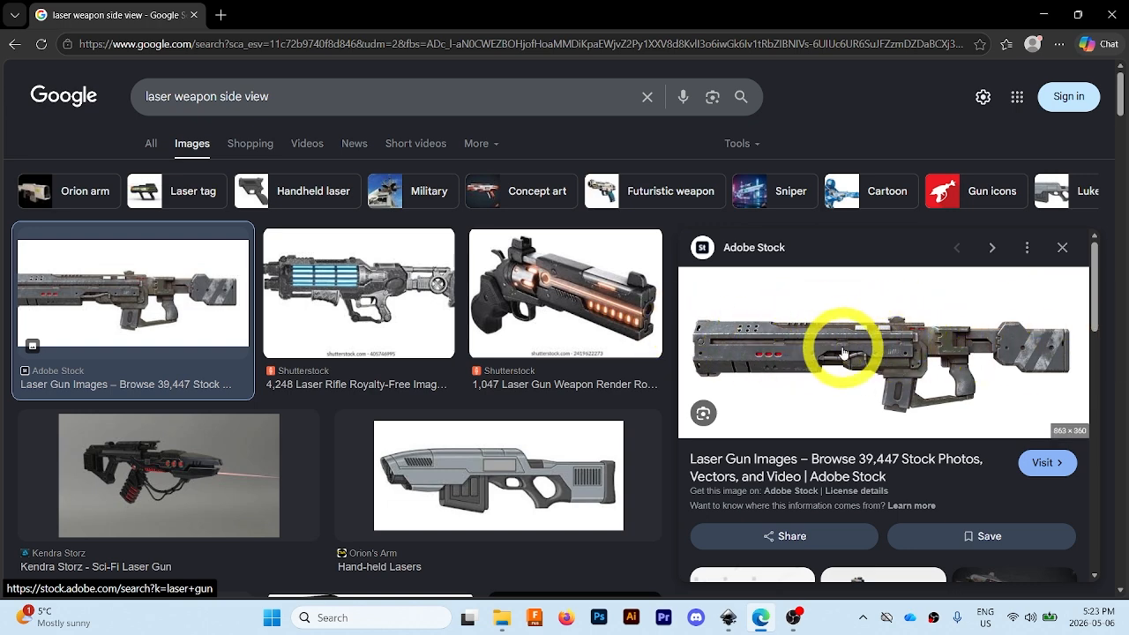
pyautogui.click(585, 303)
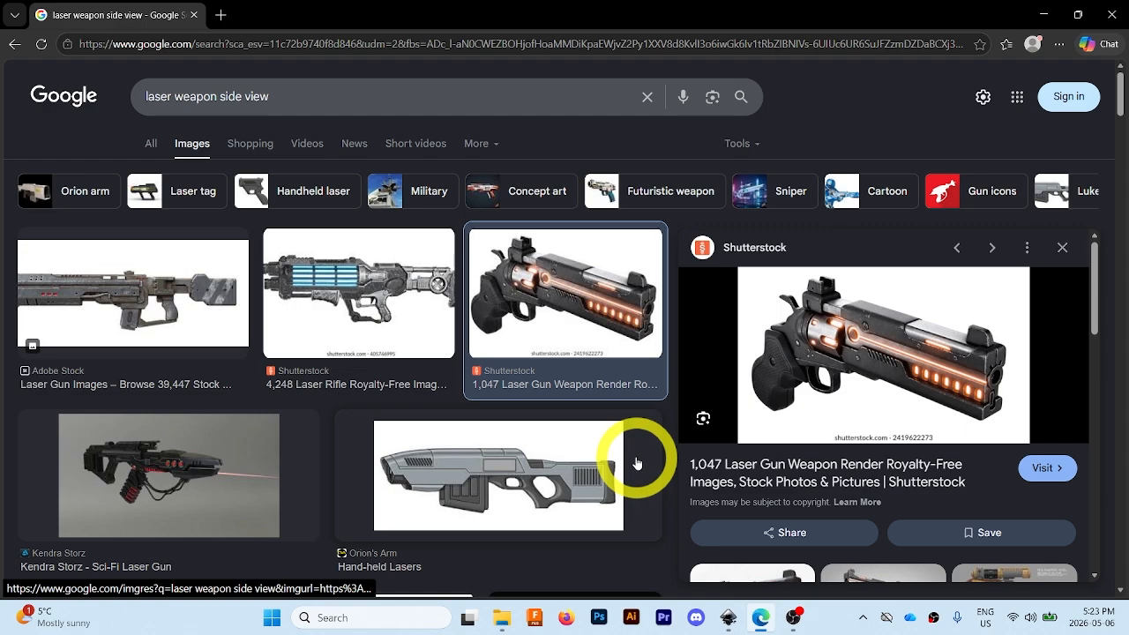
pyautogui.click(1061, 247)
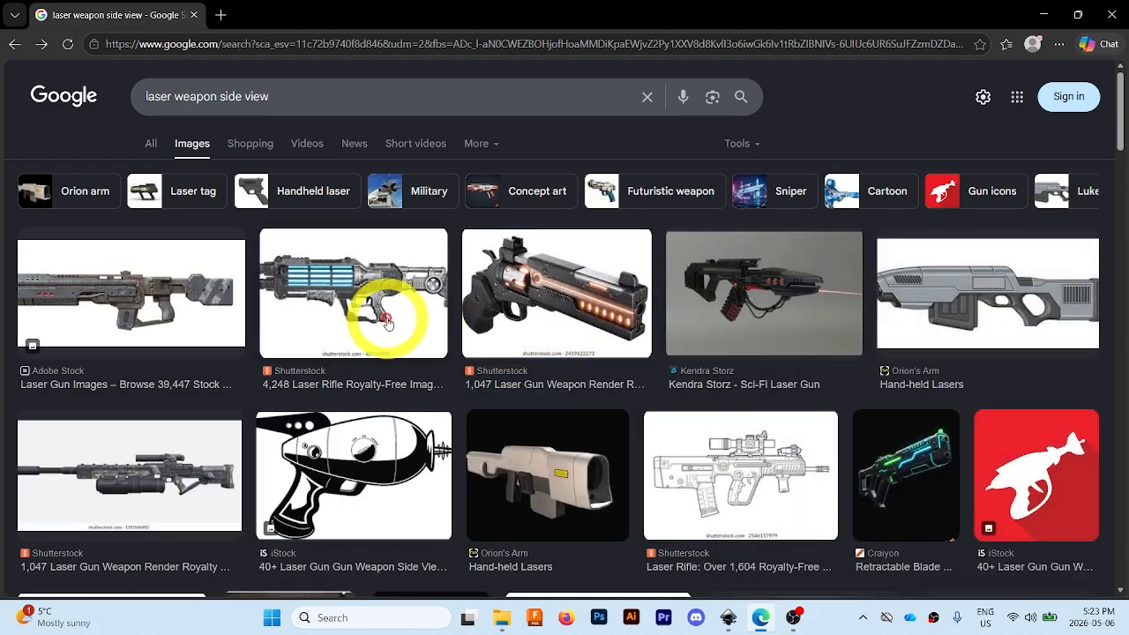
pyautogui.scroll(-3, 403, 315)
pyautogui.scroll(3, 365, 365)
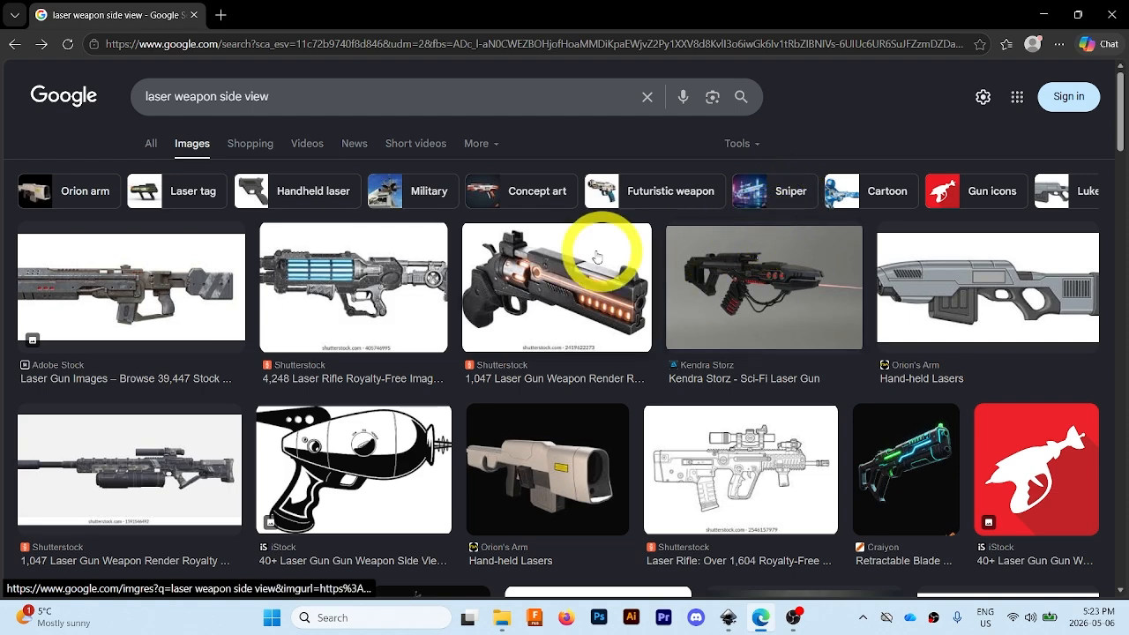
pyautogui.scroll(-1, 582, 249)
pyautogui.scroll(1, 133, 250)
pyautogui.scroll(-1, 297, 321)
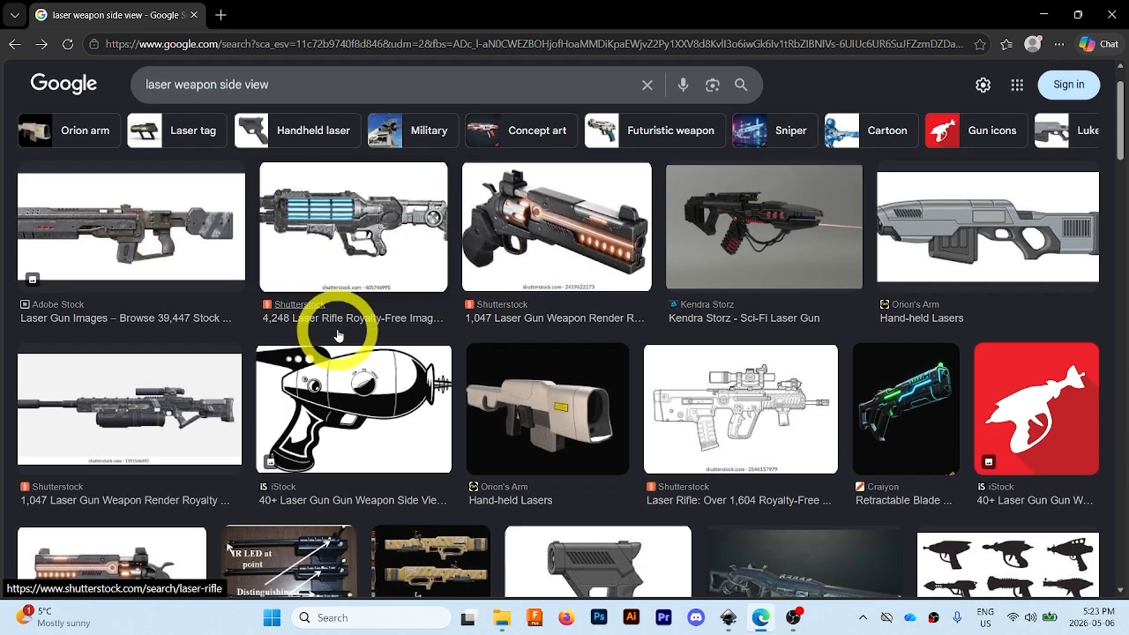
pyautogui.click(708, 373)
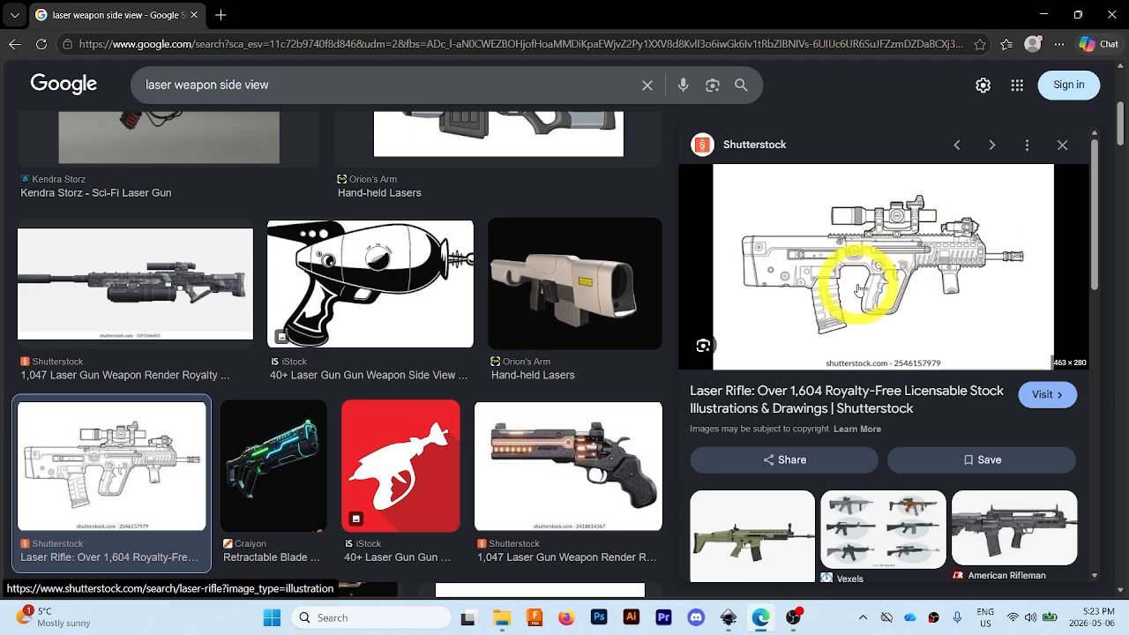
pyautogui.scroll(5, 340, 327)
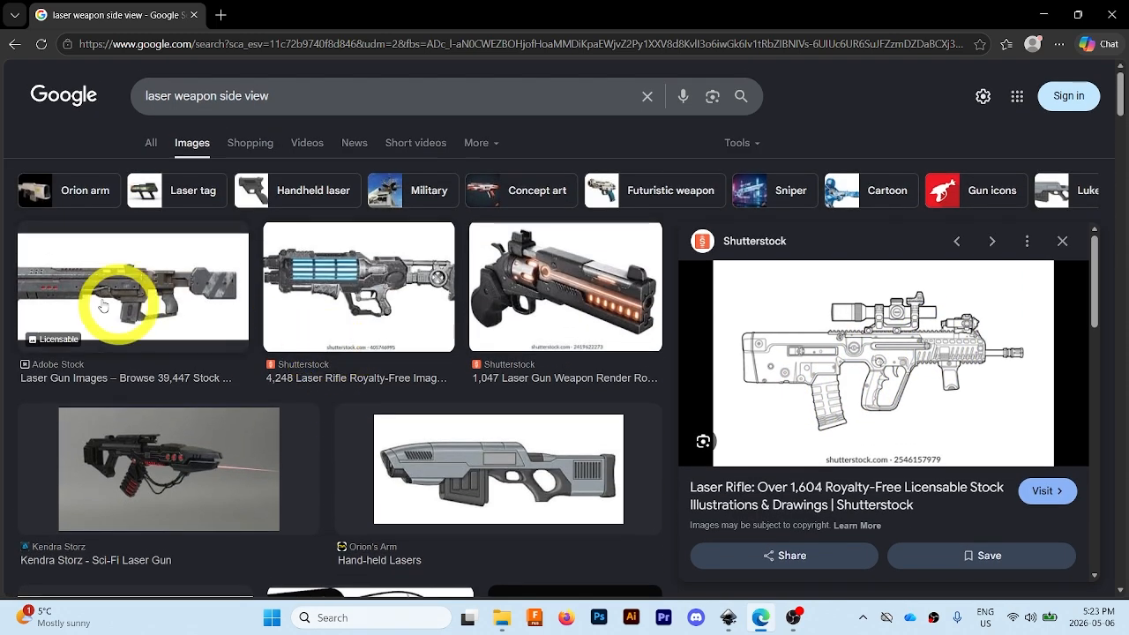
pyautogui.scroll(-5, 289, 322)
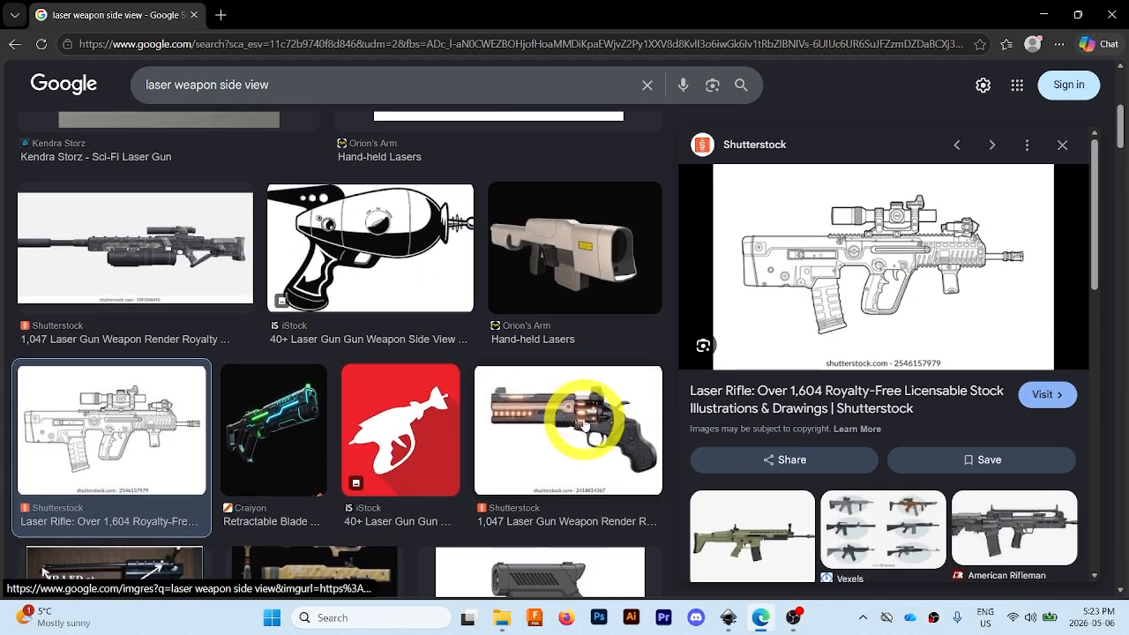
# - Copy the laser revolver picture from the image results, switch to Inkscape, and paste it onto the blank page
pyautogui.click(622, 394)
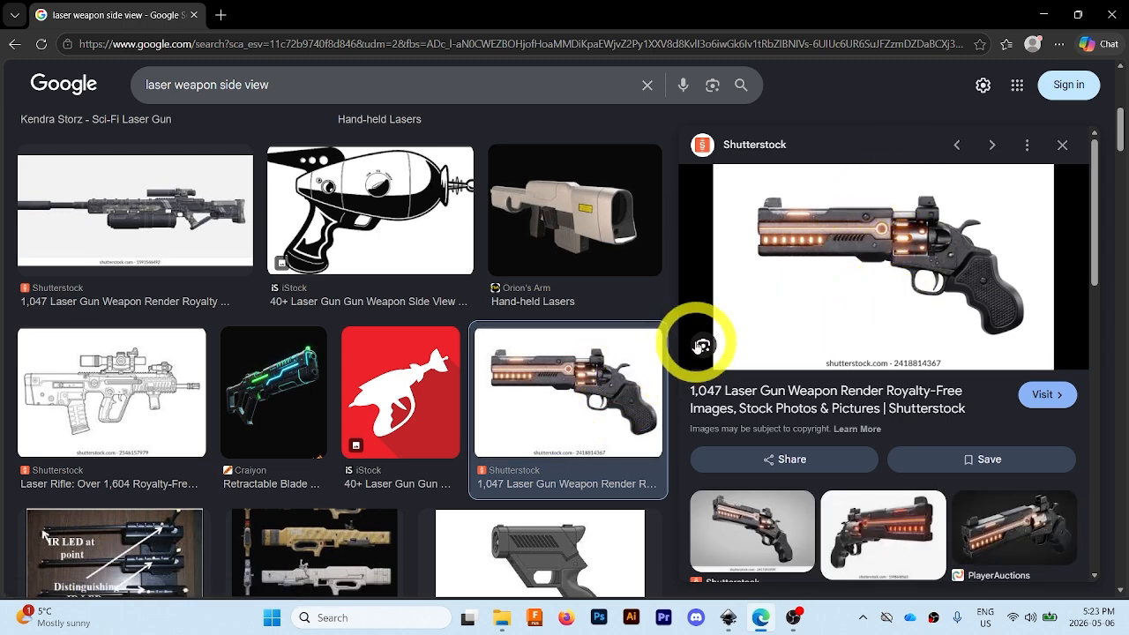
pyautogui.rightClick(864, 234)
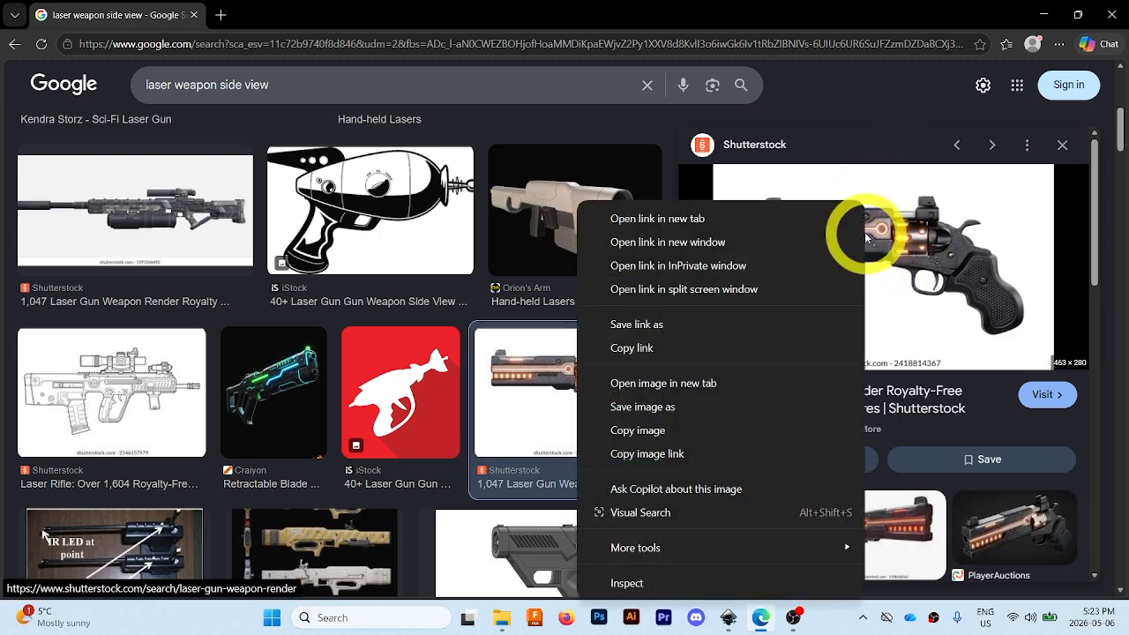
pyautogui.click(654, 438)
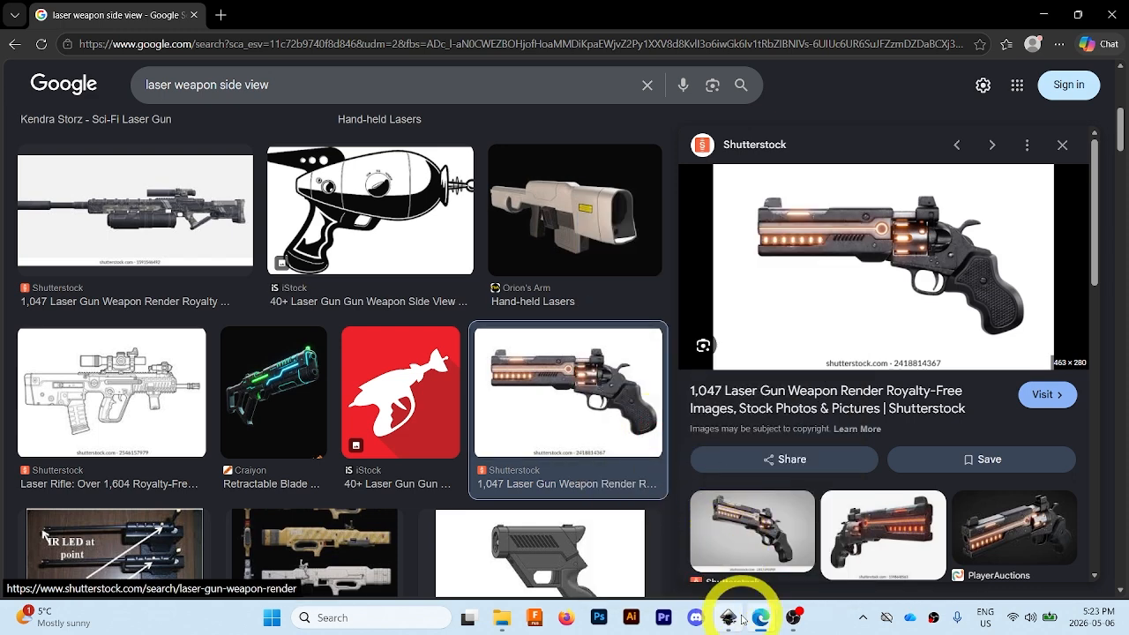
pyautogui.moveTo(727, 621)
pyautogui.click(731, 532)
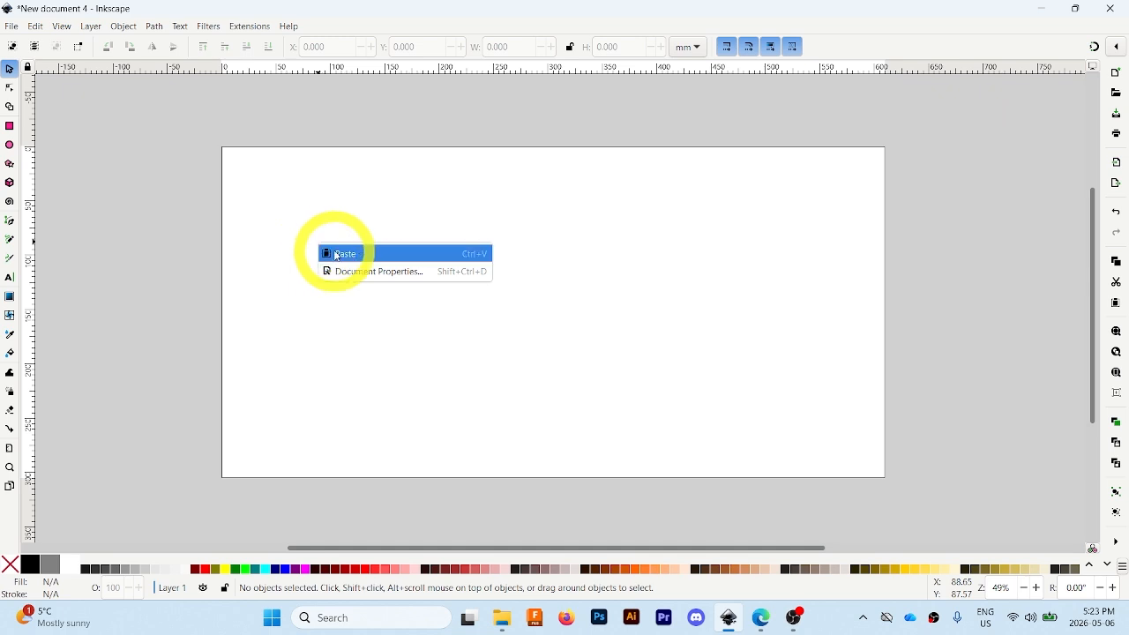
pyautogui.click(345, 257)
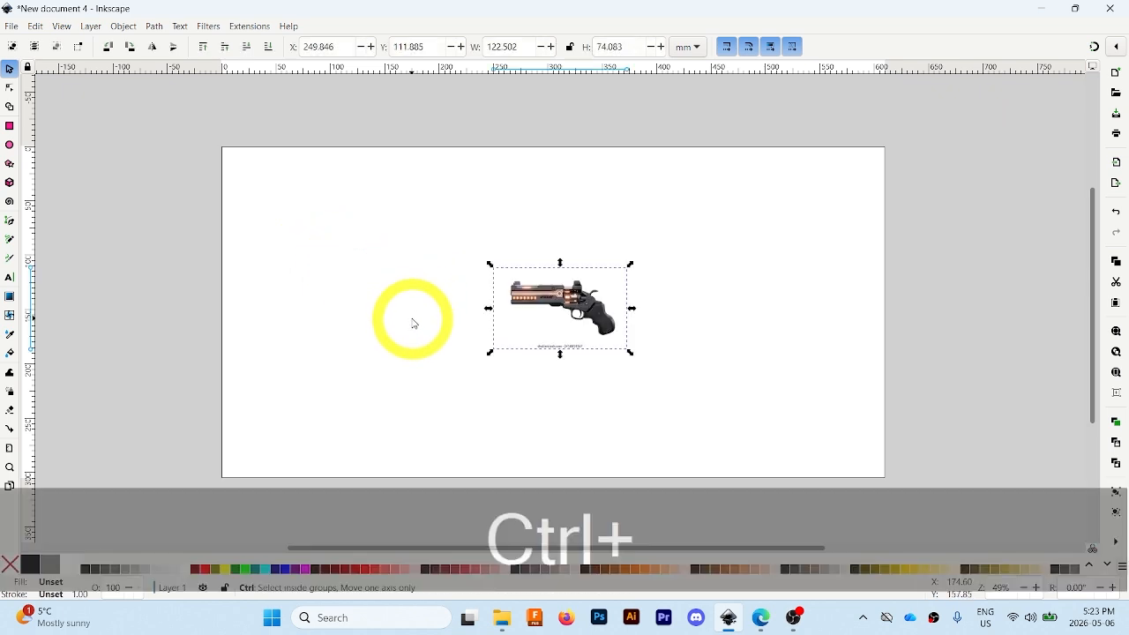
# - Paste two extra copies of the revolver image beside the first one and delete both again
pyautogui.hotkey('ctrl', 'v')
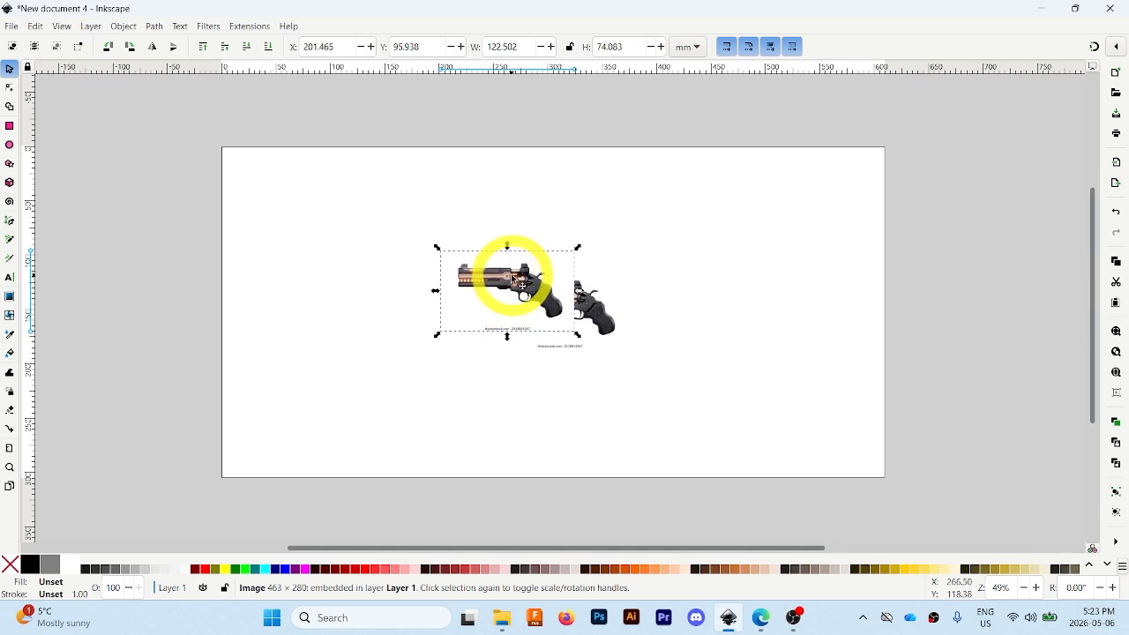
pyautogui.moveTo(516, 280); pyautogui.dragTo(370, 266)
pyautogui.hotkey('ctrl', 'c')
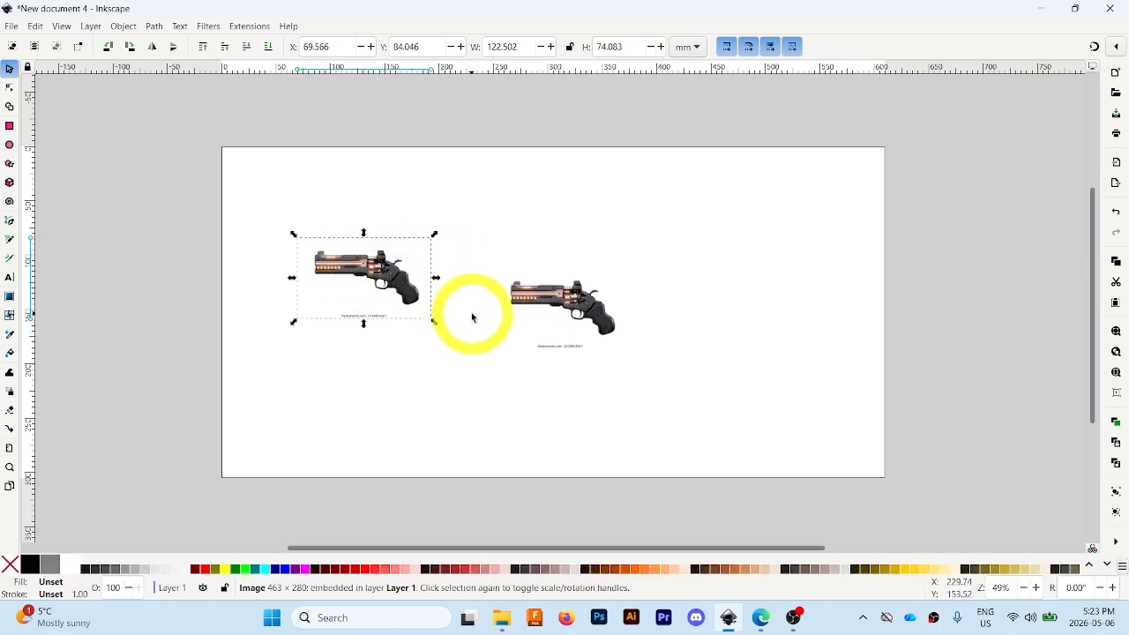
pyautogui.hotkey('ctrl', 'v')
pyautogui.moveTo(503, 323); pyautogui.dragTo(371, 390)
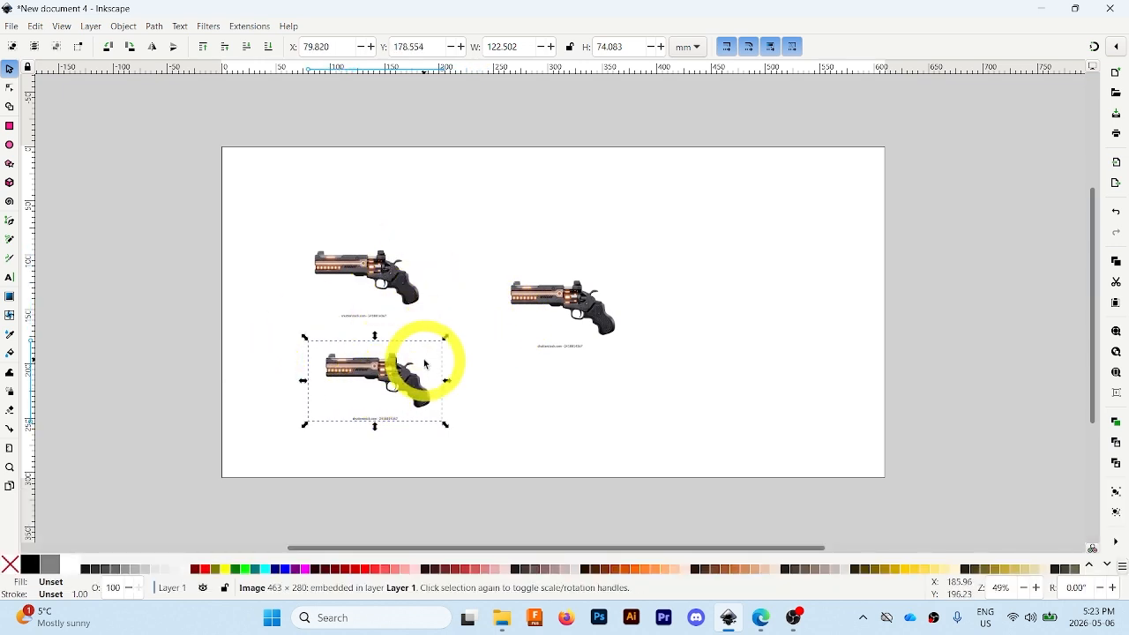
pyautogui.press('Delete')
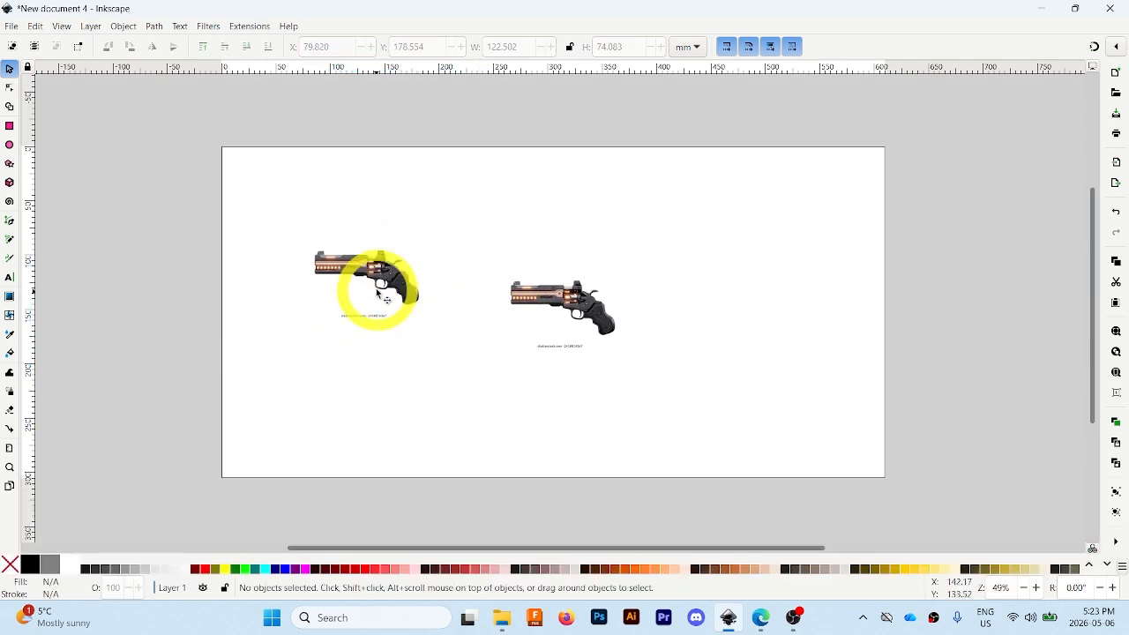
pyautogui.click(381, 284)
pyautogui.press('Delete')
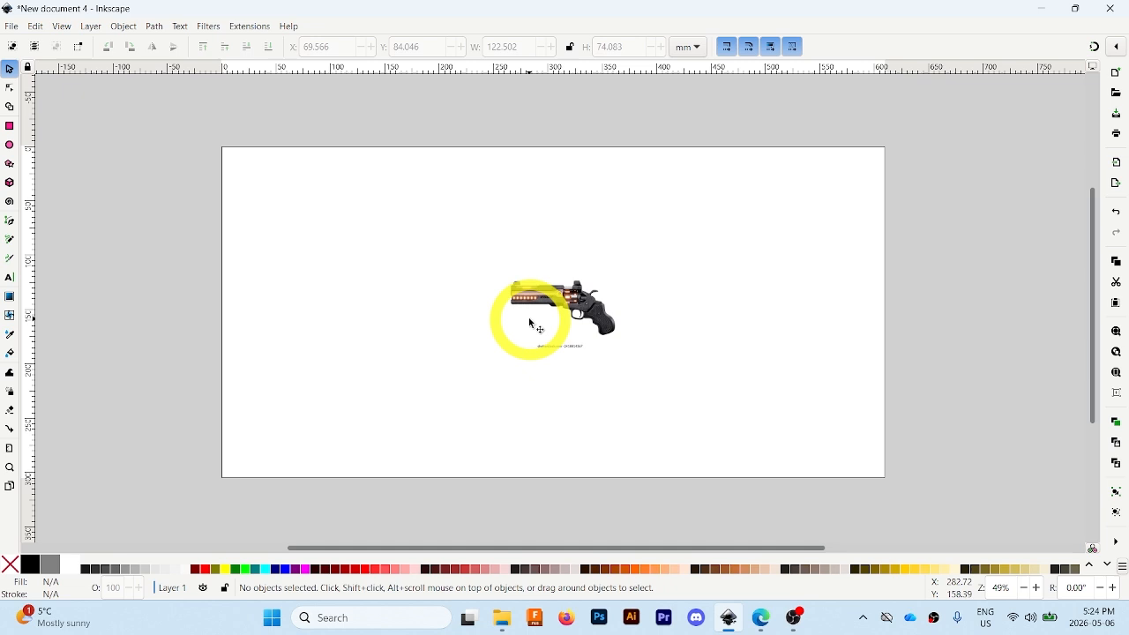
# - Move the remaining revolver image to the left part of the page, at about X 66 mm, Y 85 mm
pyautogui.click(577, 304)
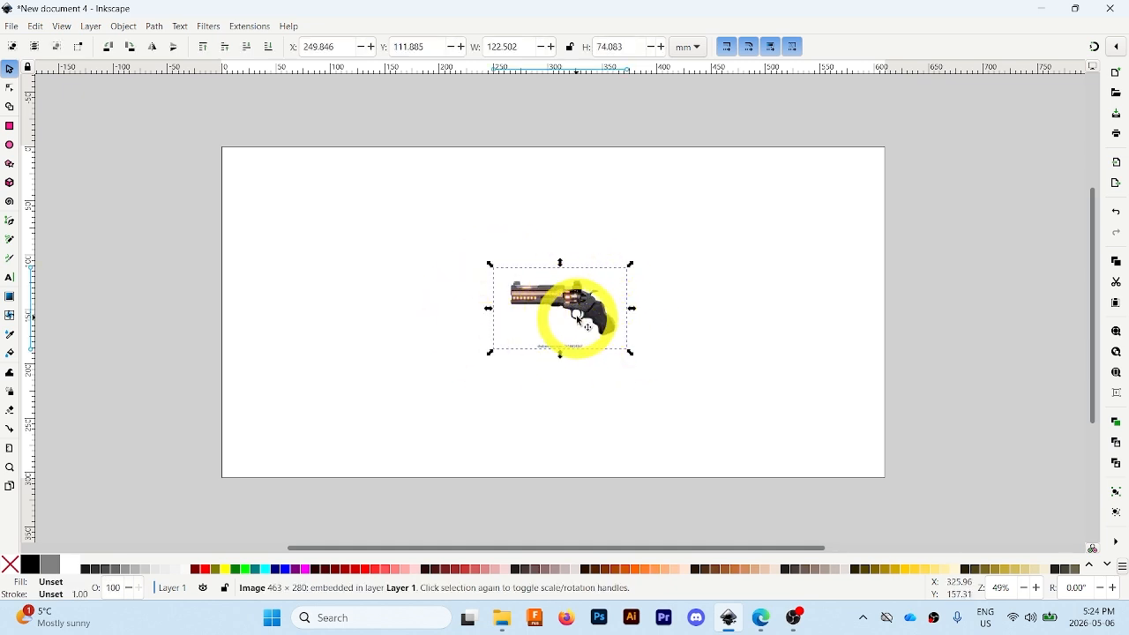
pyautogui.moveTo(567, 320); pyautogui.dragTo(393, 274)
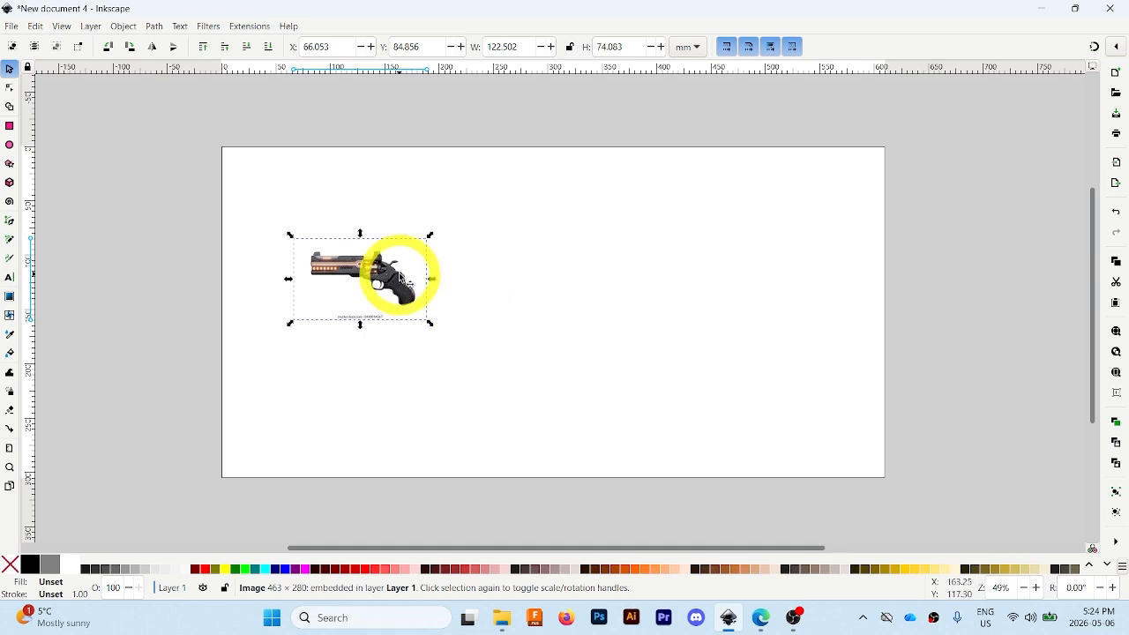
pyautogui.keyDown('ctrl'); pyautogui.scroll(1, 371, 287); pyautogui.keyUp('ctrl')
pyautogui.keyDown('ctrl'); pyautogui.scroll(1, 374, 284); pyautogui.keyUp('ctrl')
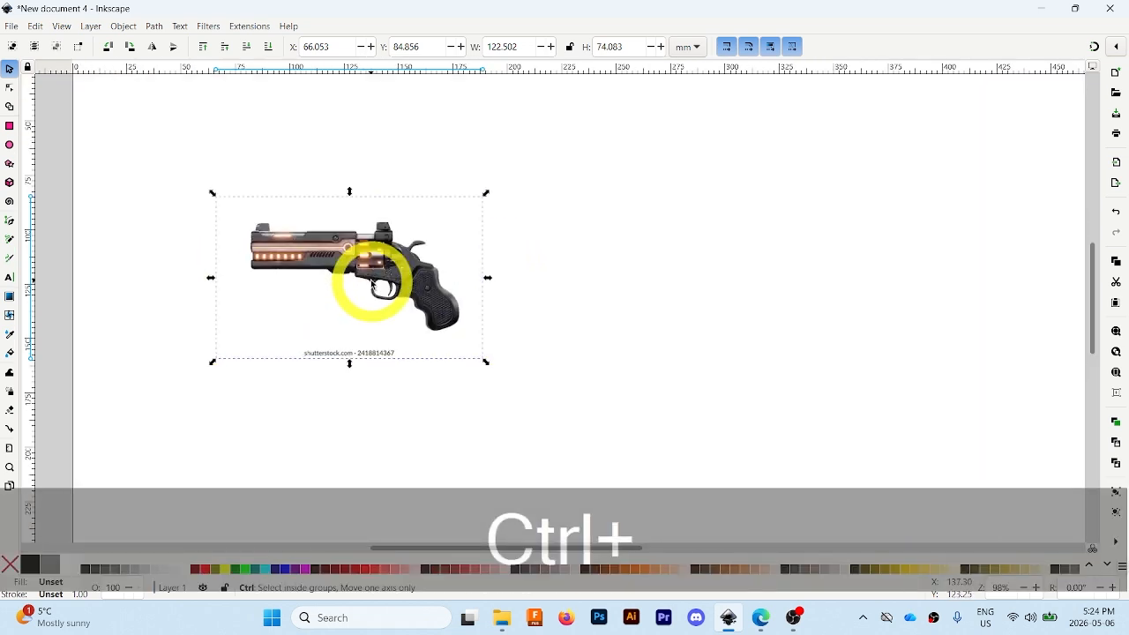
# - Open Trace Bitmap for the revolver image and widen its settings area for a larger preview
pyautogui.click(157, 29)
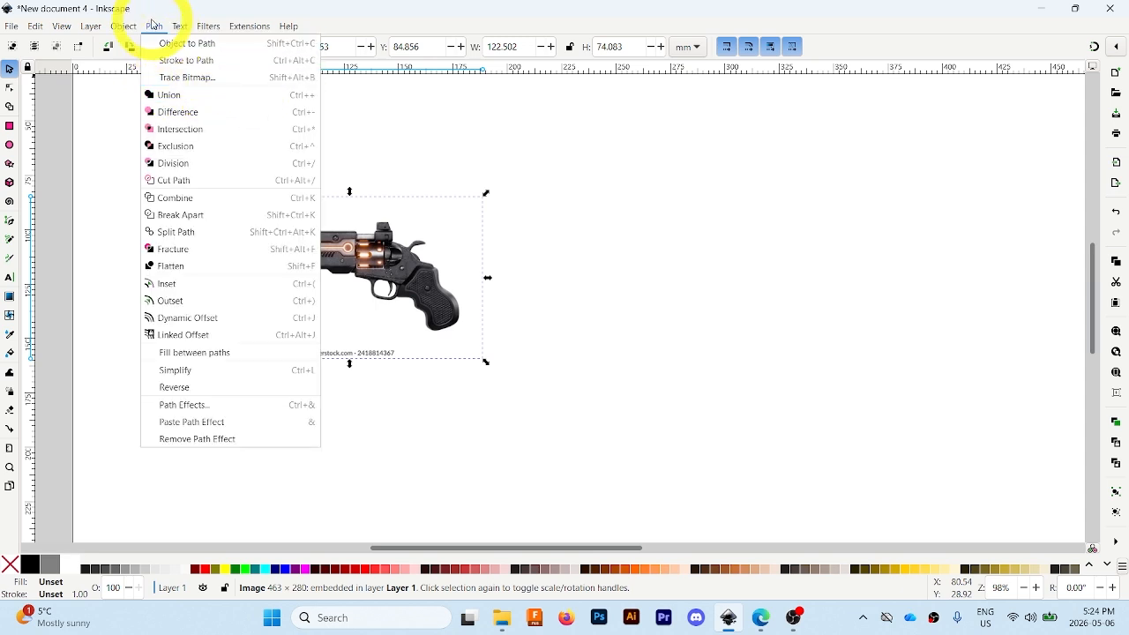
pyautogui.click(226, 81)
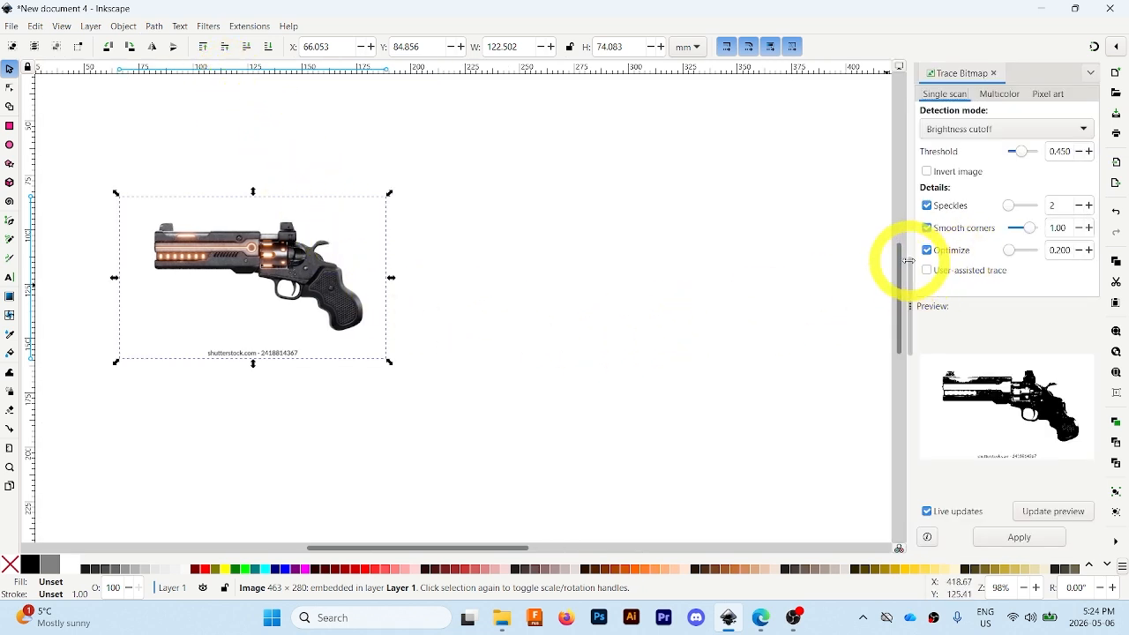
pyautogui.moveTo(908, 261); pyautogui.dragTo(807, 285)
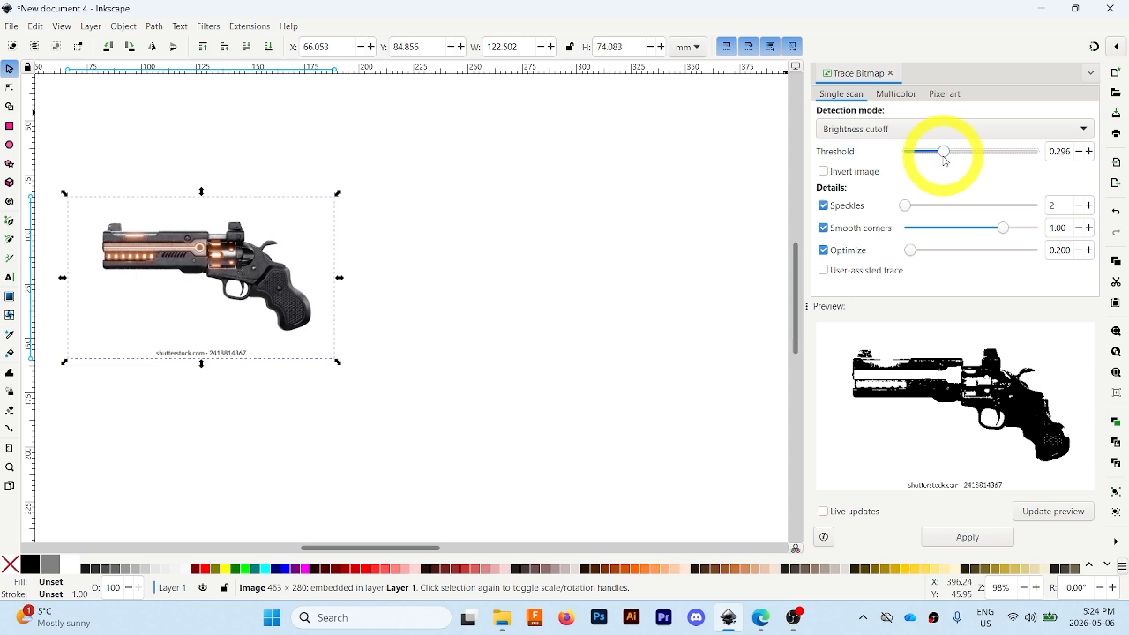
# - Compare the brightness cutoff trace previews at several thresholds, including 0.296, 0.386, 0.789 and 0.404
pyautogui.click(1055, 513)
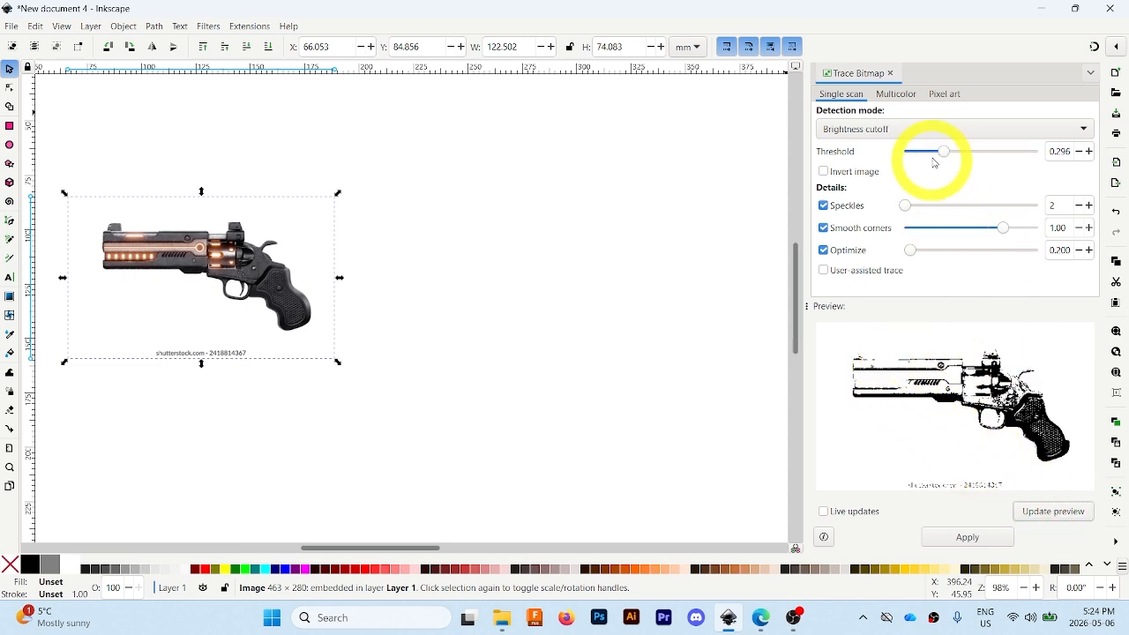
pyautogui.click(1051, 511)
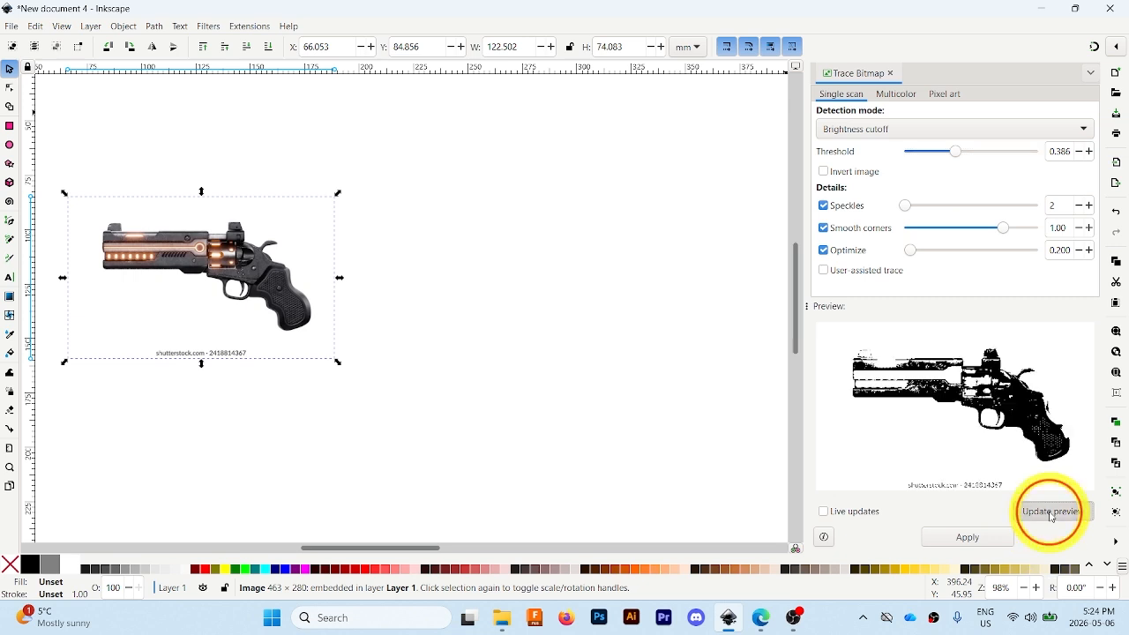
pyautogui.moveTo(994, 152); pyautogui.dragTo(1015, 155)
pyautogui.click(1055, 513)
pyautogui.click(1058, 513)
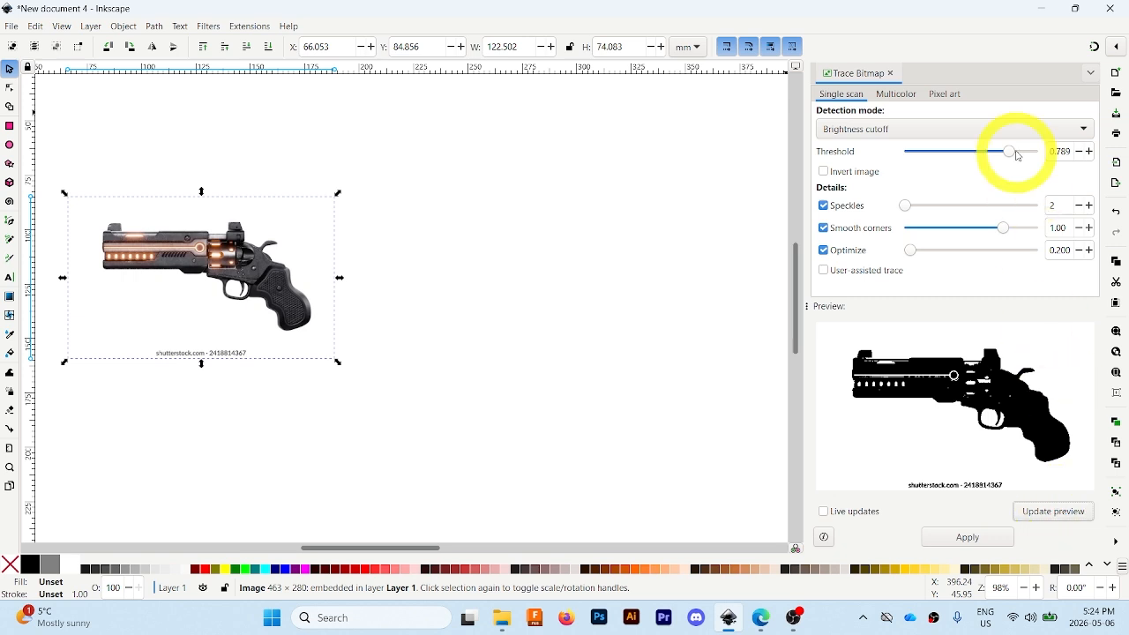
pyautogui.click(1054, 512)
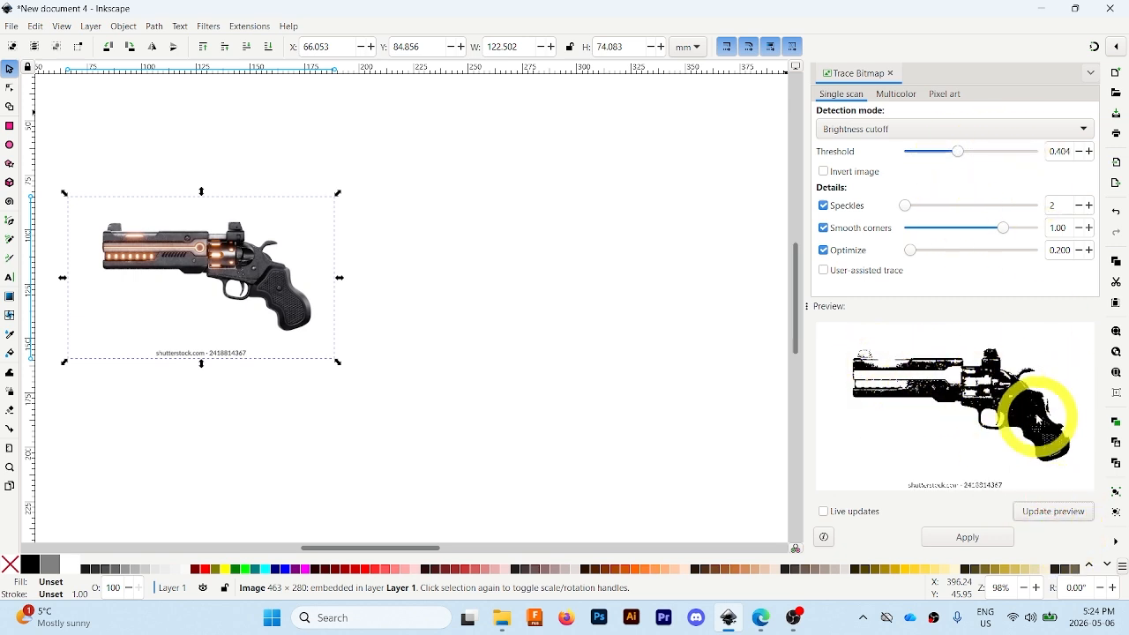
pyautogui.click(1055, 512)
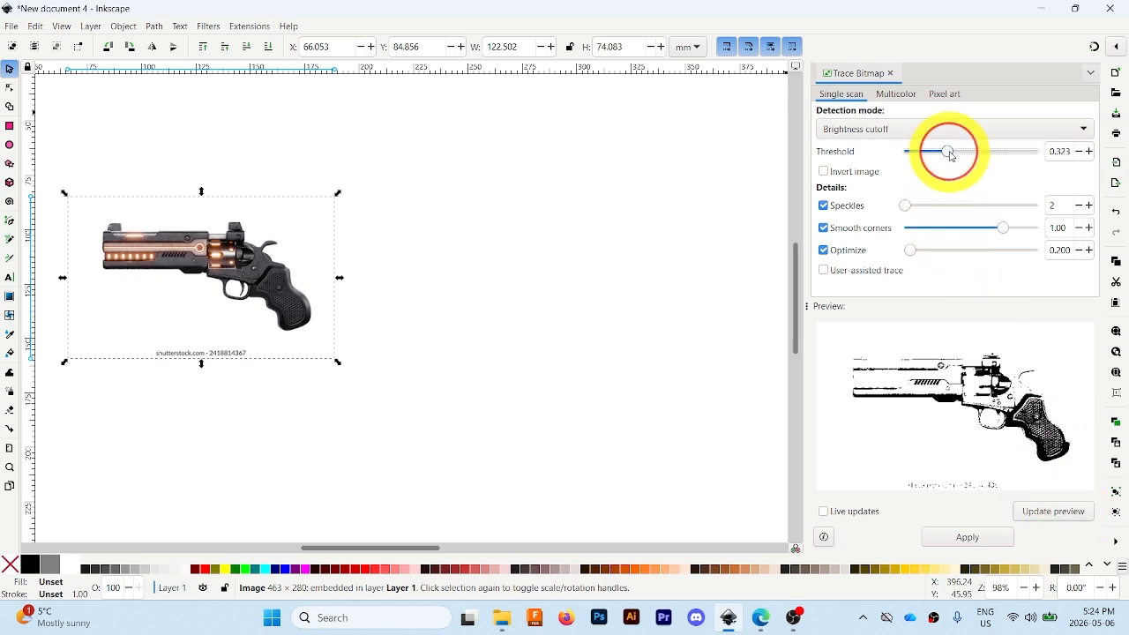
# - Trace the image with a brightness cutoff threshold of 0.332 and move the traced path to the right of the original
pyautogui.moveTo(950, 156); pyautogui.dragTo(952, 156)
pyautogui.click(1055, 511)
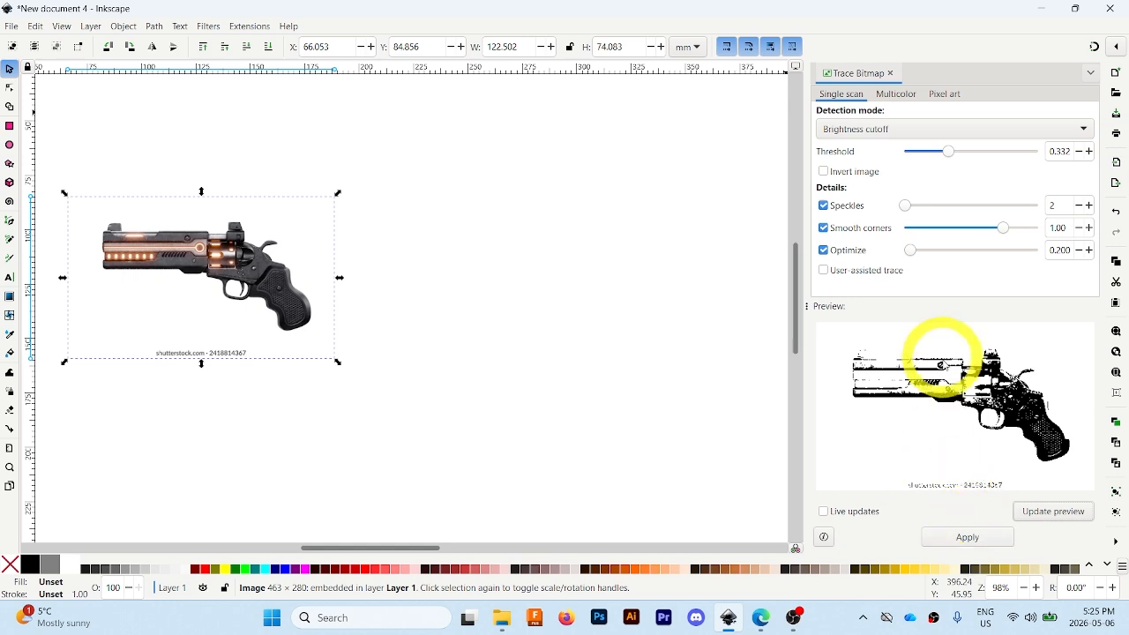
pyautogui.click(969, 538)
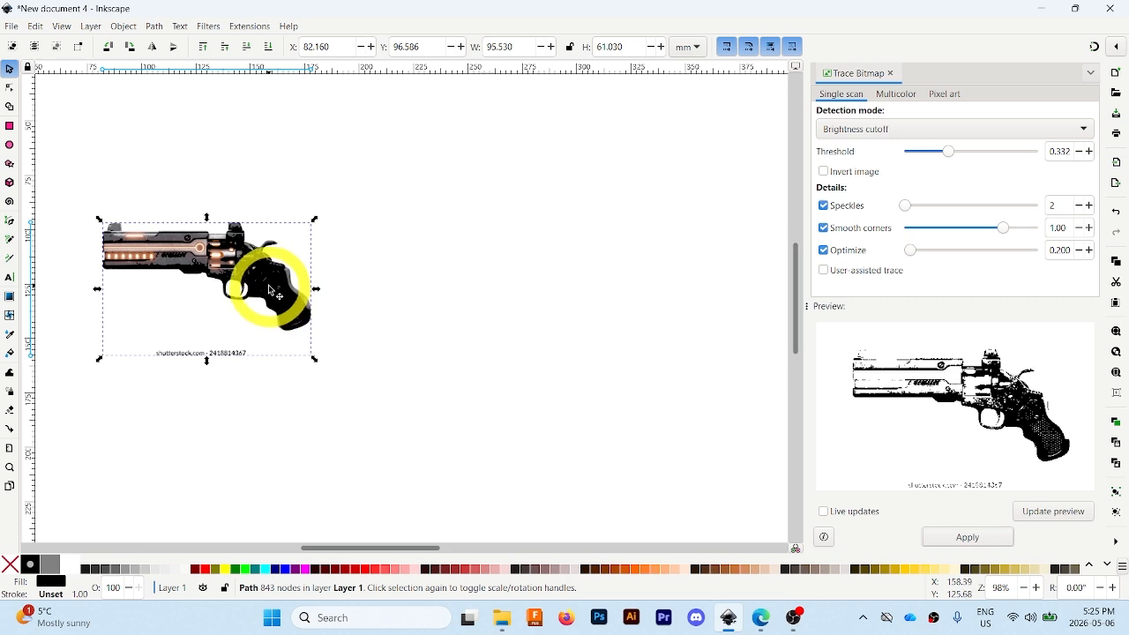
pyautogui.moveTo(270, 288)
pyautogui.mouseDown()
pyautogui.moveTo(552, 304)
pyautogui.moveTo(562, 288)
pyautogui.mouseUp()
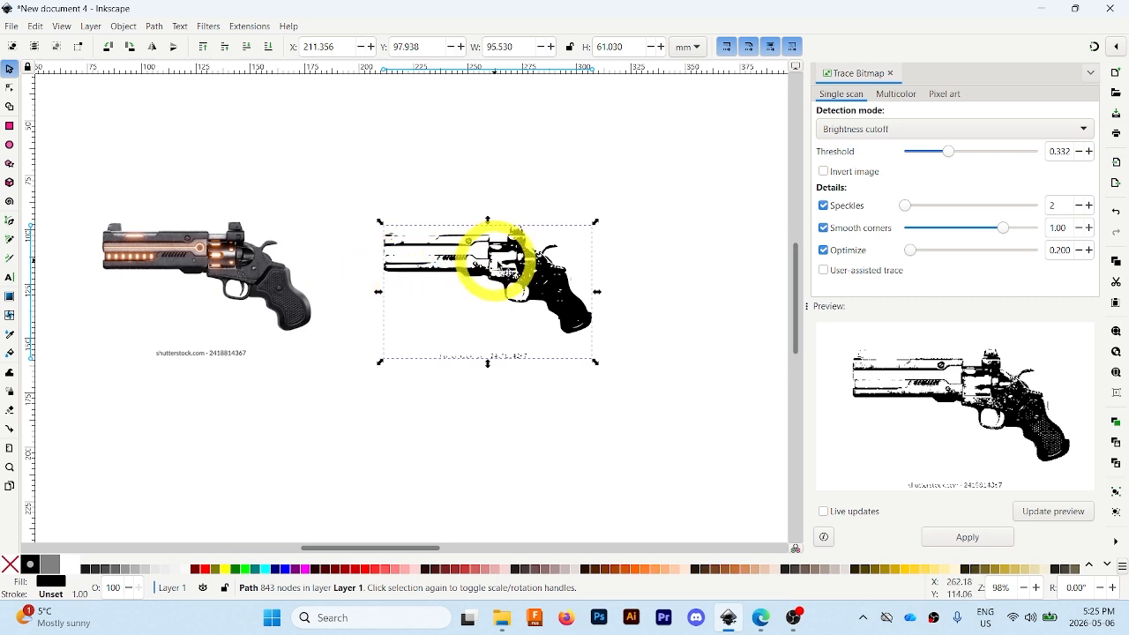
# - Trace the original revolver image again with a brightness cutoff threshold of 0.870
pyautogui.click(212, 267)
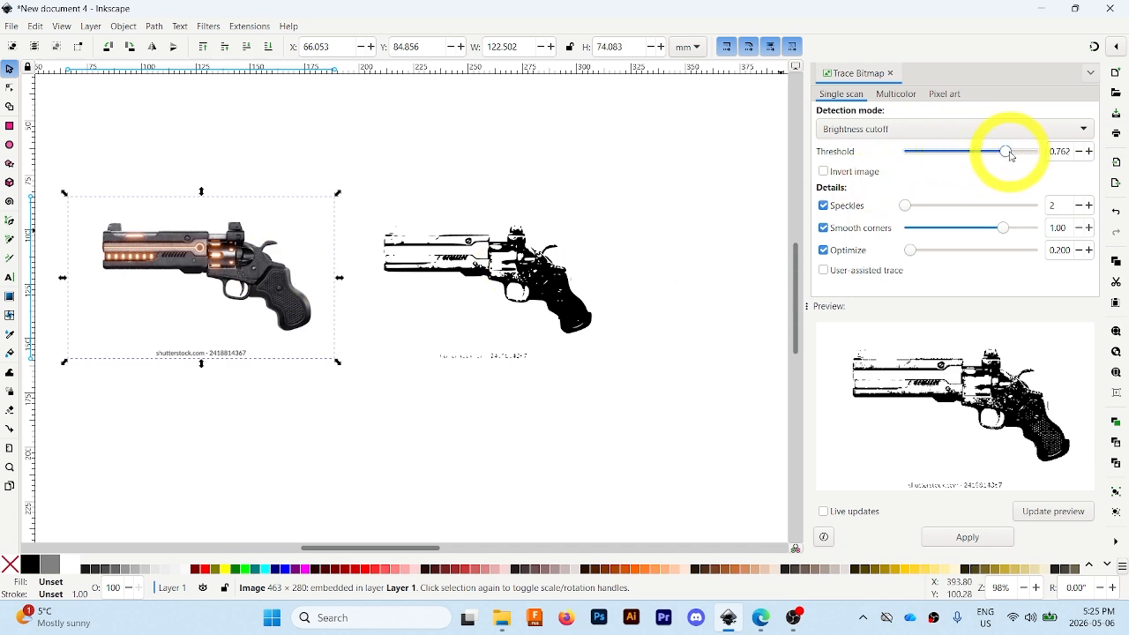
pyautogui.click(1046, 513)
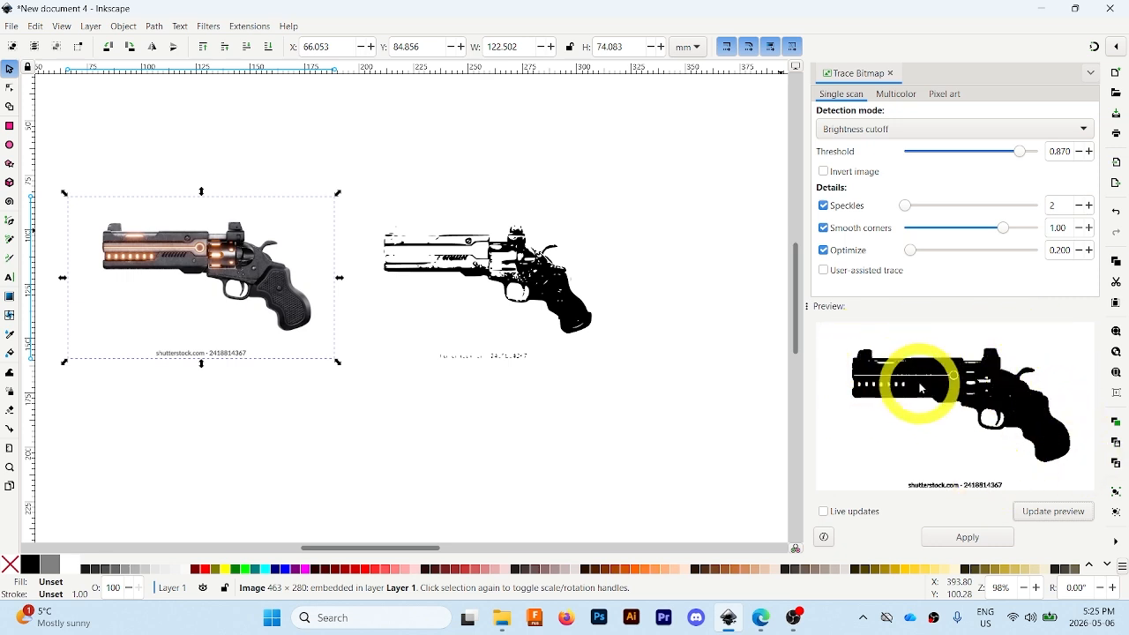
pyautogui.click(967, 537)
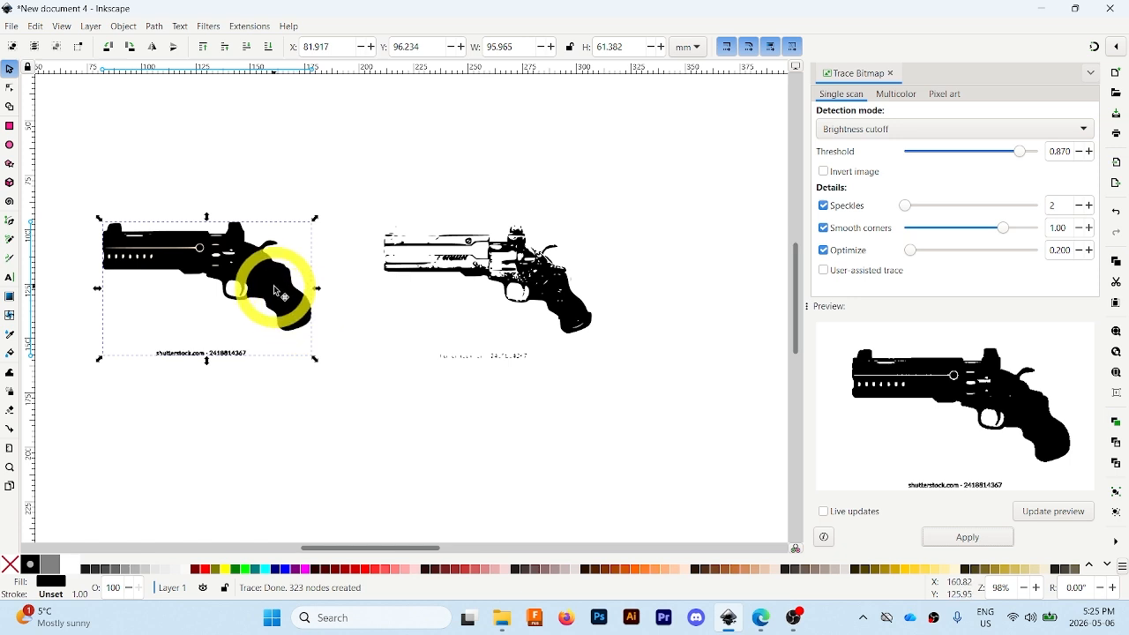
# - Arrange the two traced revolvers to the right of the original image, with the detailed trace above the solid one
pyautogui.moveTo(275, 291)
pyautogui.mouseDown()
pyautogui.moveTo(584, 433)
pyautogui.moveTo(713, 411)
pyautogui.moveTo(690, 390)
pyautogui.mouseUp()
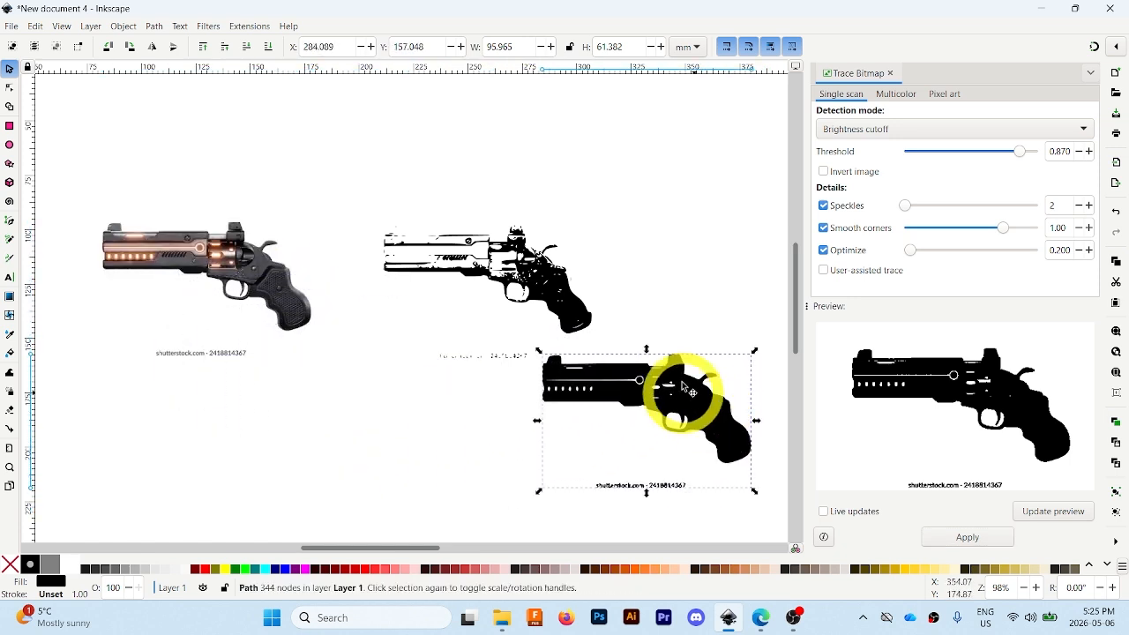
pyautogui.moveTo(513, 261); pyautogui.dragTo(483, 197)
pyautogui.moveTo(620, 386)
pyautogui.mouseDown()
pyautogui.moveTo(496, 335)
pyautogui.moveTo(454, 337)
pyautogui.mouseUp()
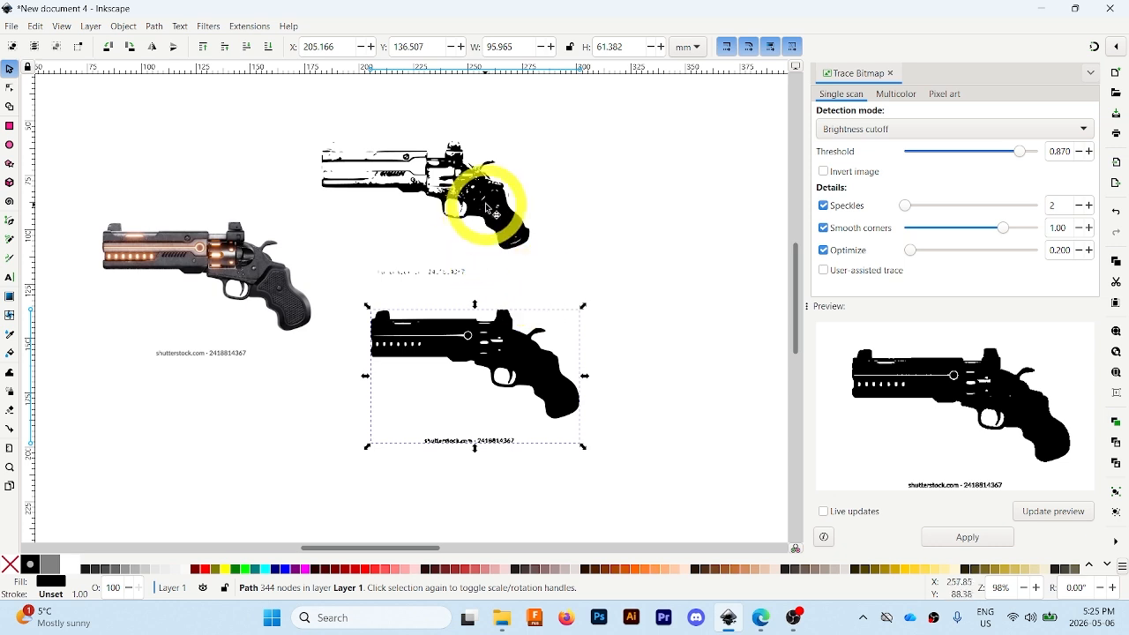
pyautogui.moveTo(488, 209); pyautogui.dragTo(535, 204)
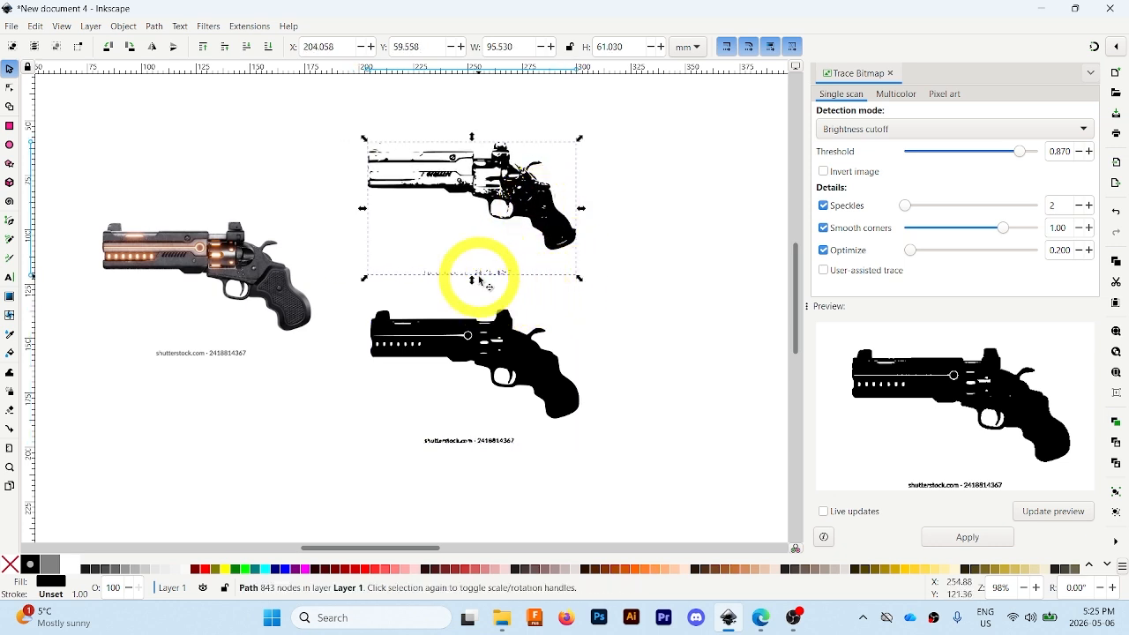
# - Delete the nodes of the watermark text beneath the gun in the upper, detailed trace
pyautogui.scroll(2, 478, 280)
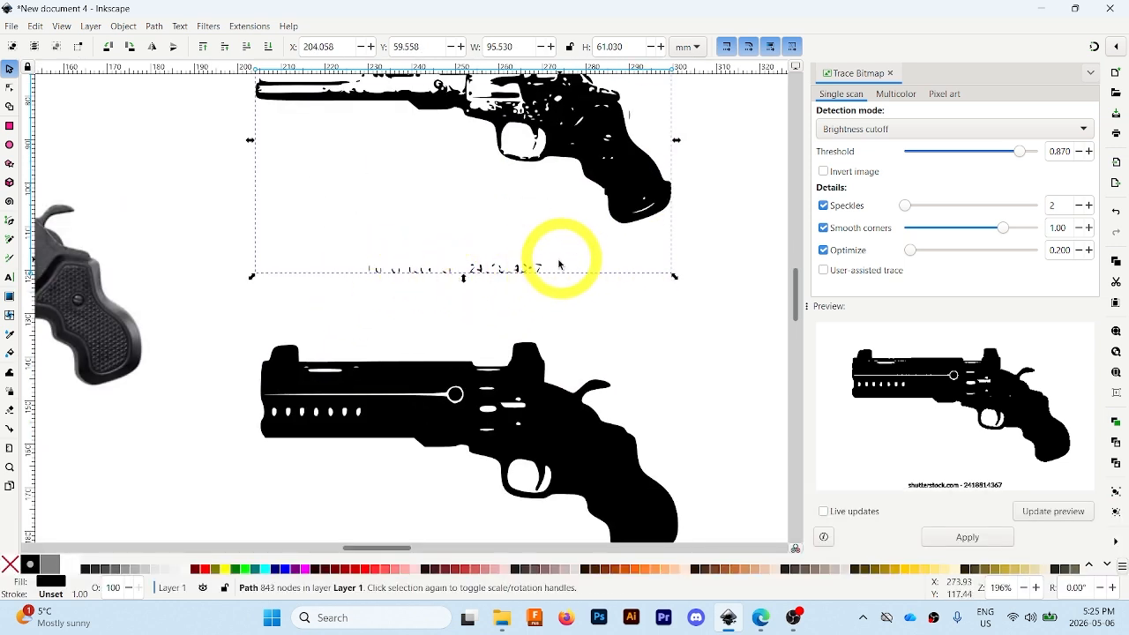
pyautogui.doubleClick(618, 180)
pyautogui.scroll(2, 465, 216)
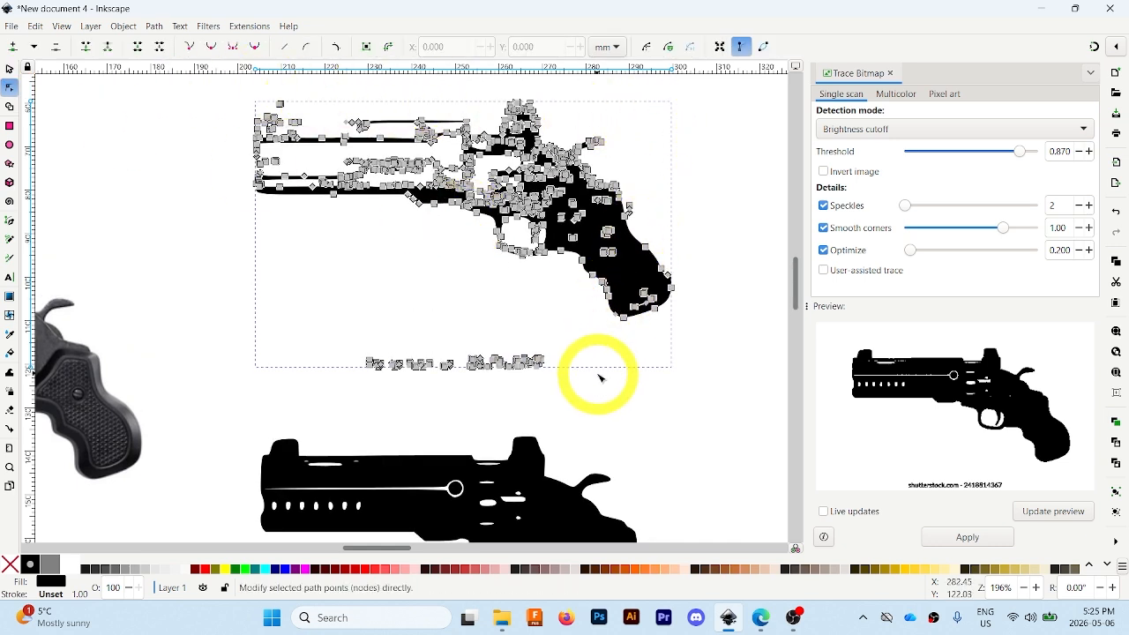
pyautogui.moveTo(338, 407); pyautogui.dragTo(580, 325)
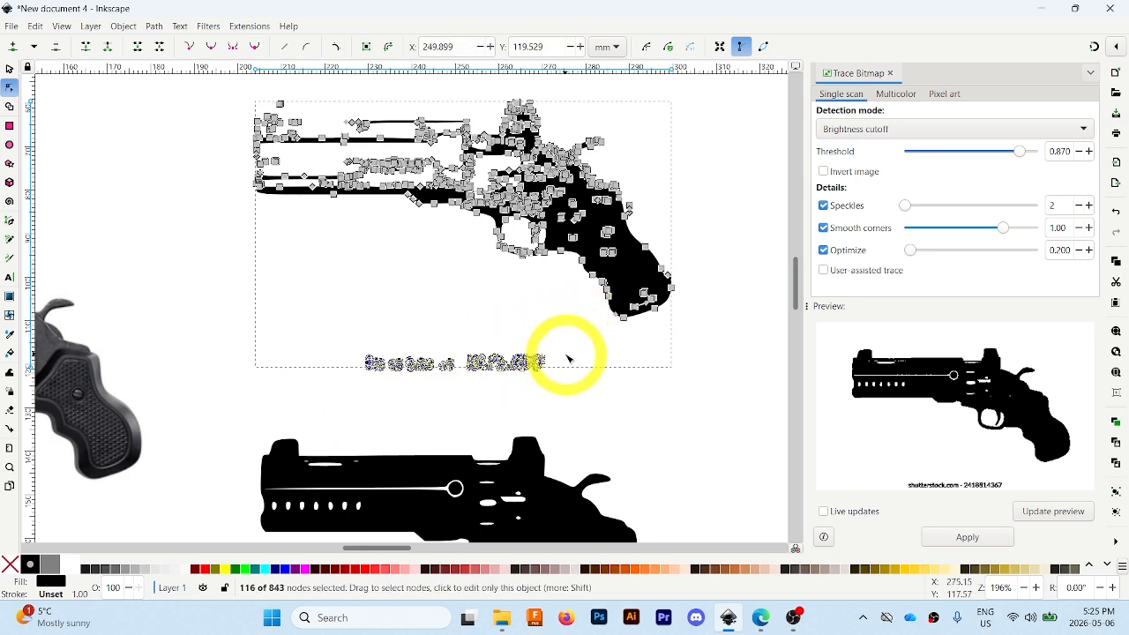
pyautogui.press('Delete')
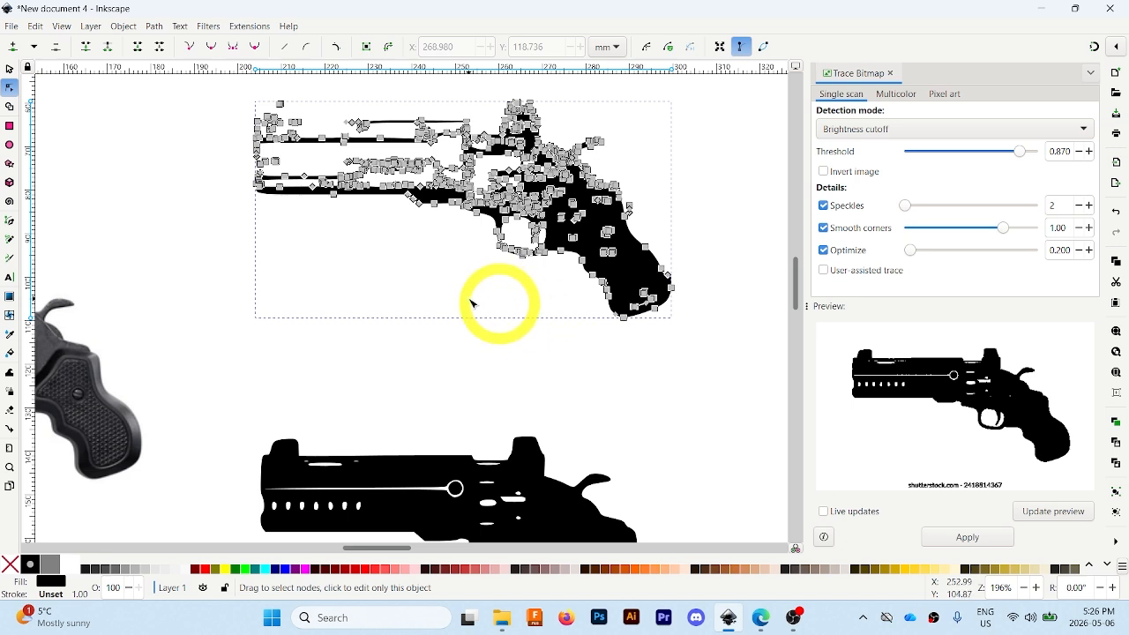
pyautogui.scroll(-8, 290, 207)
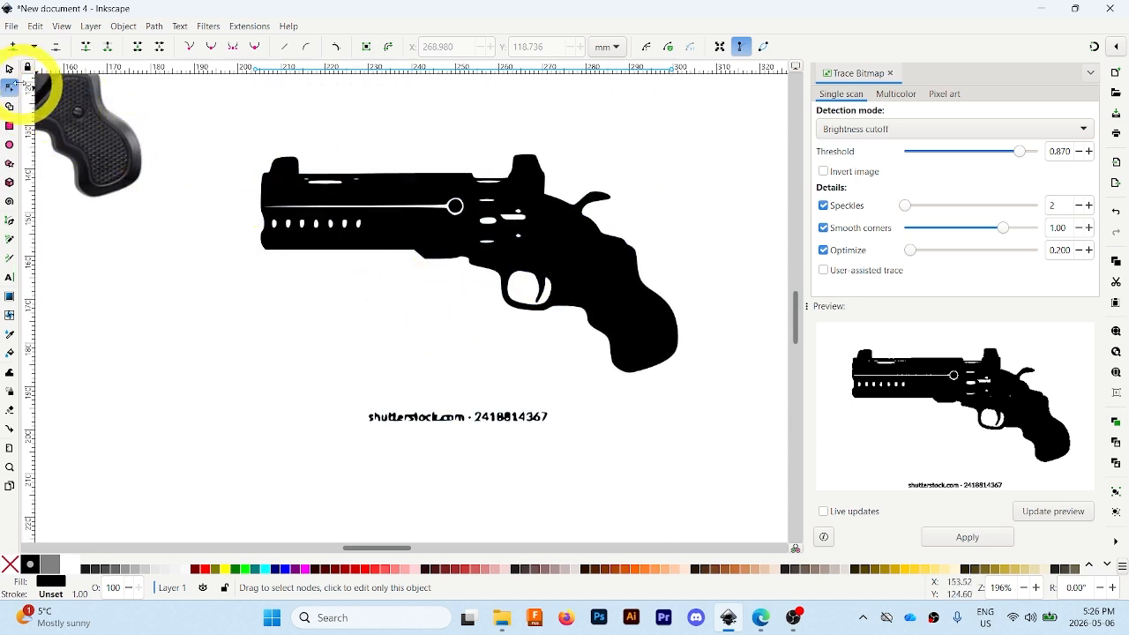
# - Delete the nodes of the watermark text beneath the gun in the lower, solid trace and deselect the path
pyautogui.click(589, 284)
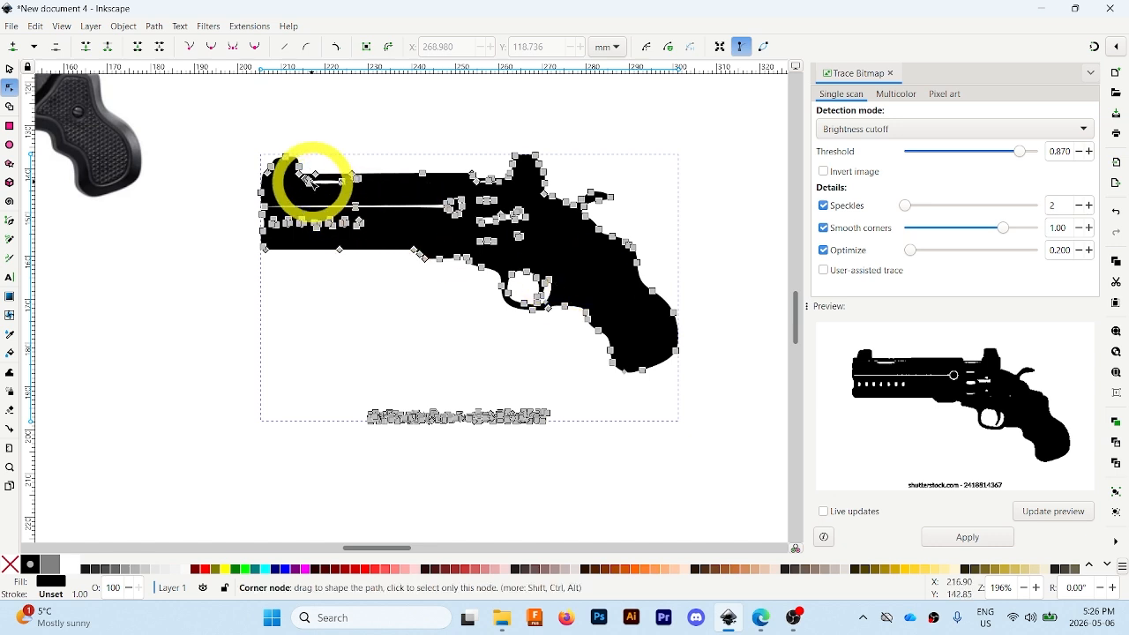
pyautogui.click(375, 415)
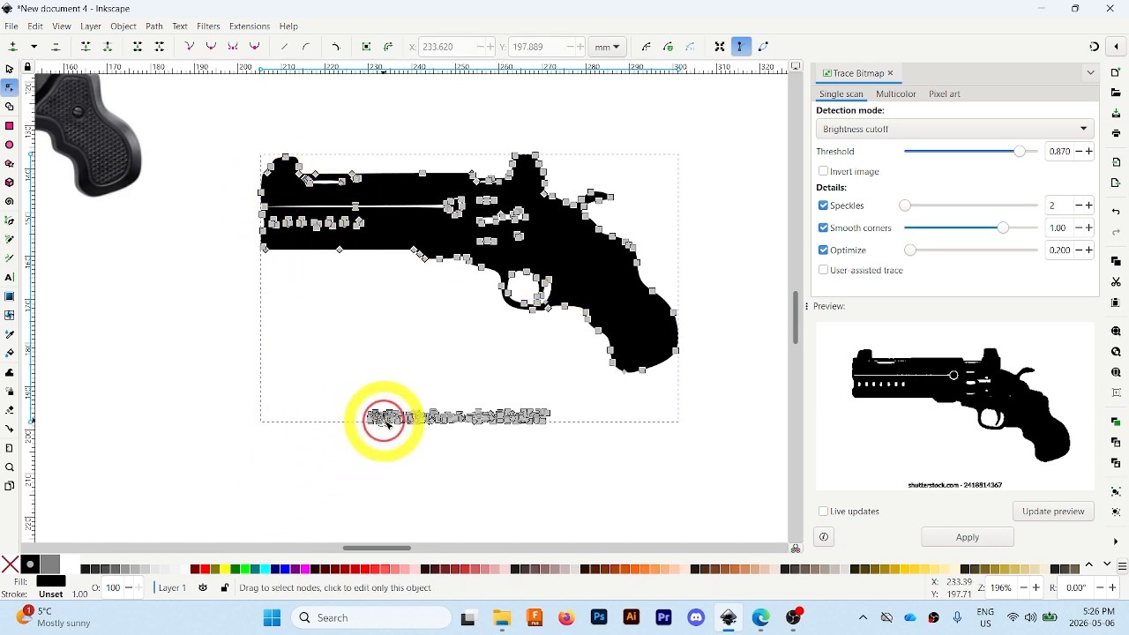
pyautogui.moveTo(338, 474); pyautogui.dragTo(584, 388)
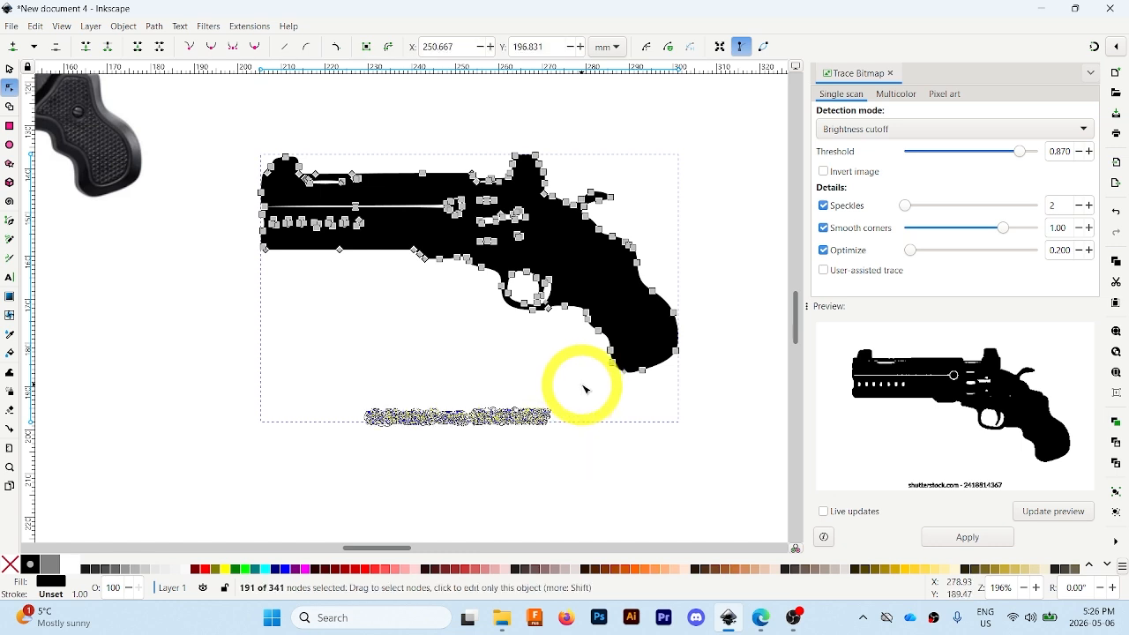
pyautogui.press('Delete')
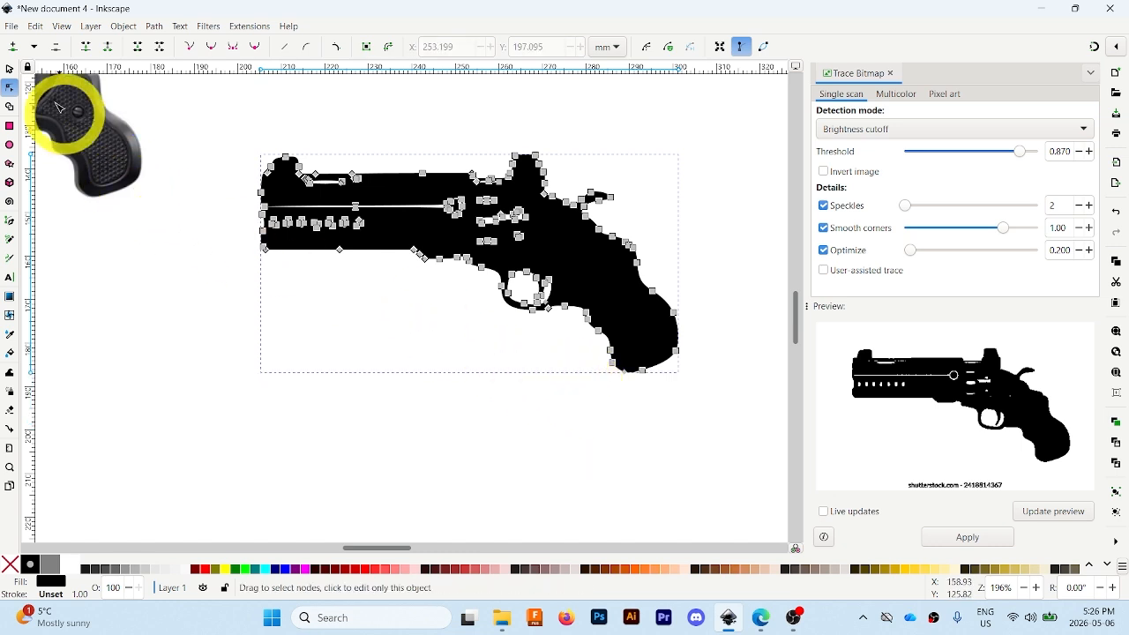
pyautogui.click(10, 70)
pyautogui.click(212, 149)
# - Break apart the lower solid revolver trace into separate paths and clear the selection
pyautogui.scroll(5, 283, 182)
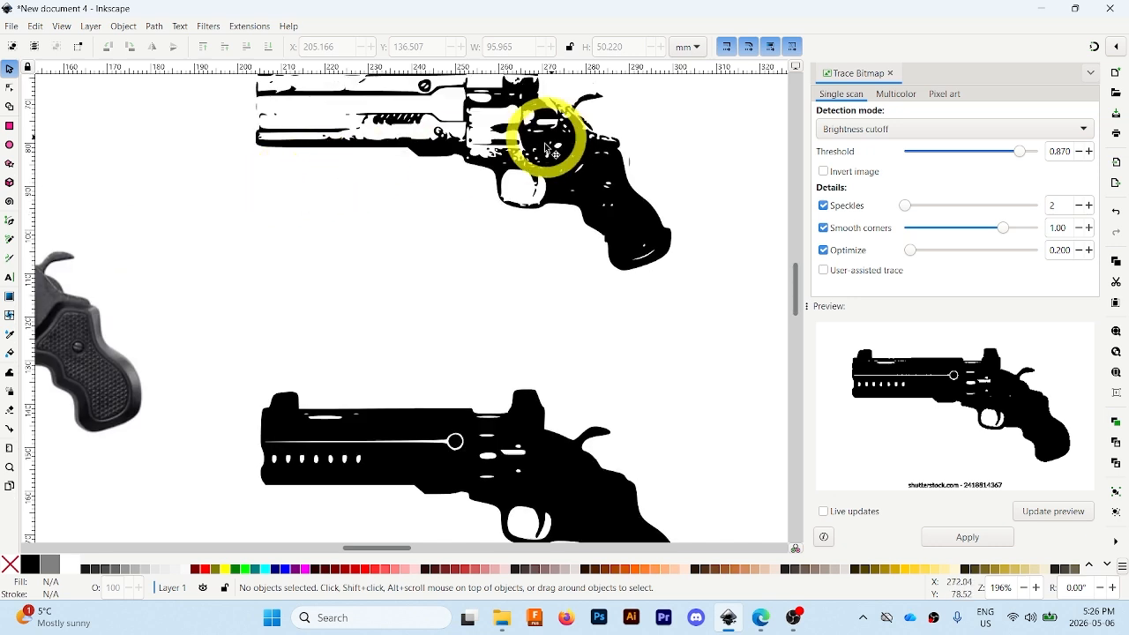
pyautogui.keyDown('ctrl'); pyautogui.scroll(-2, 450, 213); pyautogui.keyUp('ctrl')
pyautogui.scroll(-1, 460, 233)
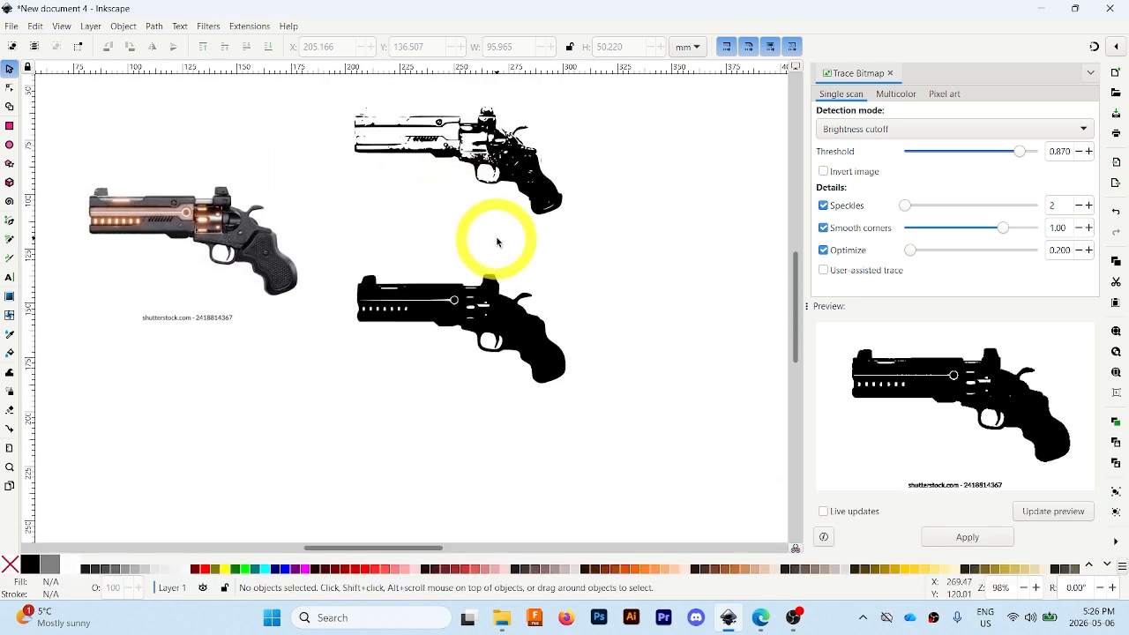
pyautogui.moveTo(534, 273); pyautogui.dragTo(567, 285)
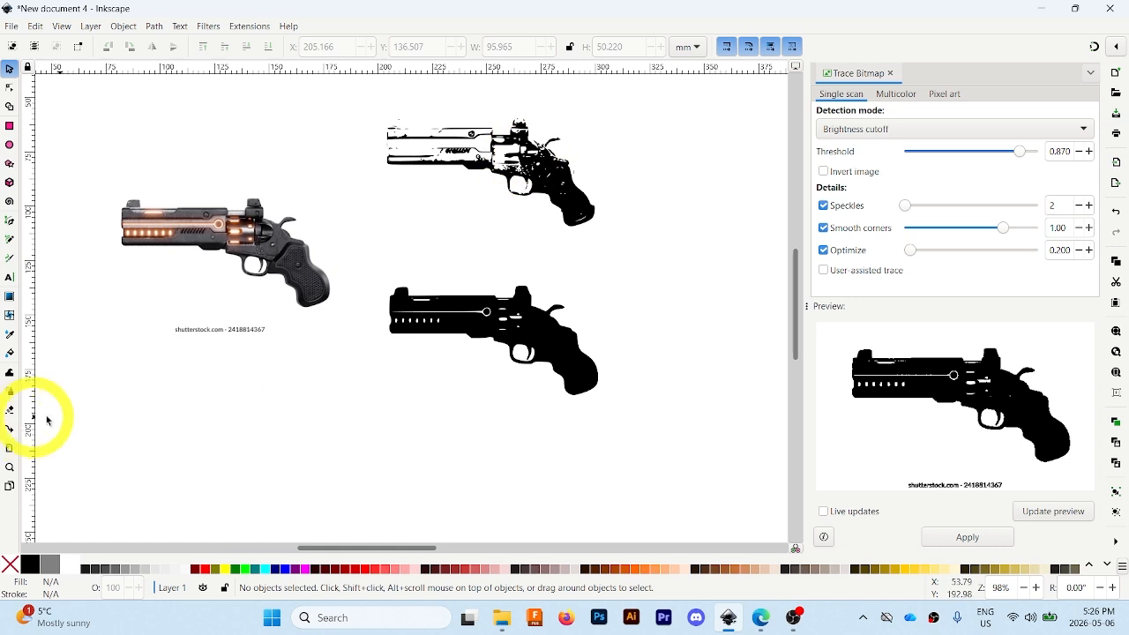
pyautogui.click(550, 340)
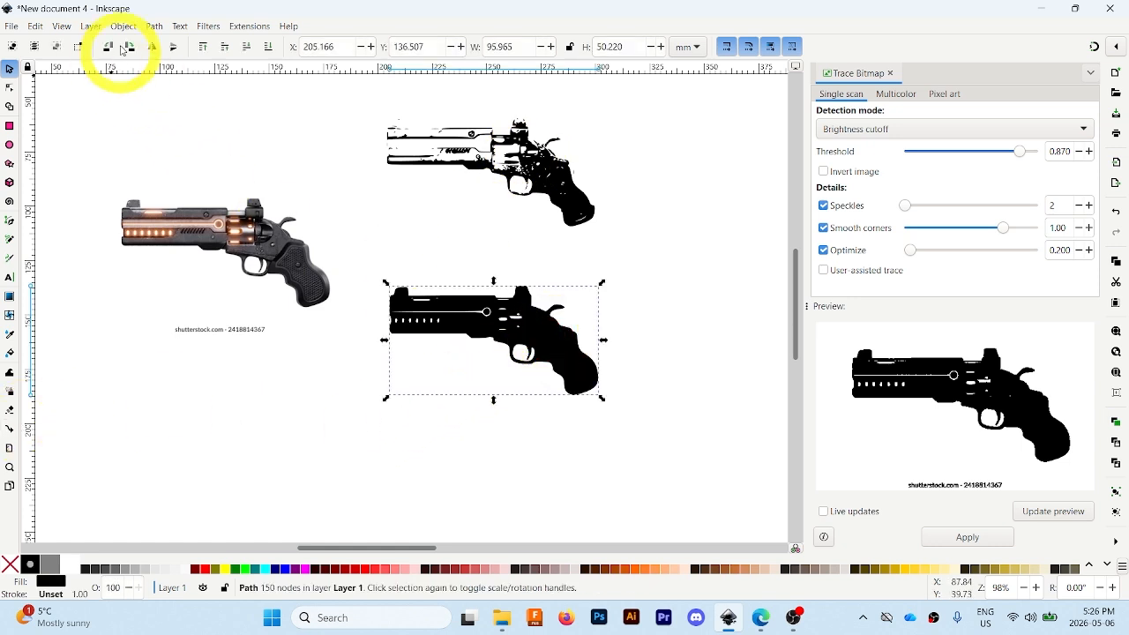
pyautogui.click(154, 26)
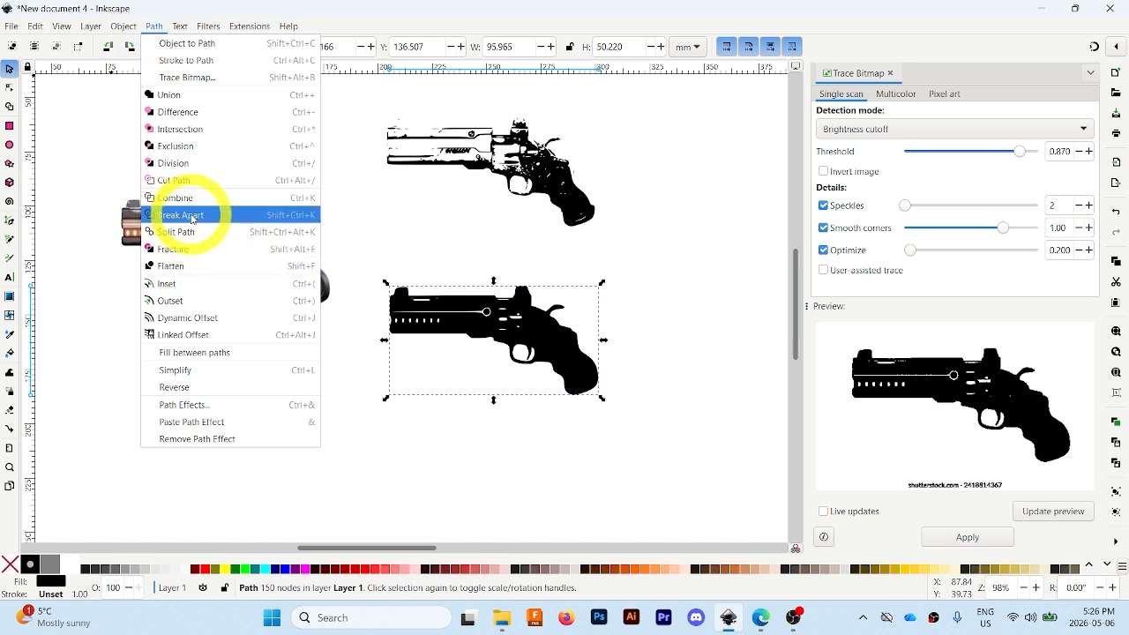
pyautogui.click(234, 222)
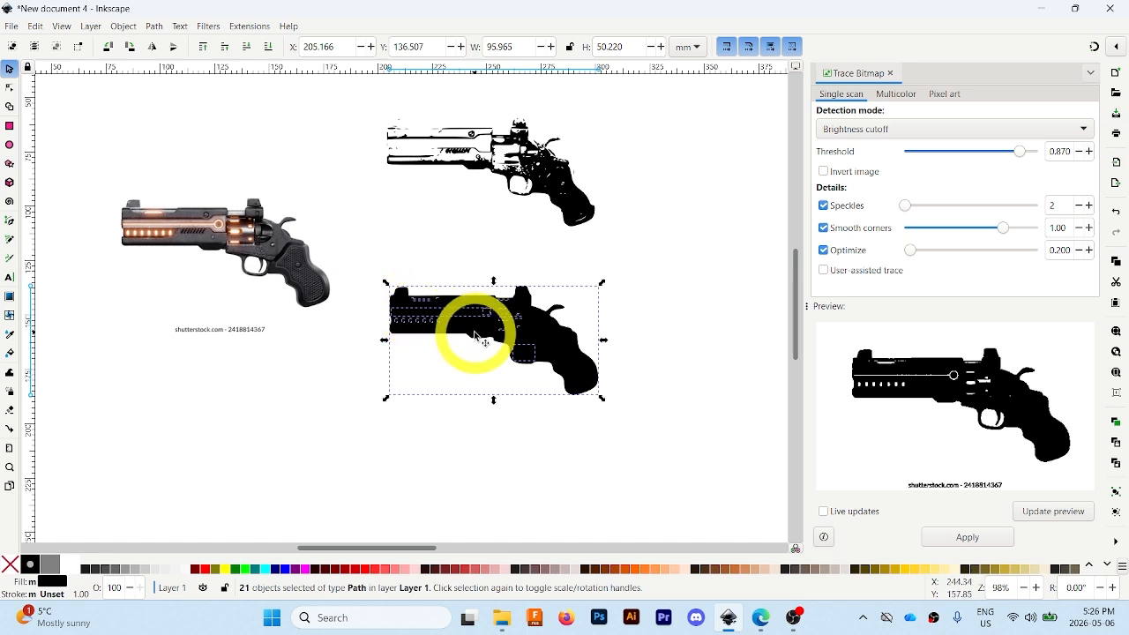
pyautogui.scroll(2, 483, 333)
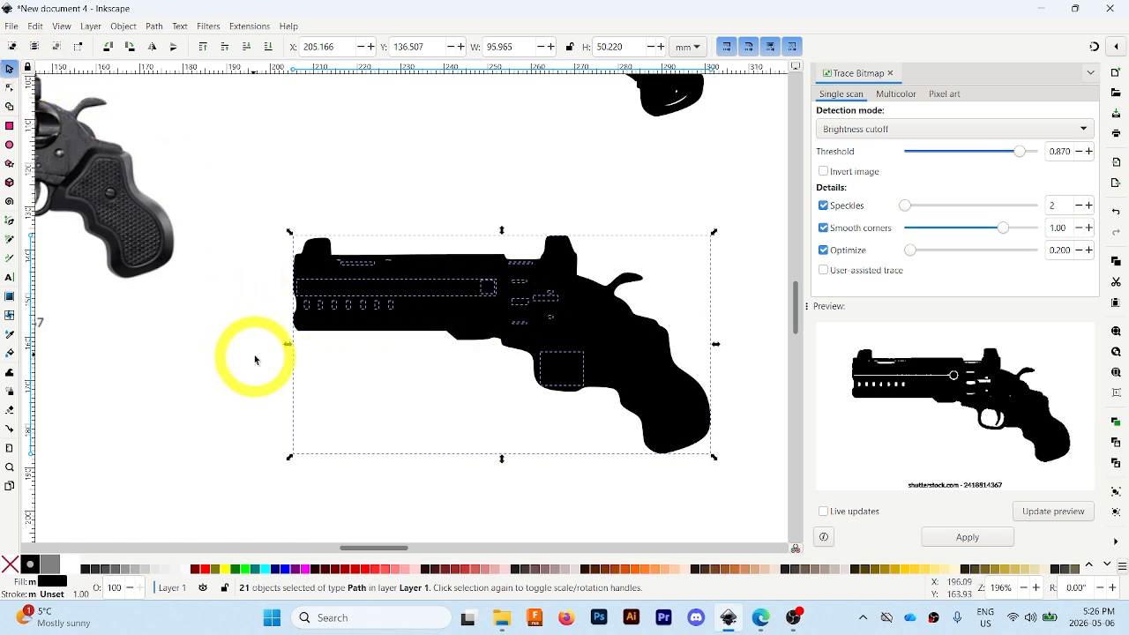
pyautogui.click(211, 342)
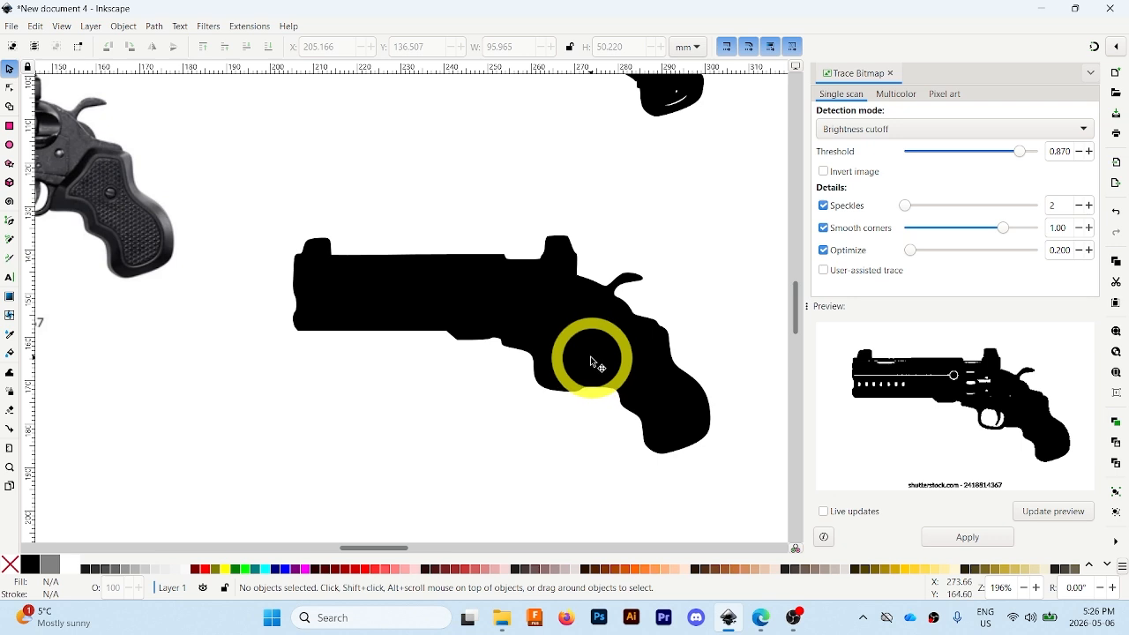
# - Separate the solid silhouette from its interior detail pieces, delete those pieces, and place the silhouette back beneath the detailed trace
pyautogui.scroll(-2, 589, 357)
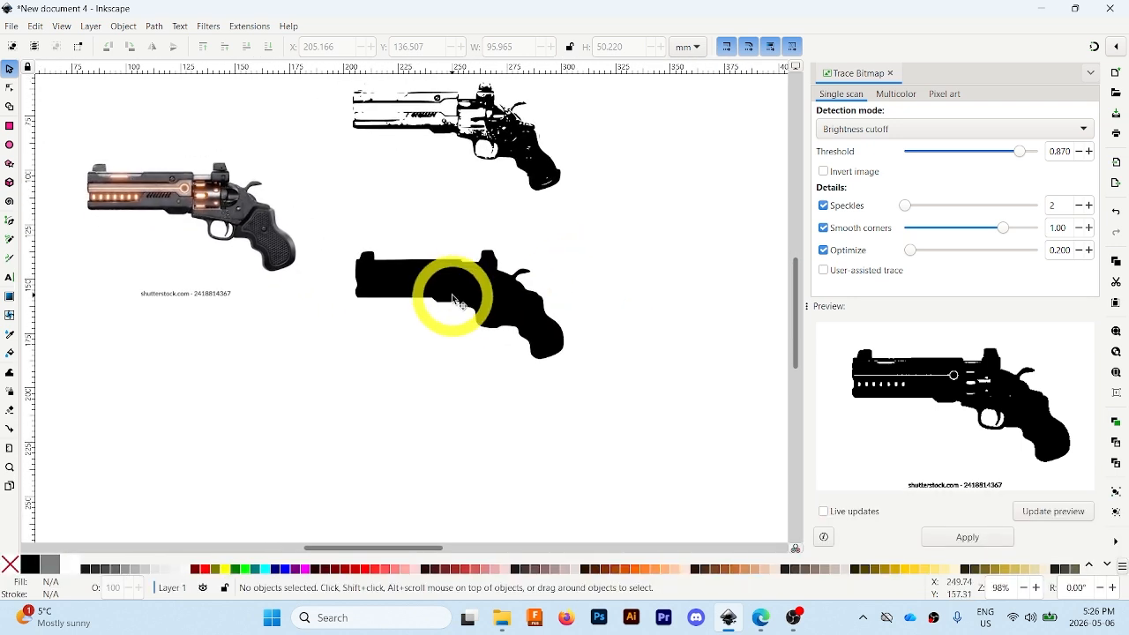
pyautogui.moveTo(485, 304)
pyautogui.mouseDown()
pyautogui.moveTo(549, 370)
pyautogui.moveTo(660, 335)
pyautogui.moveTo(679, 294)
pyautogui.mouseUp()
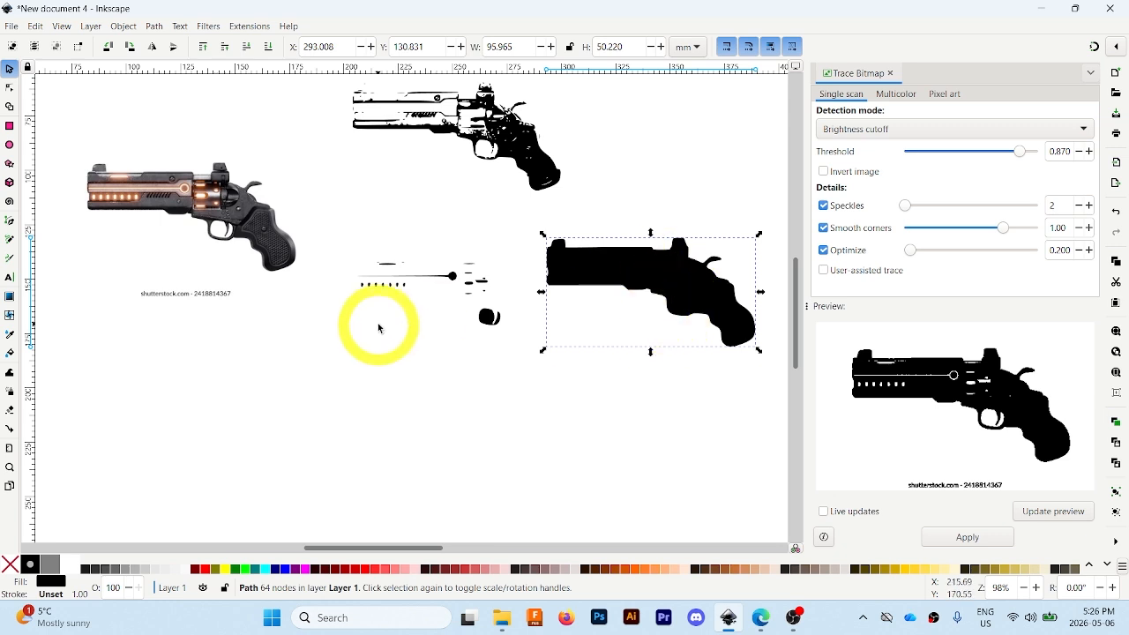
pyautogui.moveTo(325, 401); pyautogui.dragTo(529, 239)
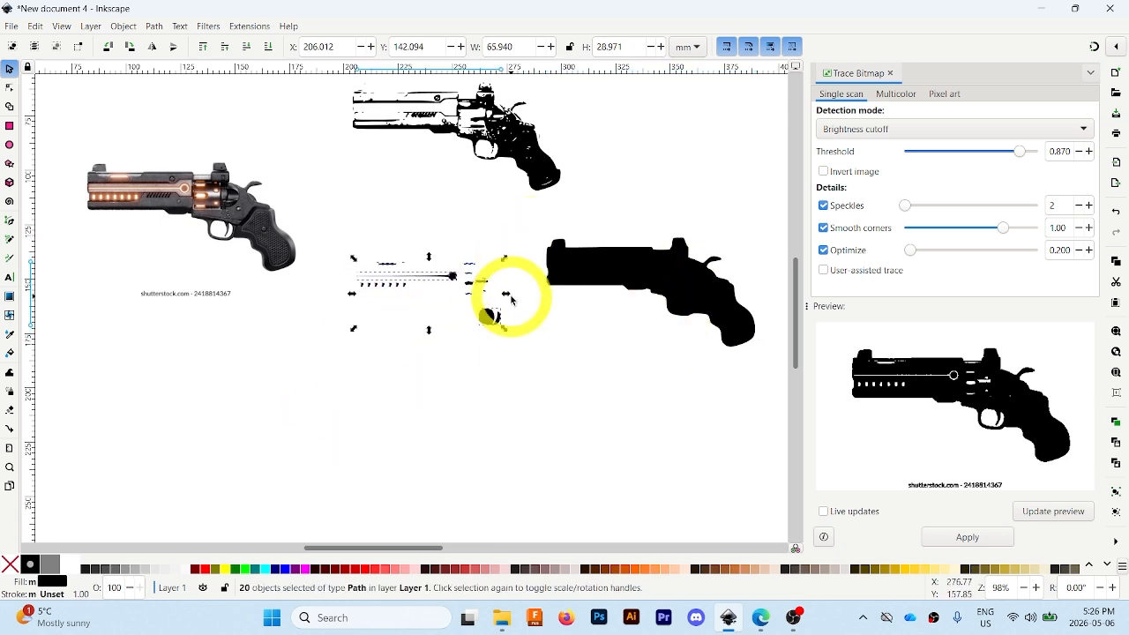
pyautogui.press('Delete')
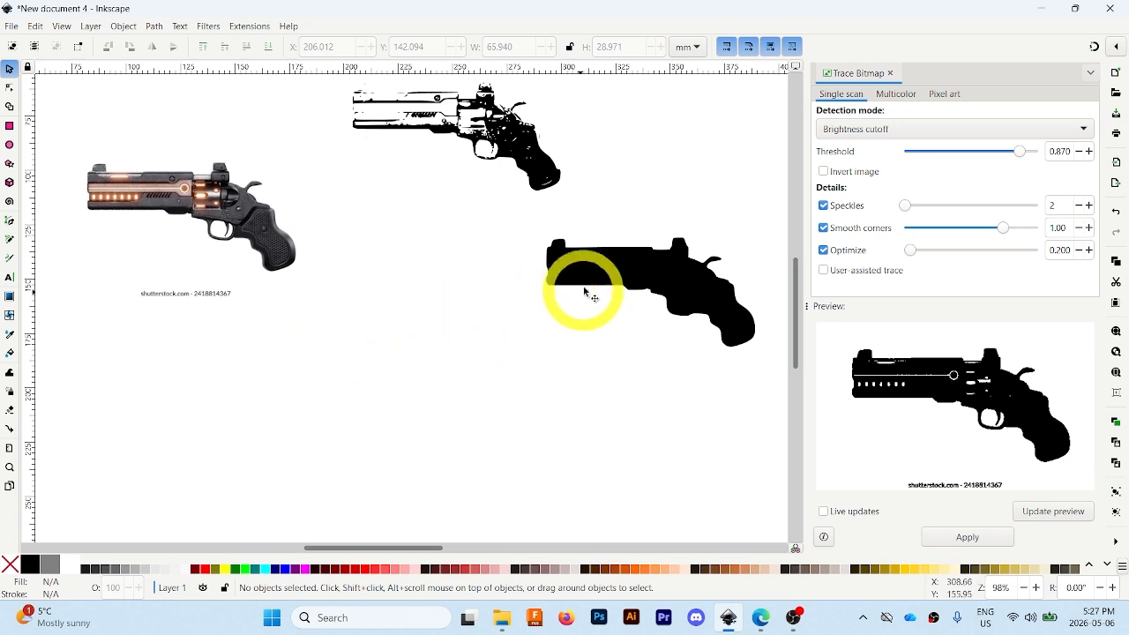
pyautogui.moveTo(595, 276); pyautogui.dragTo(443, 284)
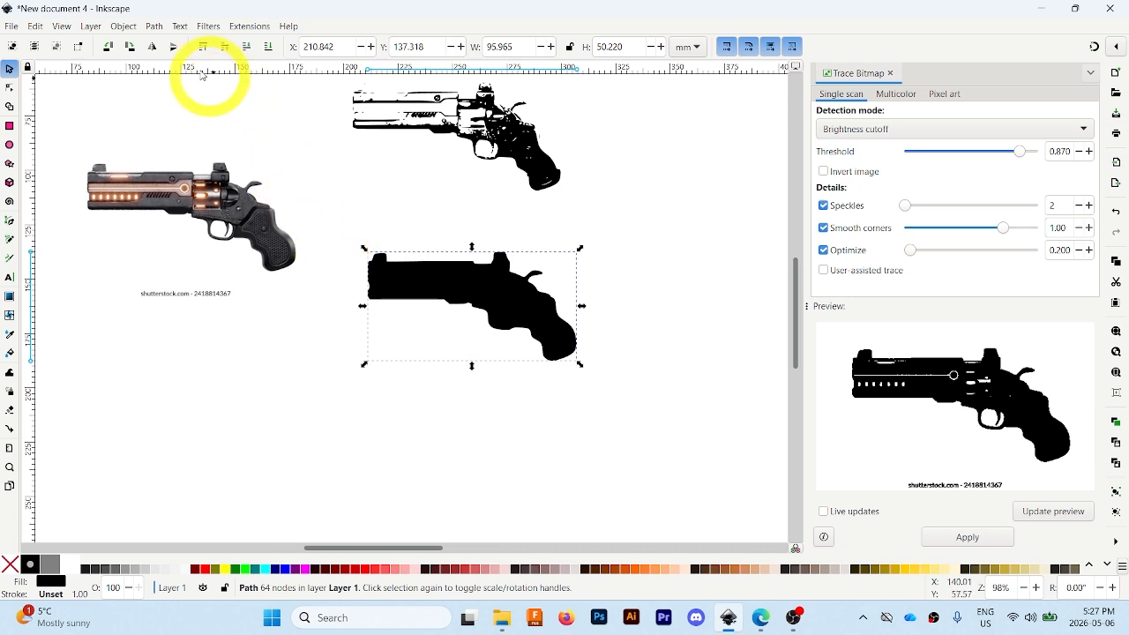
# - Remove the silhouette's fill and give it a flat RGB stroke in pure red with R 255, G 0, B 0
pyautogui.click(123, 26)
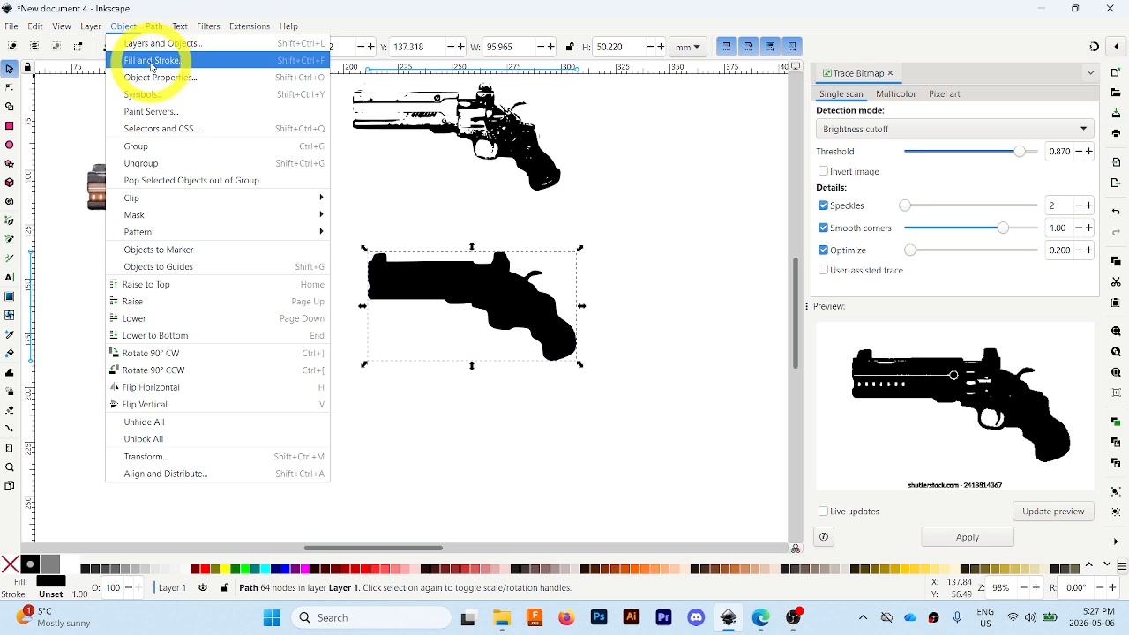
pyautogui.click(214, 60)
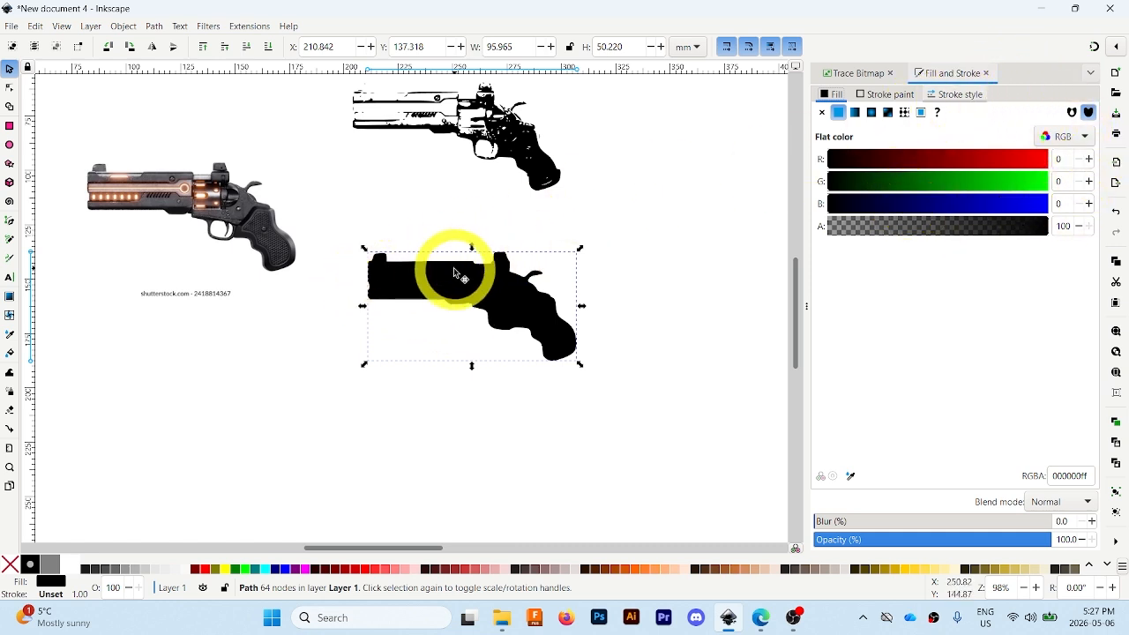
pyautogui.click(822, 113)
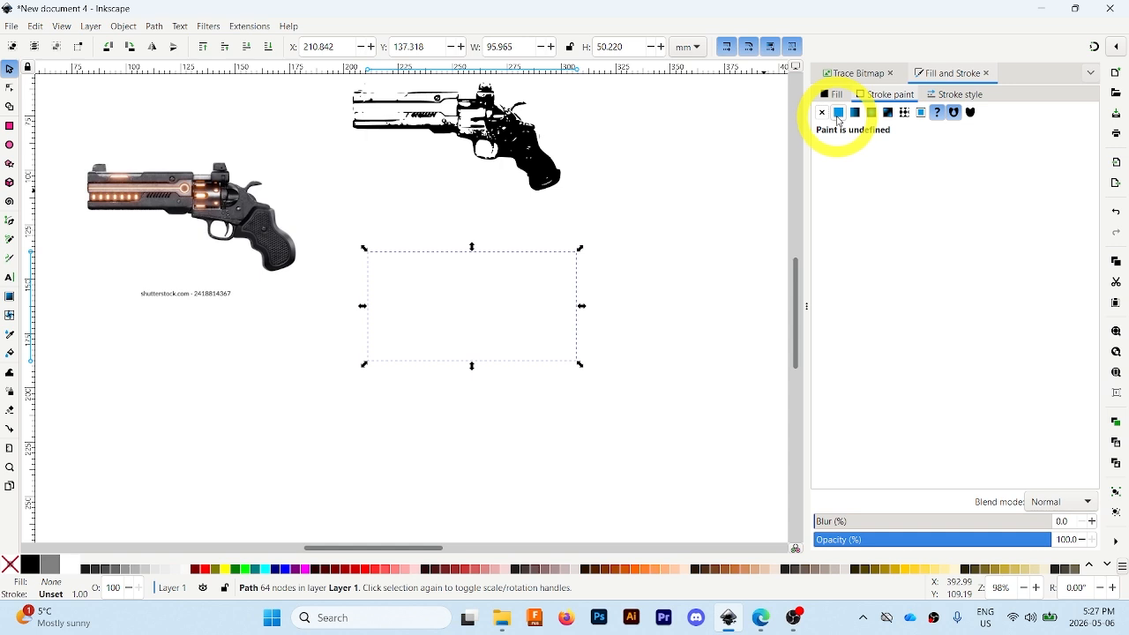
pyautogui.click(838, 112)
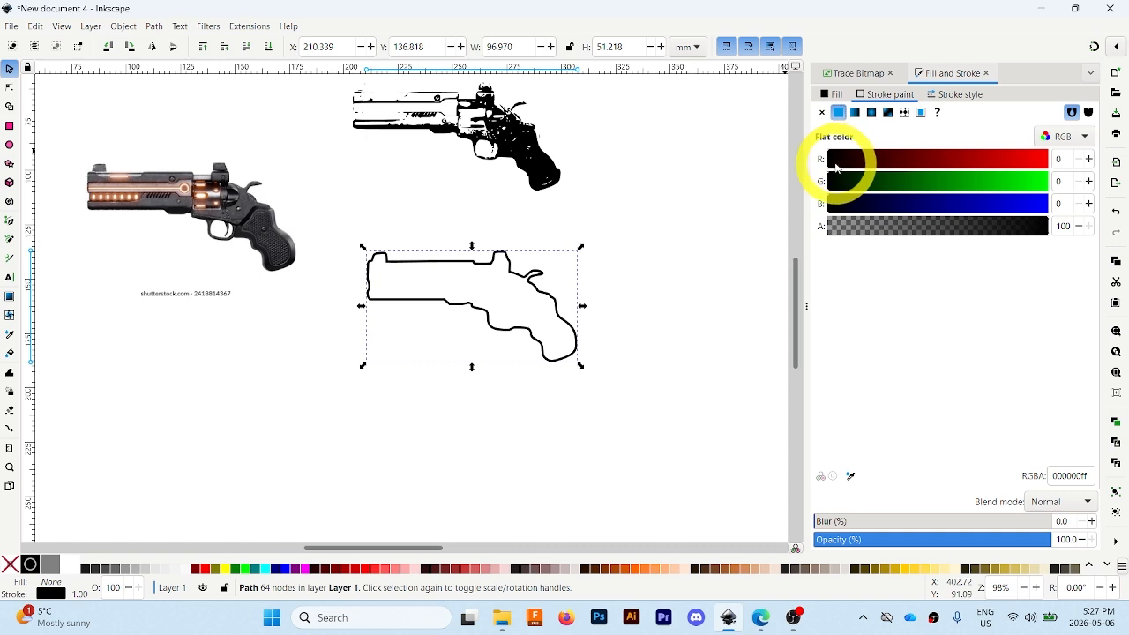
pyautogui.moveTo(835, 166); pyautogui.dragTo(1064, 167)
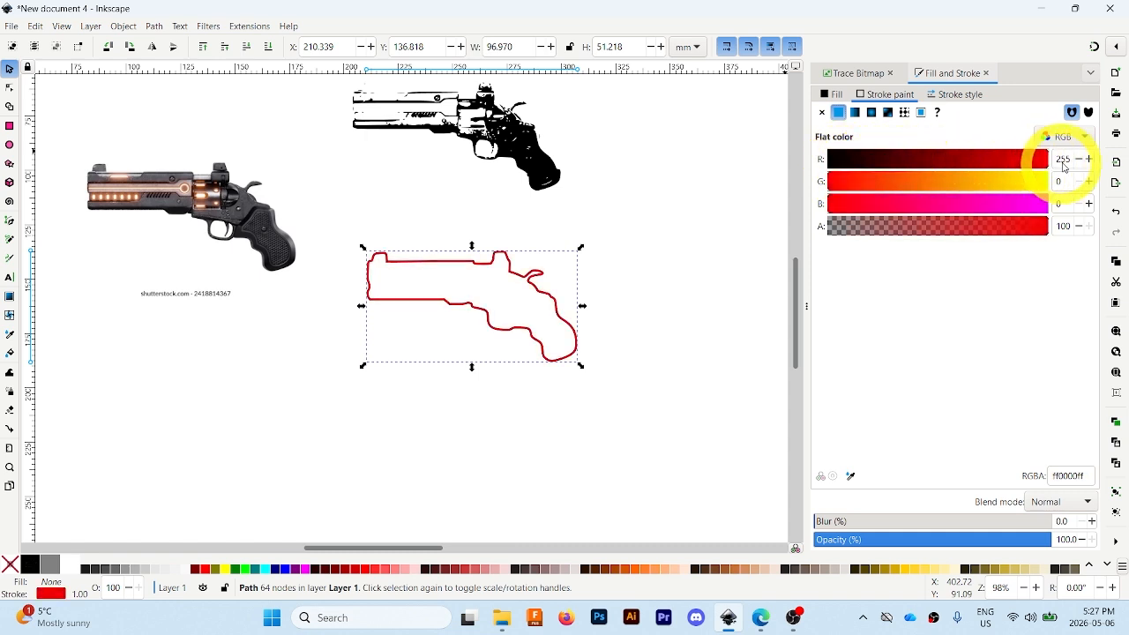
pyautogui.click(1065, 138)
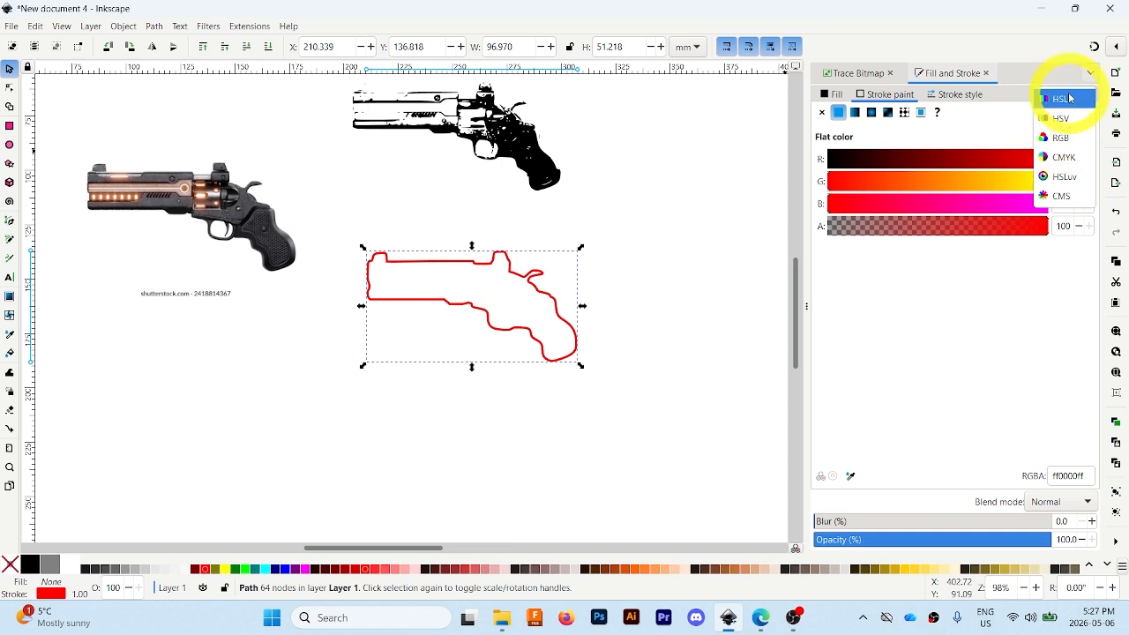
pyautogui.click(1065, 138)
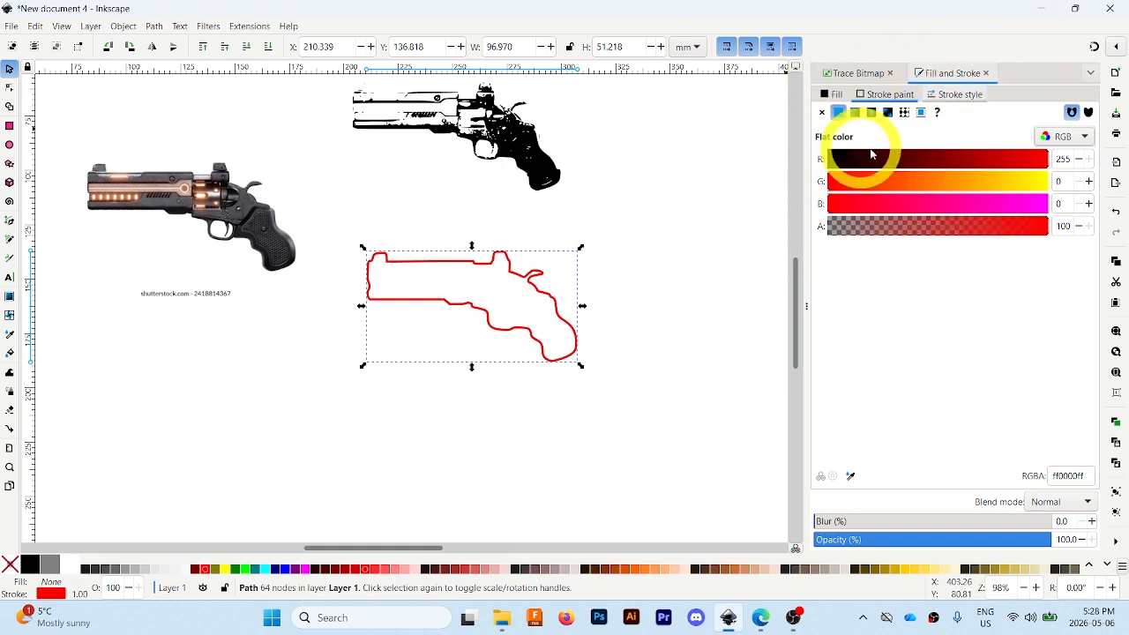
# - Set the red outline's stroke width to 0.010 in
pyautogui.click(950, 97)
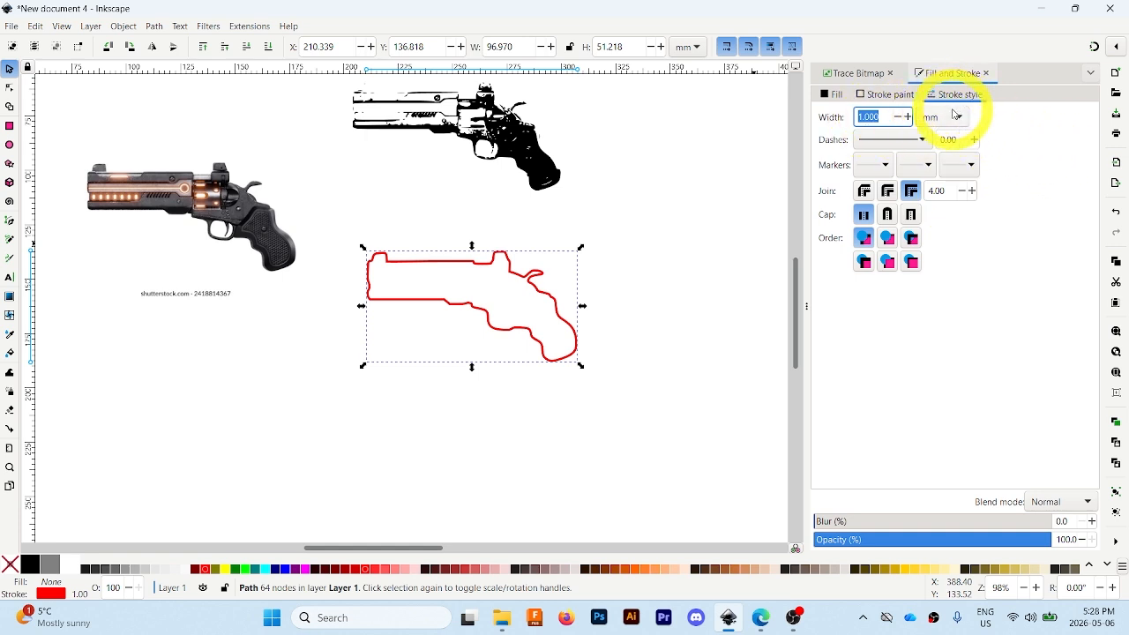
pyautogui.click(952, 123)
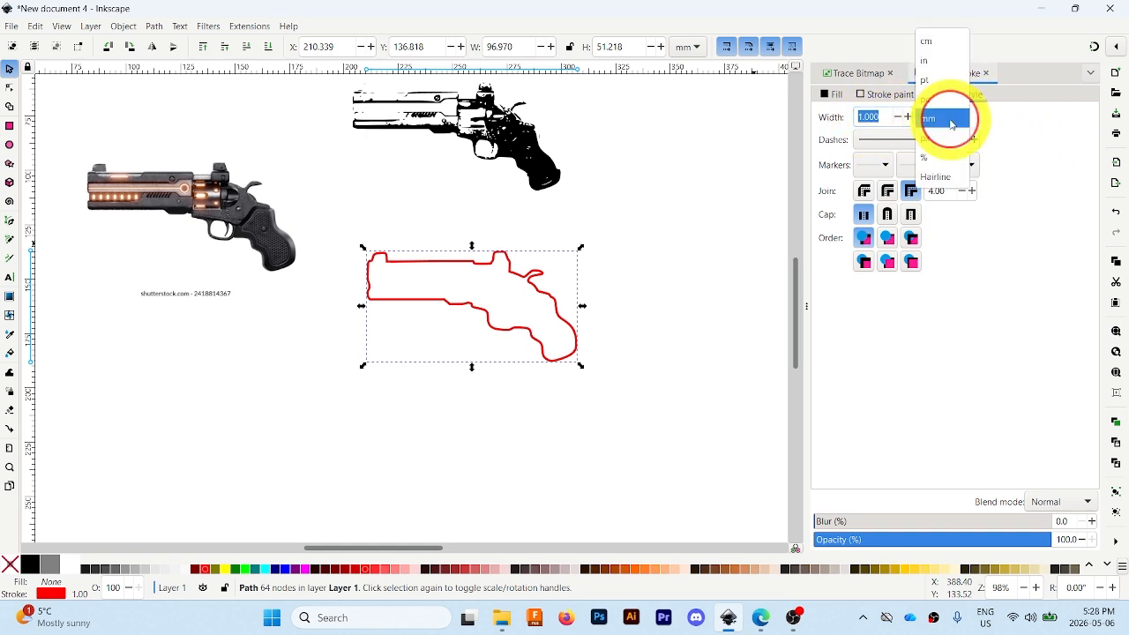
pyautogui.click(938, 71)
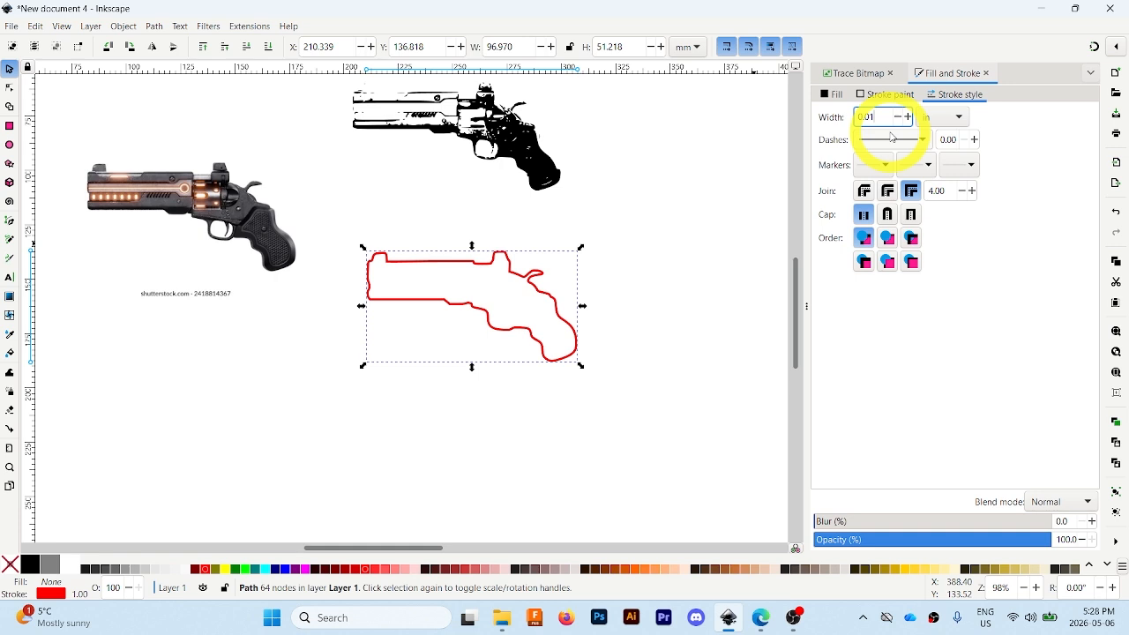
pyautogui.press('Return')
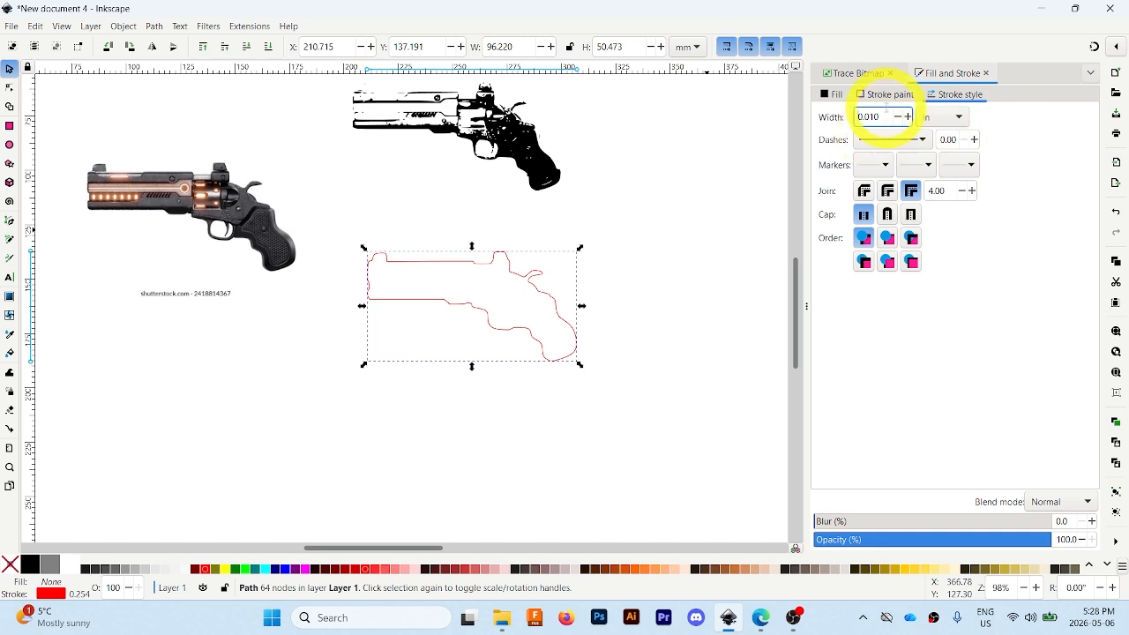
pyautogui.click(889, 94)
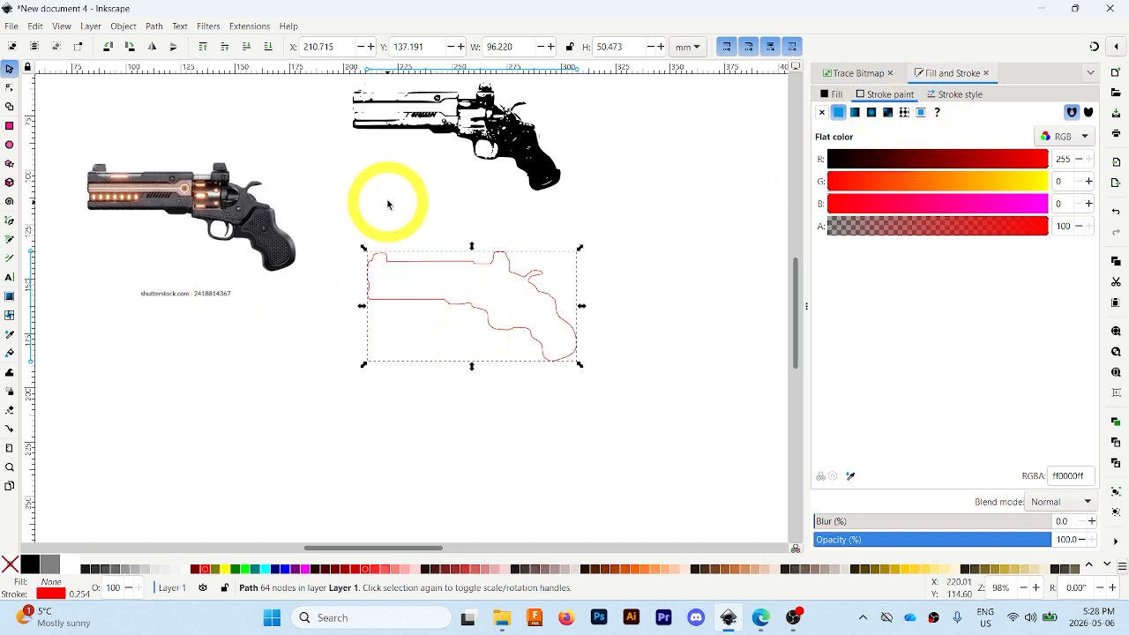
# - Switch the selected outline's size and position units to inches and lock its width-to-height ratio
pyautogui.moveTo(389, 202); pyautogui.dragTo(359, 227)
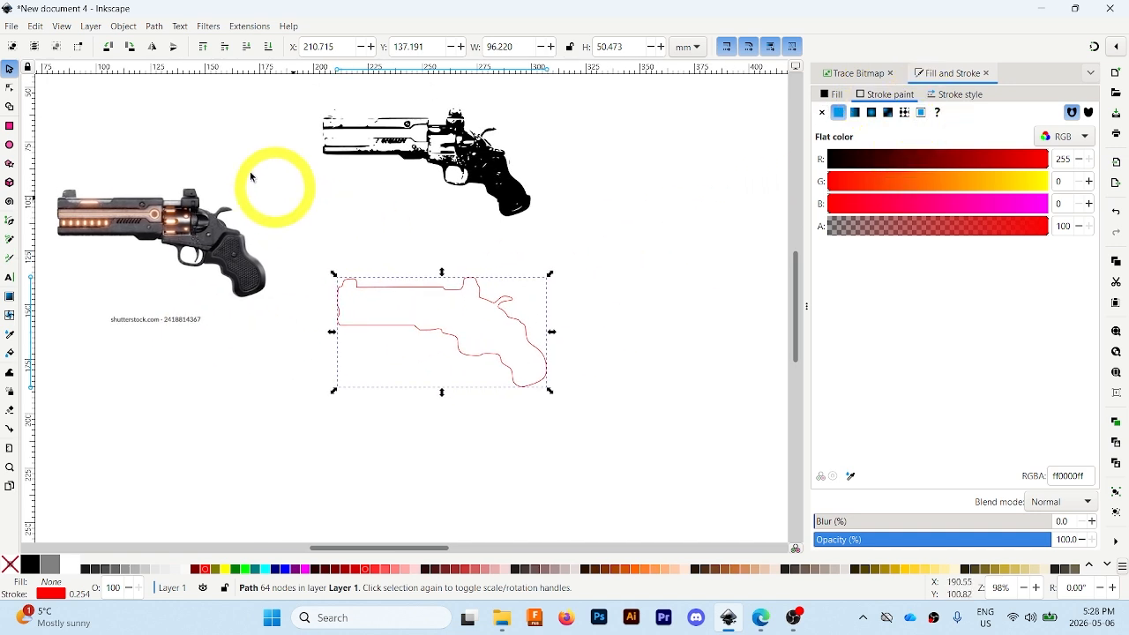
pyautogui.moveTo(279, 184); pyautogui.dragTo(361, 229)
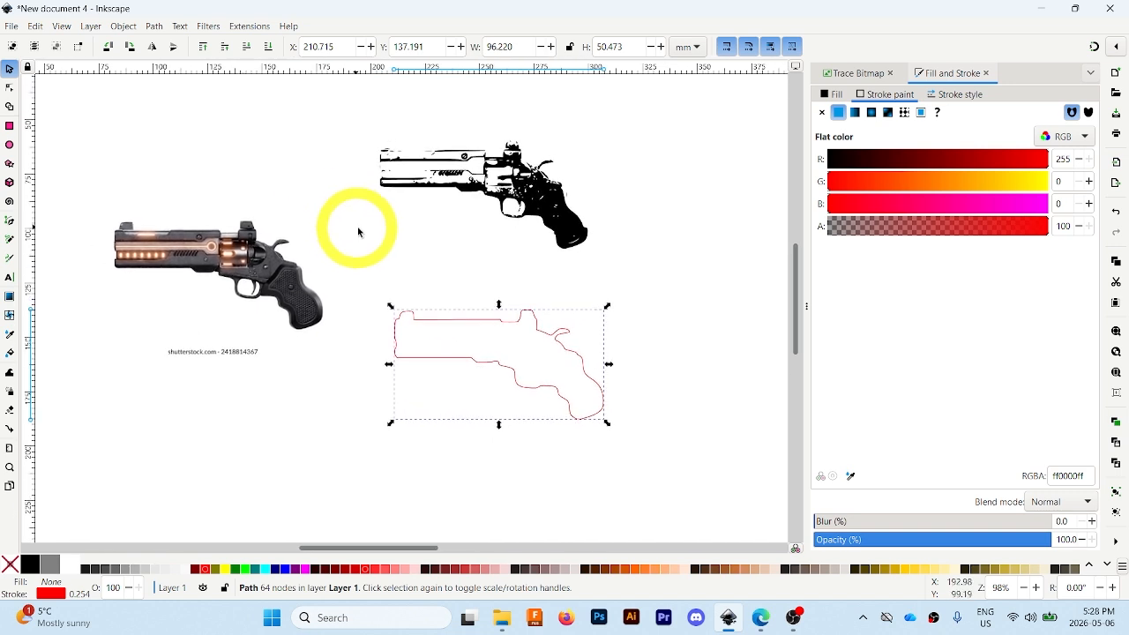
pyautogui.click(693, 58)
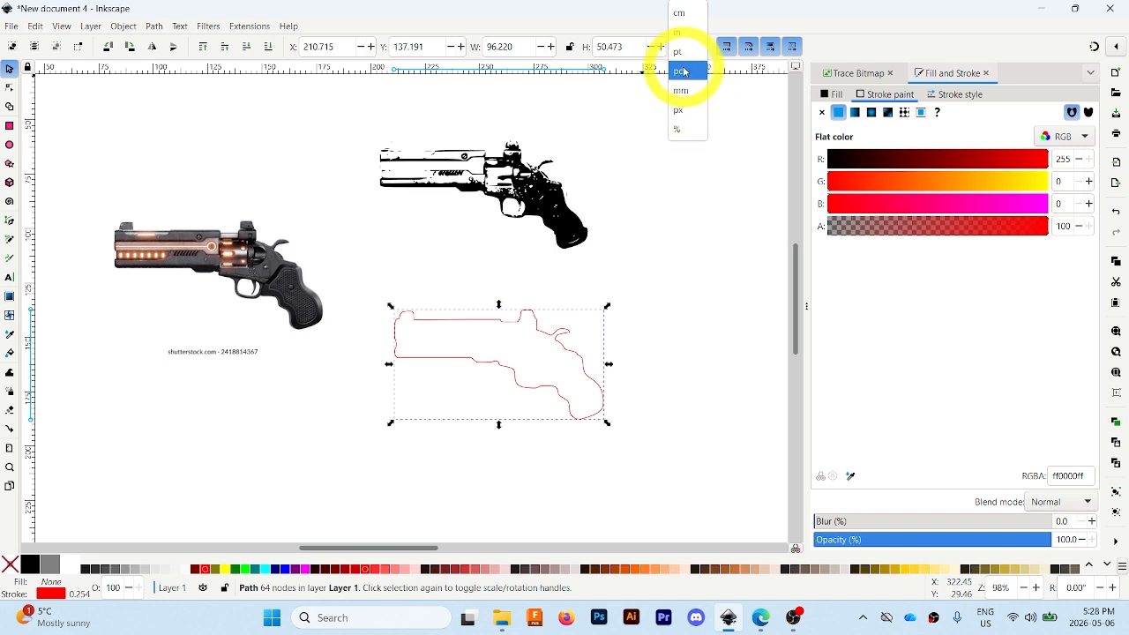
pyautogui.click(678, 32)
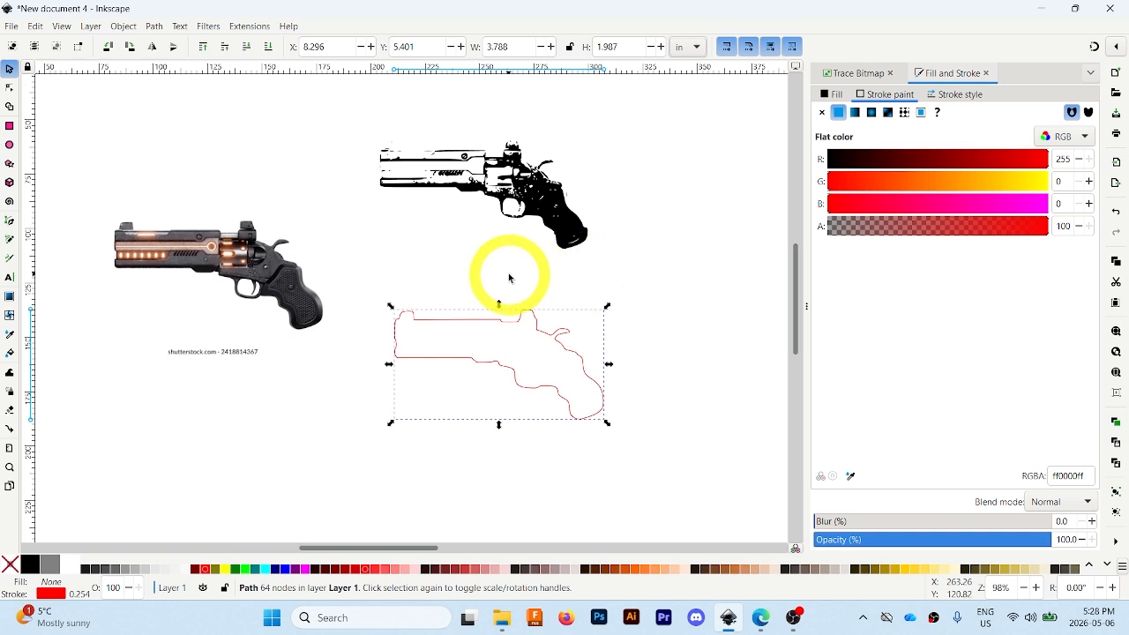
pyautogui.keyDown('ctrl'); pyautogui.scroll(-2, 540, 204); pyautogui.keyUp('ctrl')
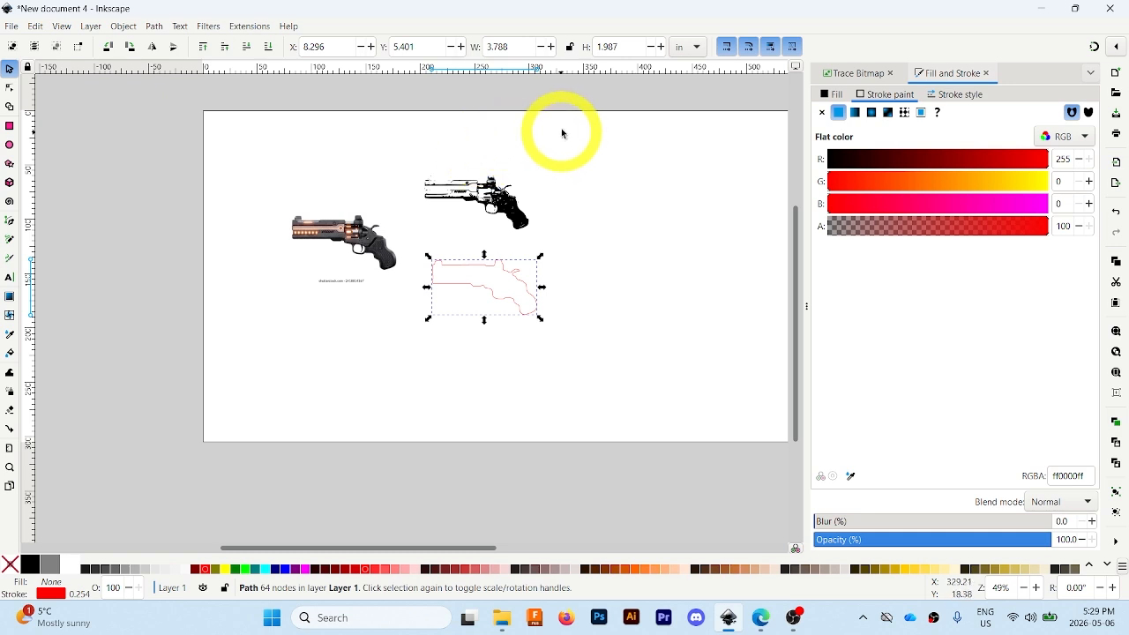
pyautogui.click(572, 54)
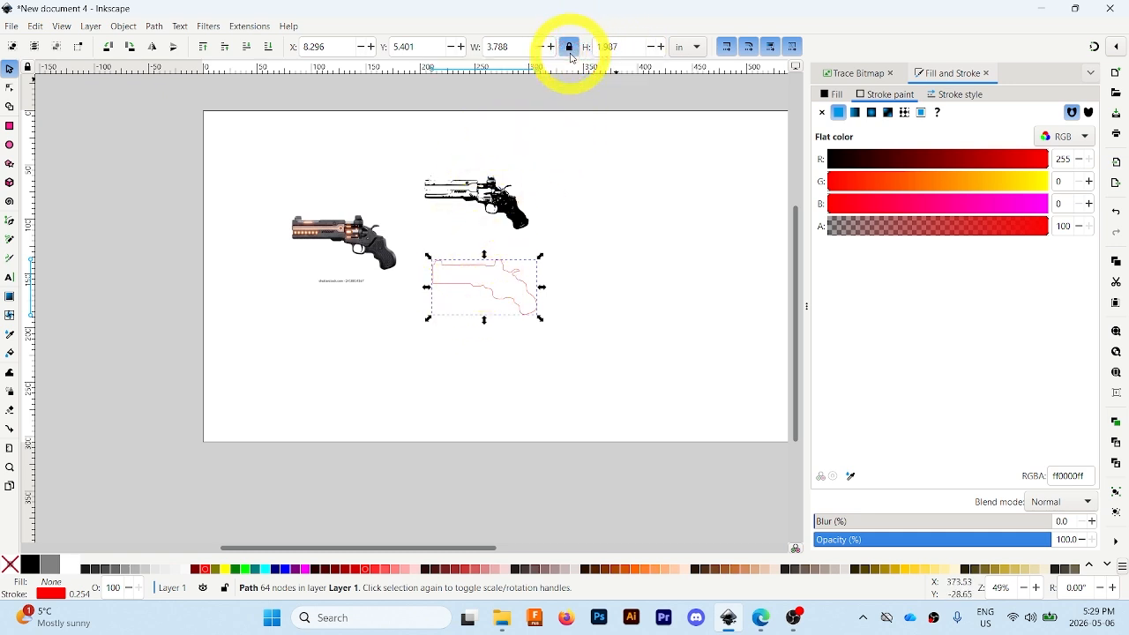
# - Scale the red outline proportionally to 12 in wide
pyautogui.doubleClick(495, 47)
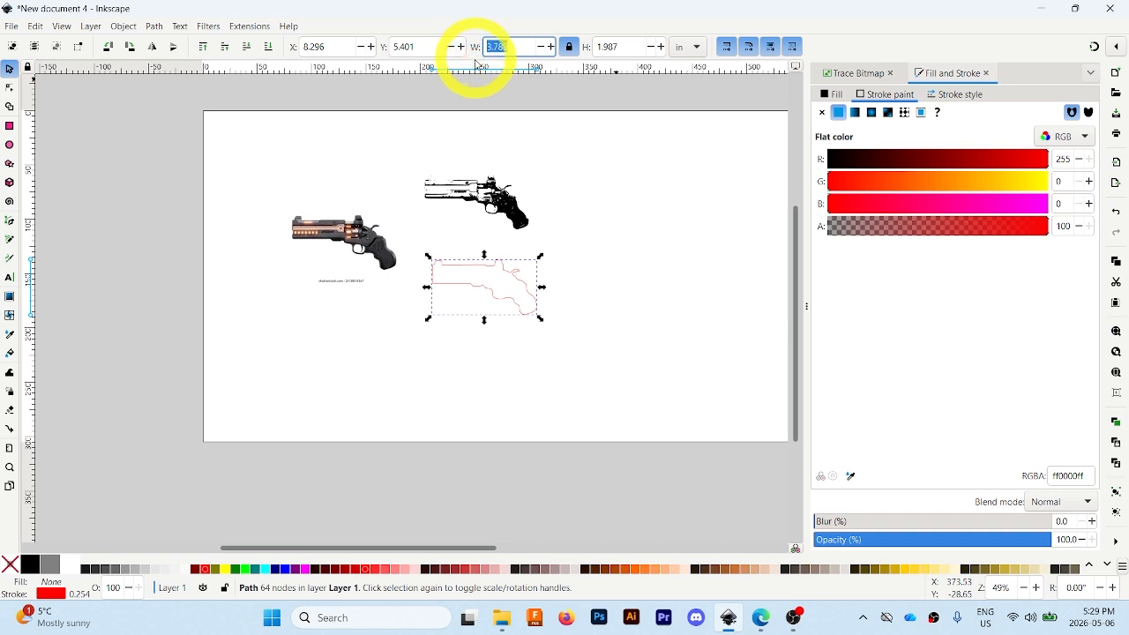
pyautogui.write('12')
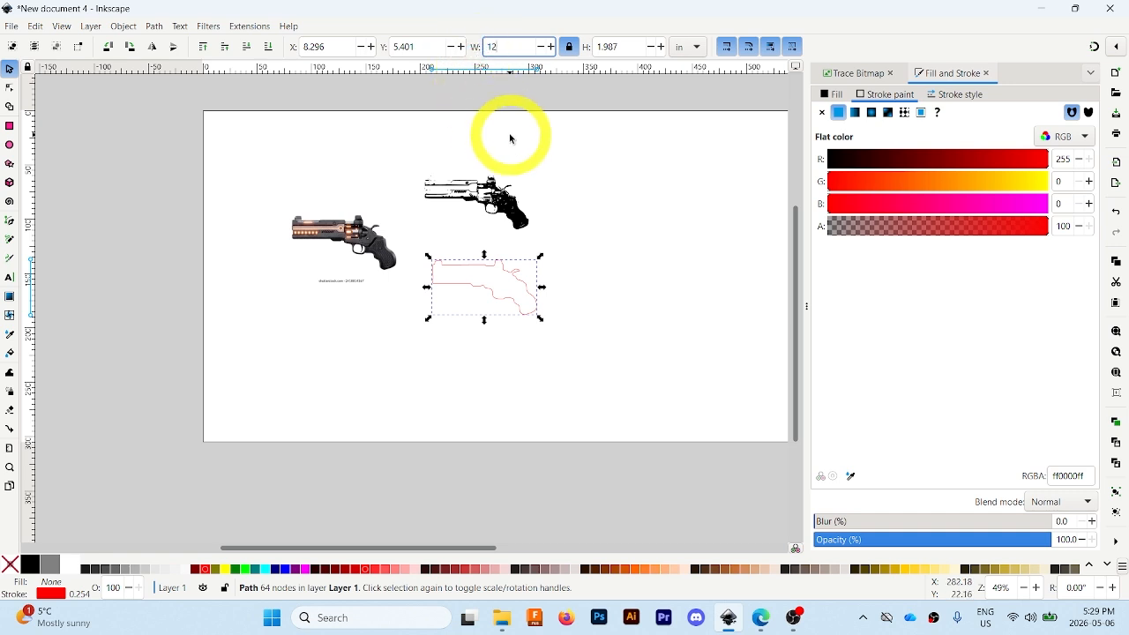
pyautogui.press('Return')
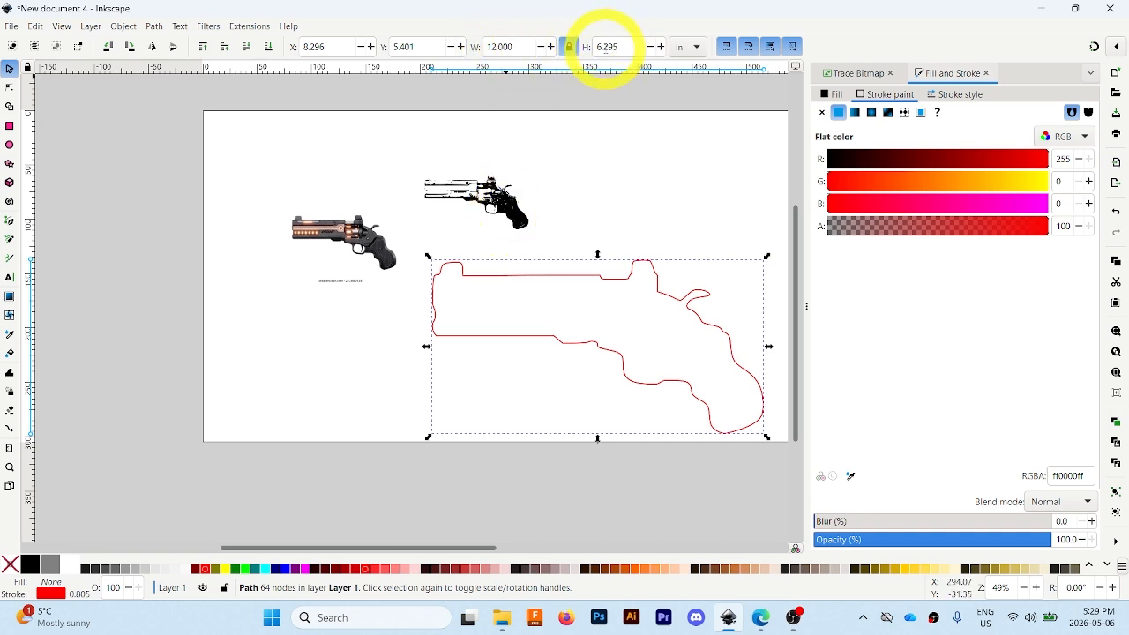
# - Scale the red outline proportionally to 6 in high and move it slightly left on the page
pyautogui.moveTo(619, 46); pyautogui.dragTo(608, 47)
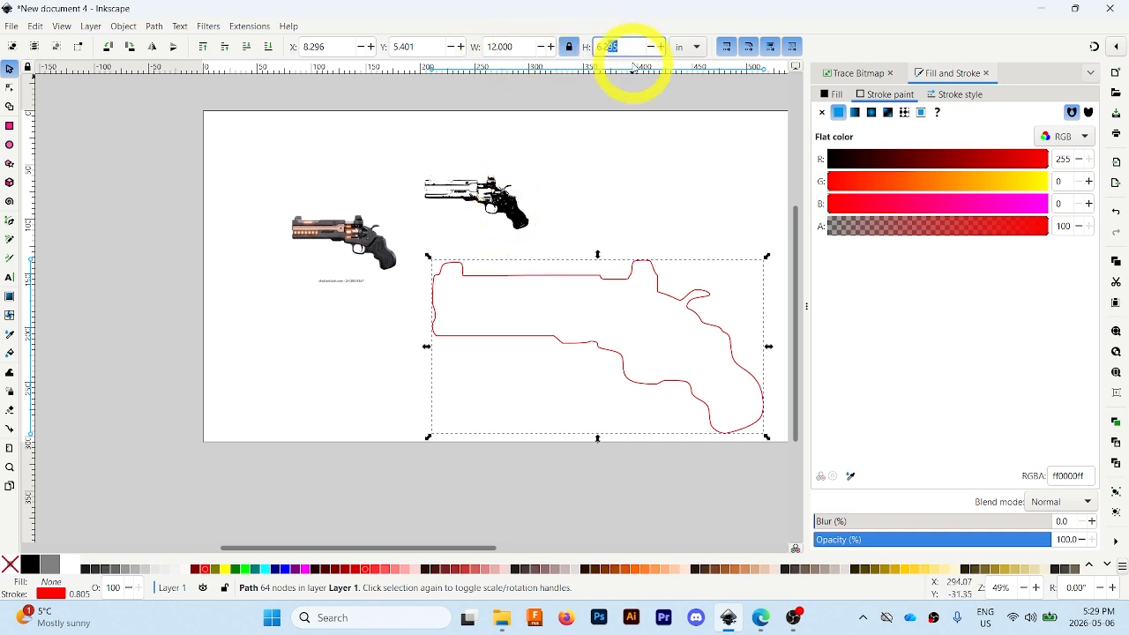
pyautogui.press('Return')
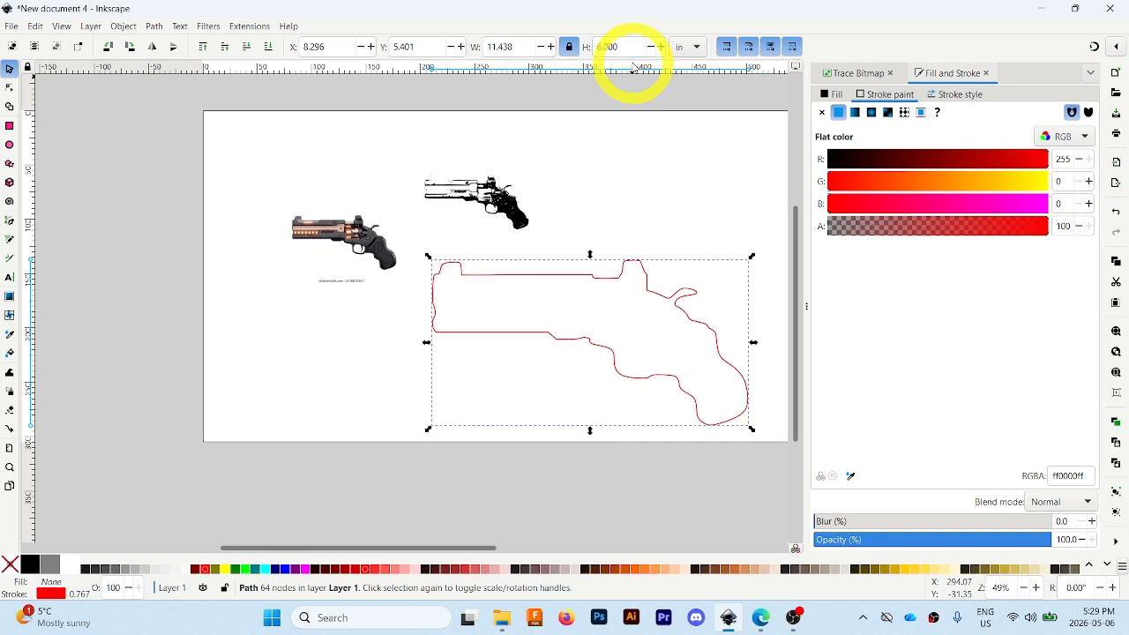
pyautogui.moveTo(572, 277); pyautogui.dragTo(552, 276)
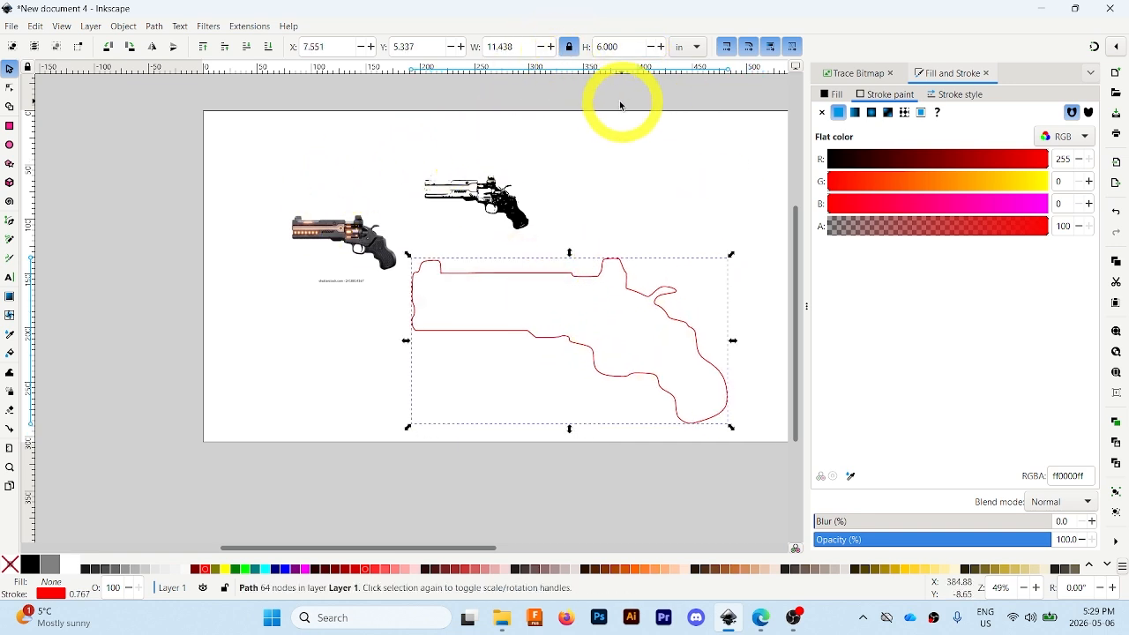
# - Scale the detailed black trace proportionally to 6 in high and place it over the red outline
pyautogui.click(507, 195)
pyautogui.click(622, 47)
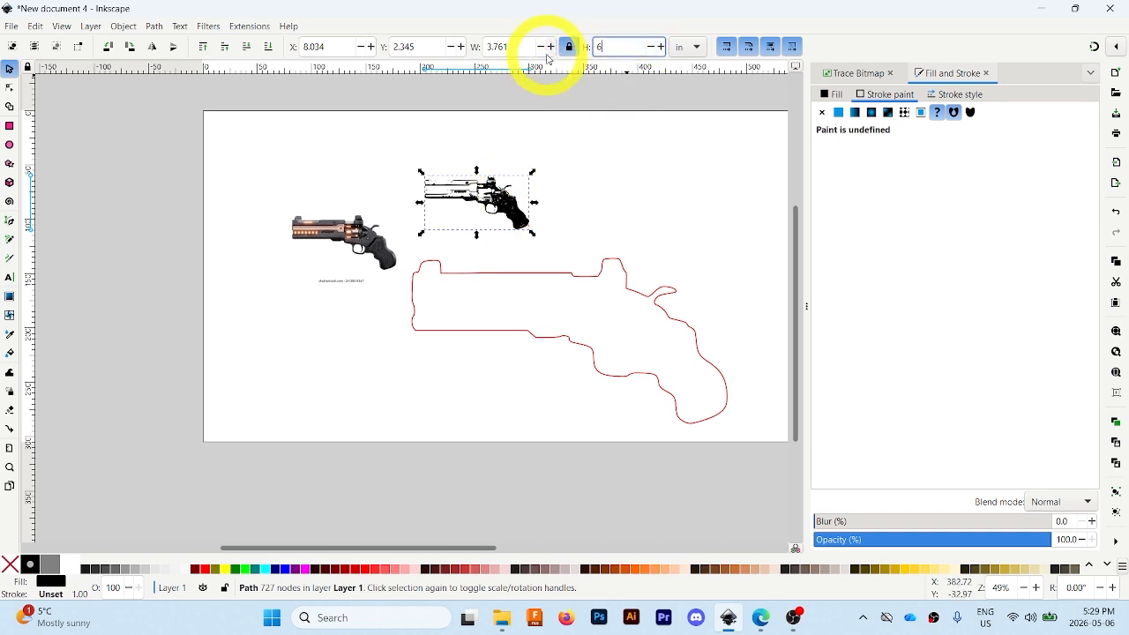
pyautogui.write('6')
pyautogui.press('Return')
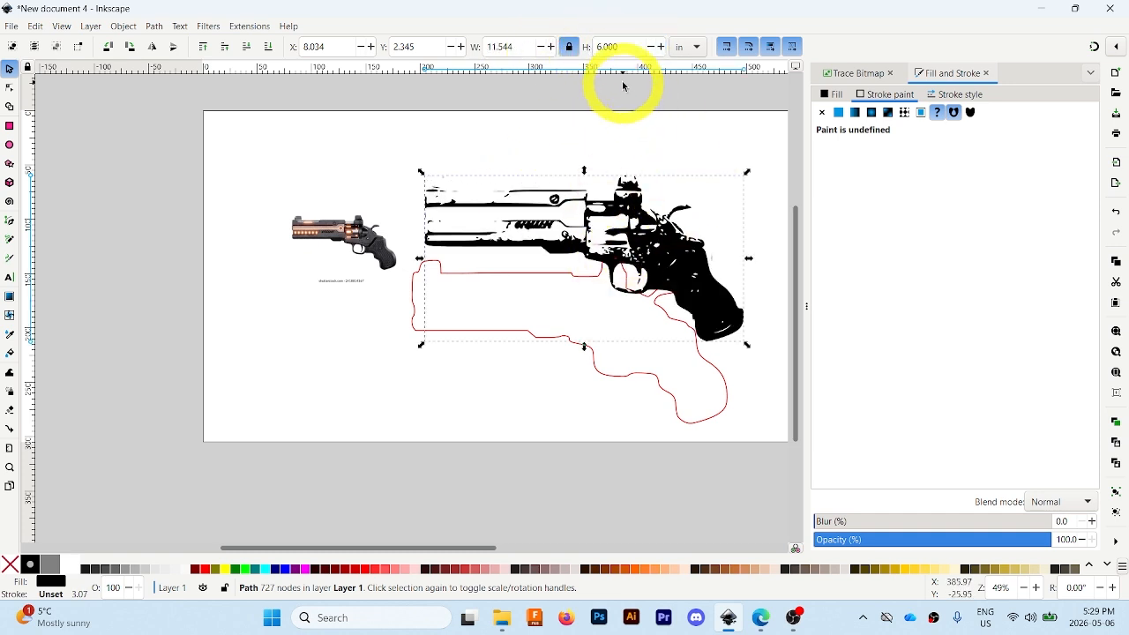
pyautogui.moveTo(645, 240)
pyautogui.mouseDown()
pyautogui.moveTo(655, 247)
pyautogui.moveTo(648, 317)
pyautogui.mouseUp()
# - Narrow the black trace from its muzzle end to about 11.3 in wide so it fits inside the outline
pyautogui.keyDown('ctrl'); pyautogui.scroll(2, 723, 330); pyautogui.keyUp('ctrl')
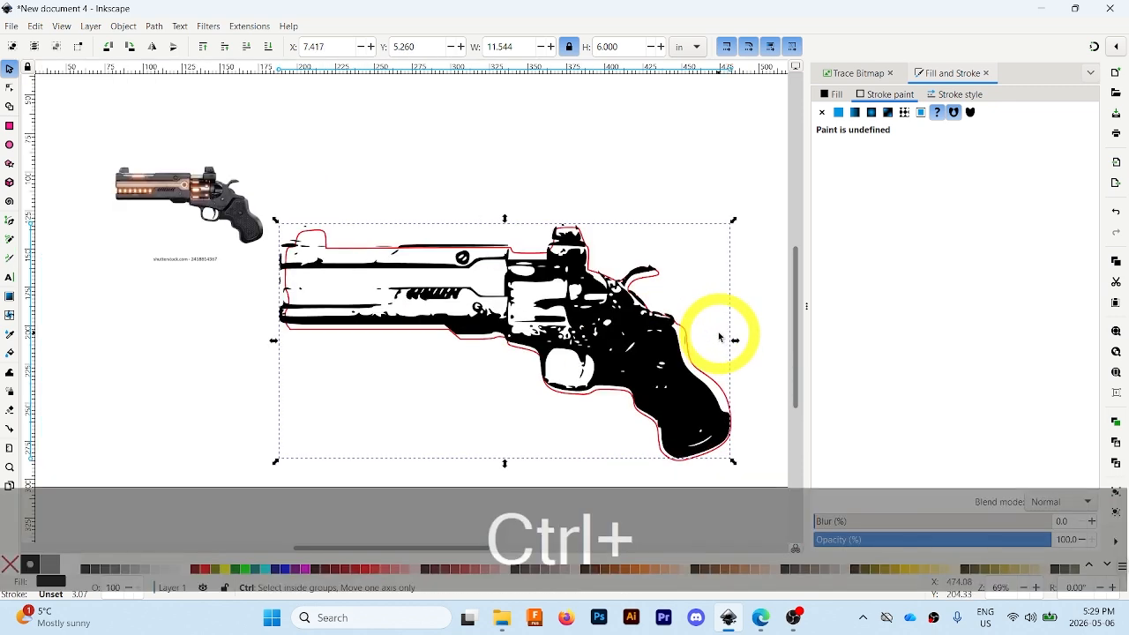
pyautogui.scroll(-1, 692, 304)
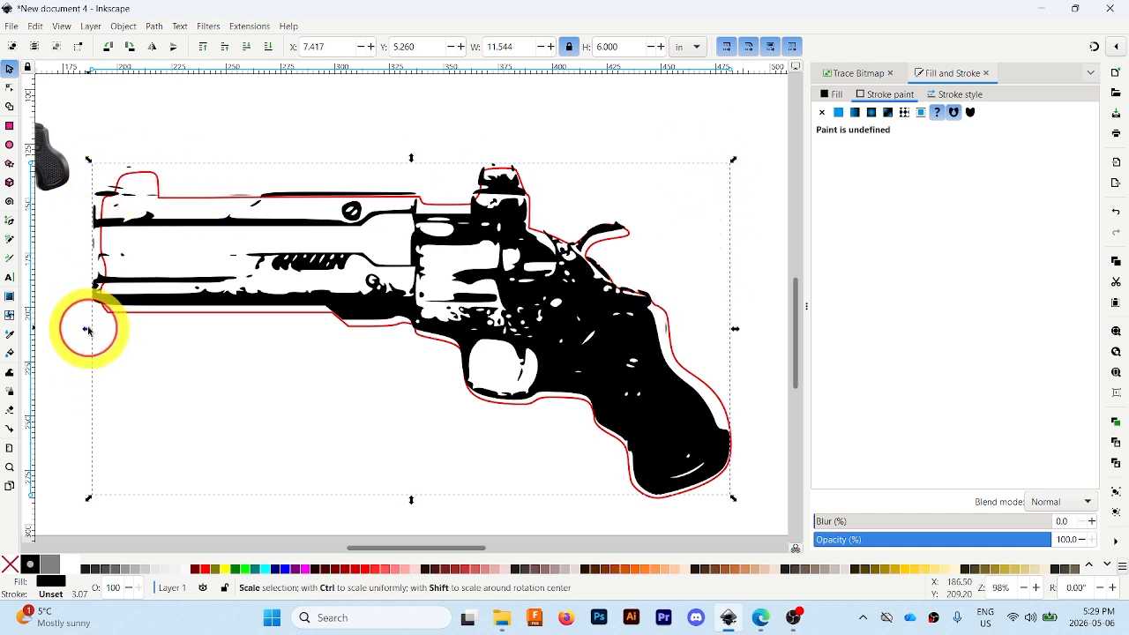
pyautogui.moveTo(88, 329); pyautogui.dragTo(101, 328)
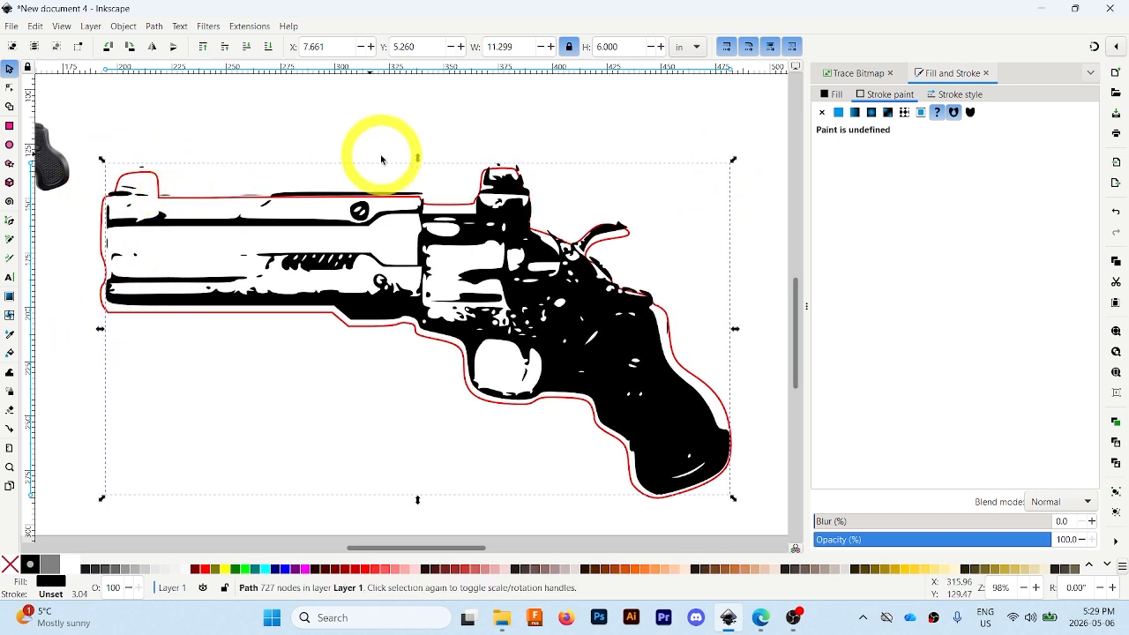
# - Nudge the black trace down and slightly left to align it with the red outline
pyautogui.click(443, 289)
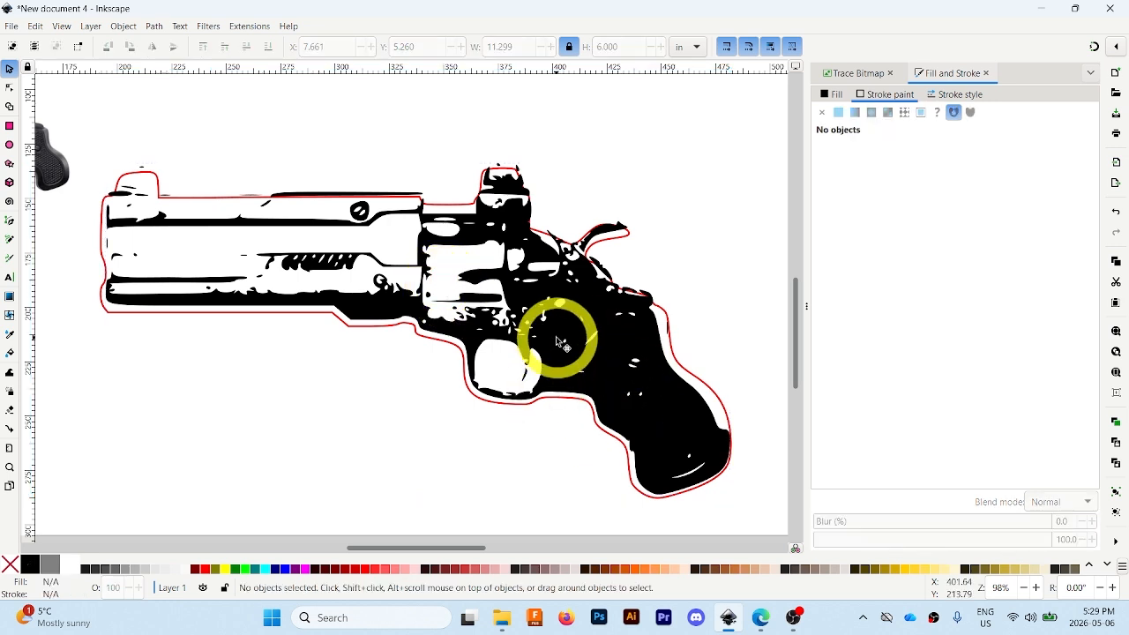
pyautogui.click(612, 372)
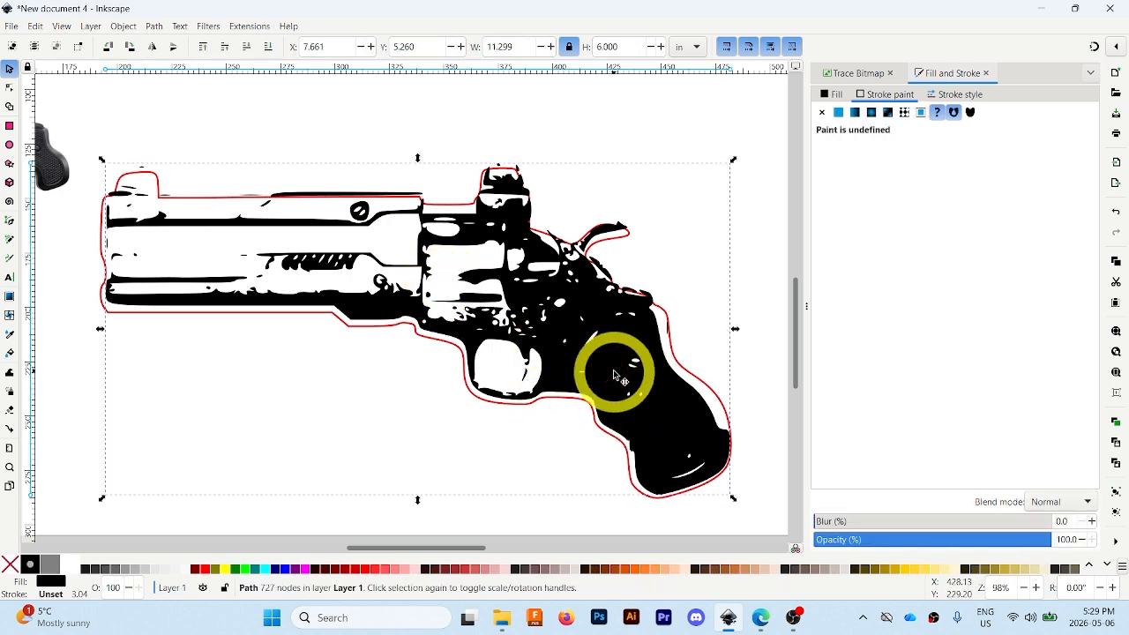
pyautogui.press('Down')
pyautogui.press('Down')
pyautogui.press('Down')
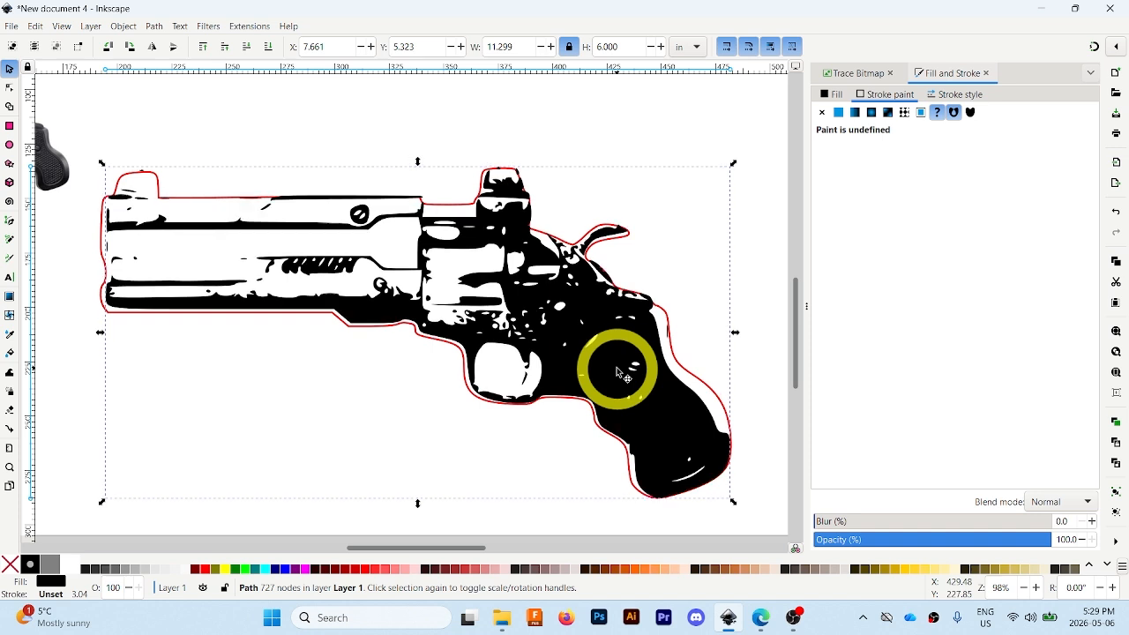
pyautogui.press('Left')
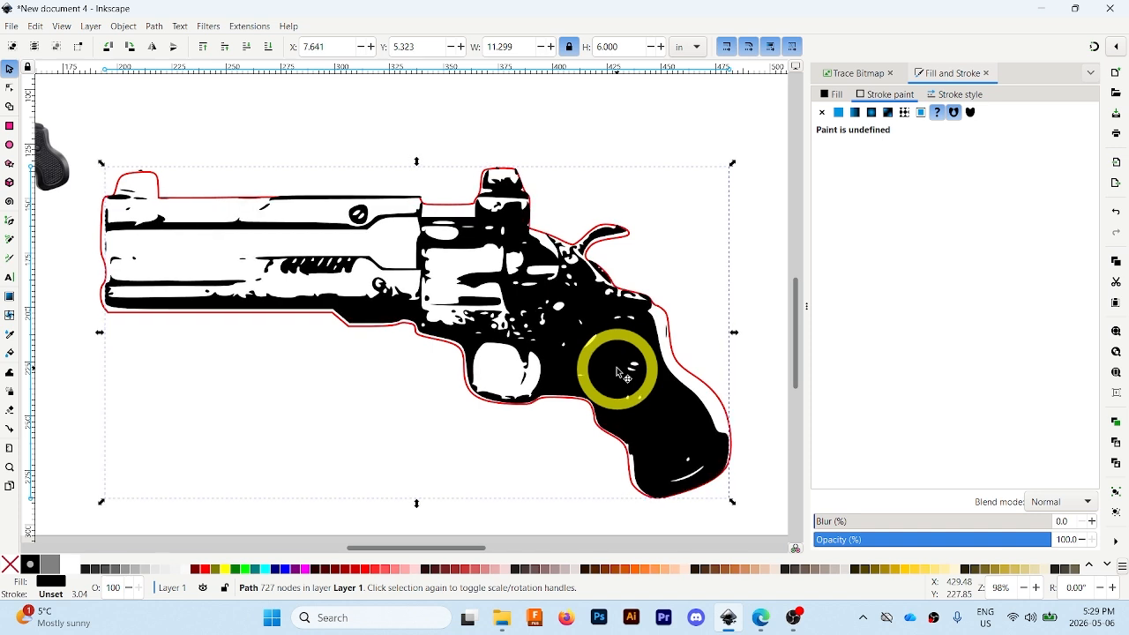
pyautogui.press('Down')
pyautogui.press('Down')
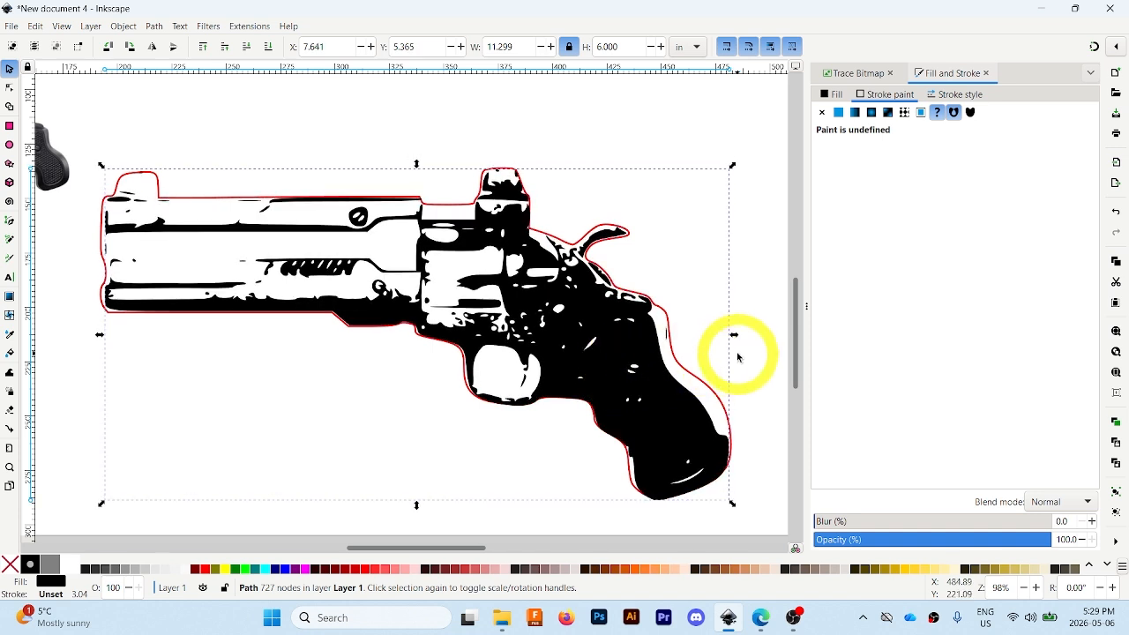
pyautogui.moveTo(734, 336); pyautogui.dragTo(734, 336)
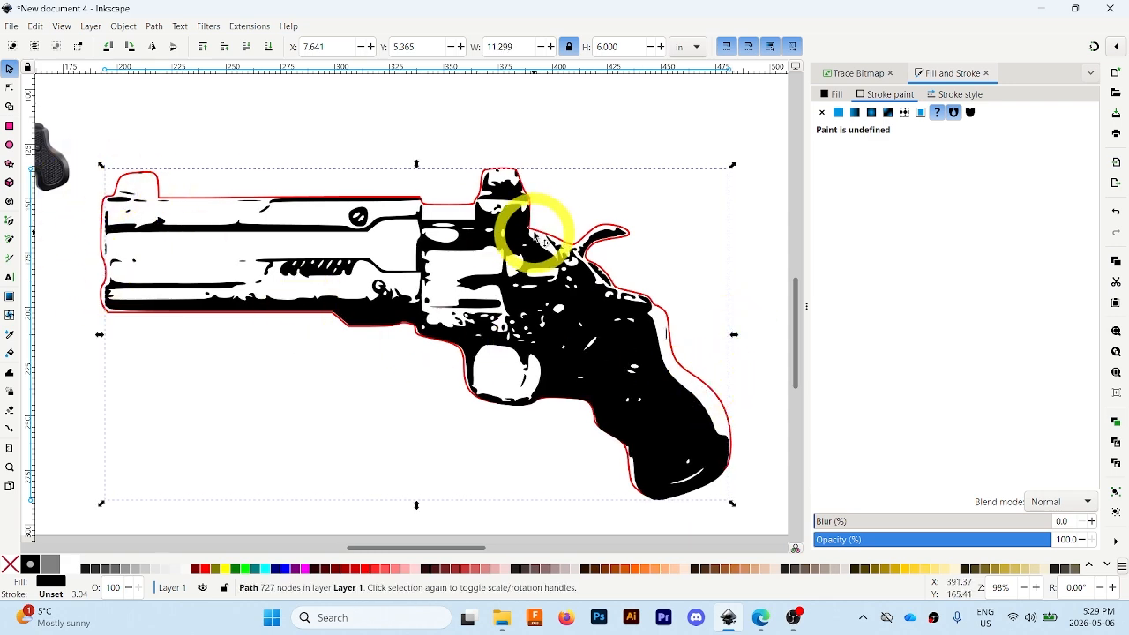
# - Delete the original revolver photo with the watermark text
pyautogui.click(198, 137)
pyautogui.keyDown('ctrl'); pyautogui.scroll(-3, 264, 144); pyautogui.keyUp('ctrl')
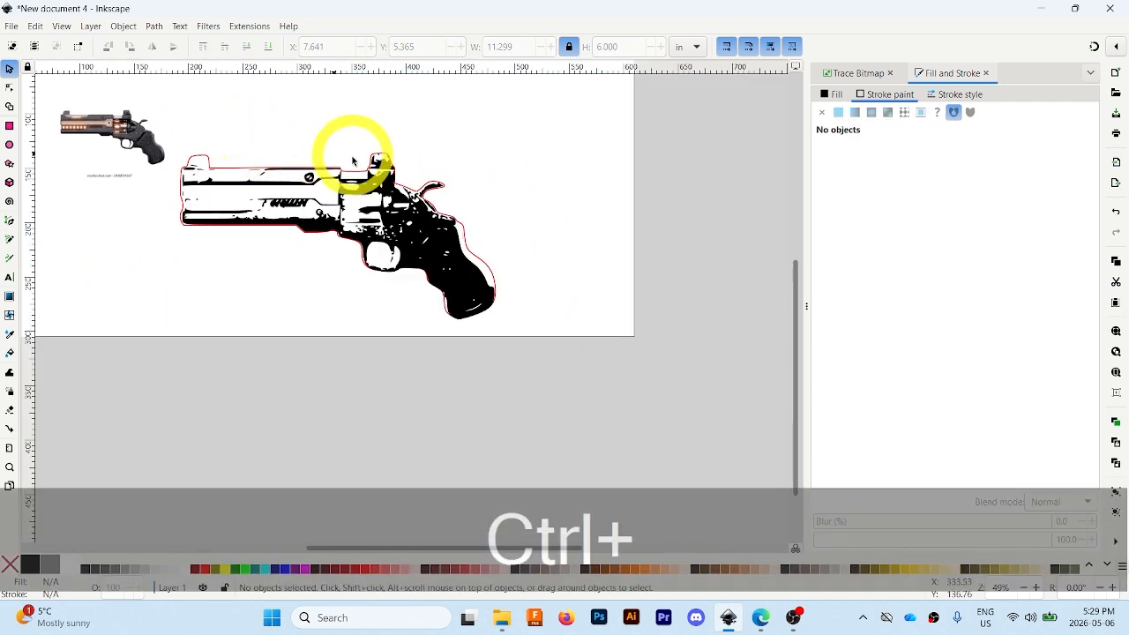
pyautogui.scroll(-2, 500, 300)
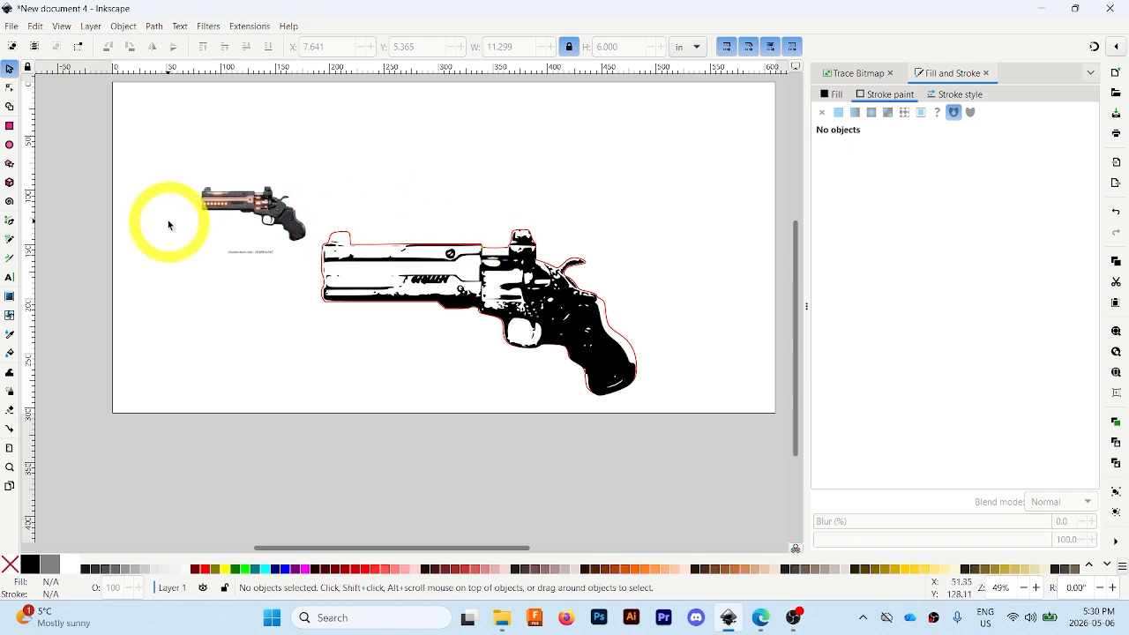
pyautogui.click(235, 215)
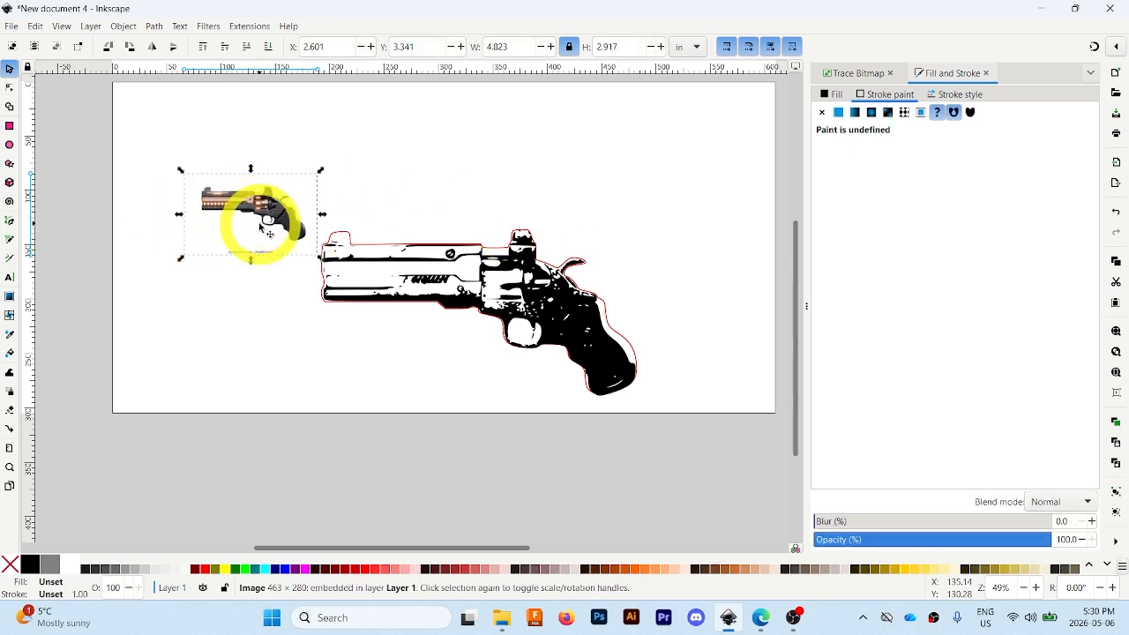
pyautogui.press('Delete')
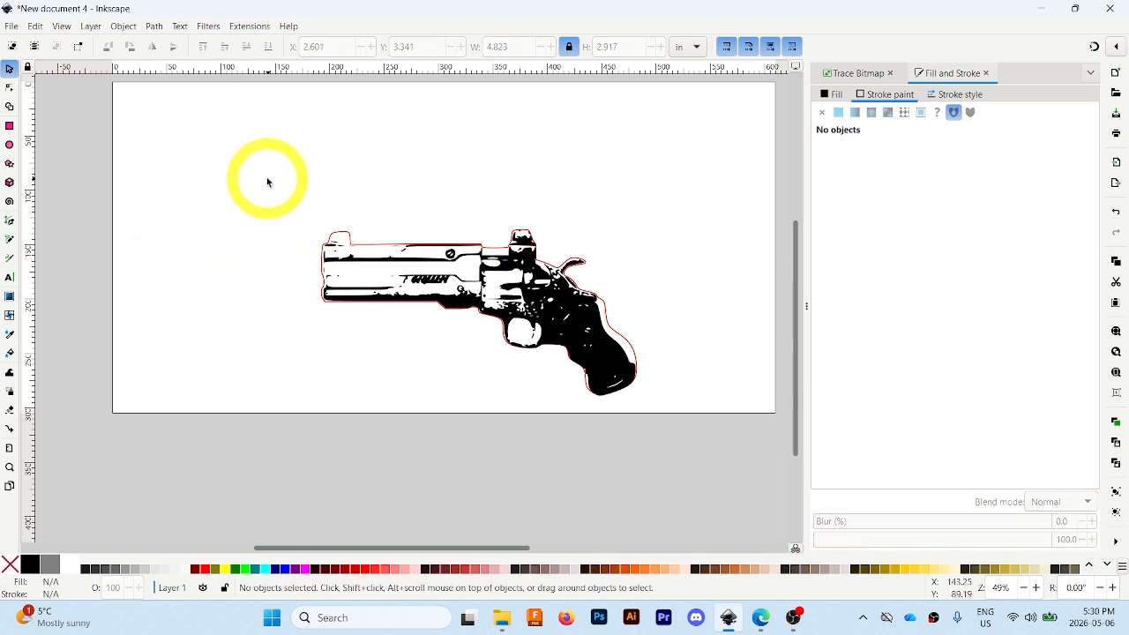
# - Select the trace and outline together and move them to the page's upper-left corner, at about X 0.27 in, Y 0.49 in
pyautogui.moveTo(266, 176); pyautogui.dragTo(708, 472)
pyautogui.moveTo(582, 181); pyautogui.dragTo(644, 230)
pyautogui.moveTo(613, 344); pyautogui.dragTo(409, 208)
pyautogui.click(593, 216)
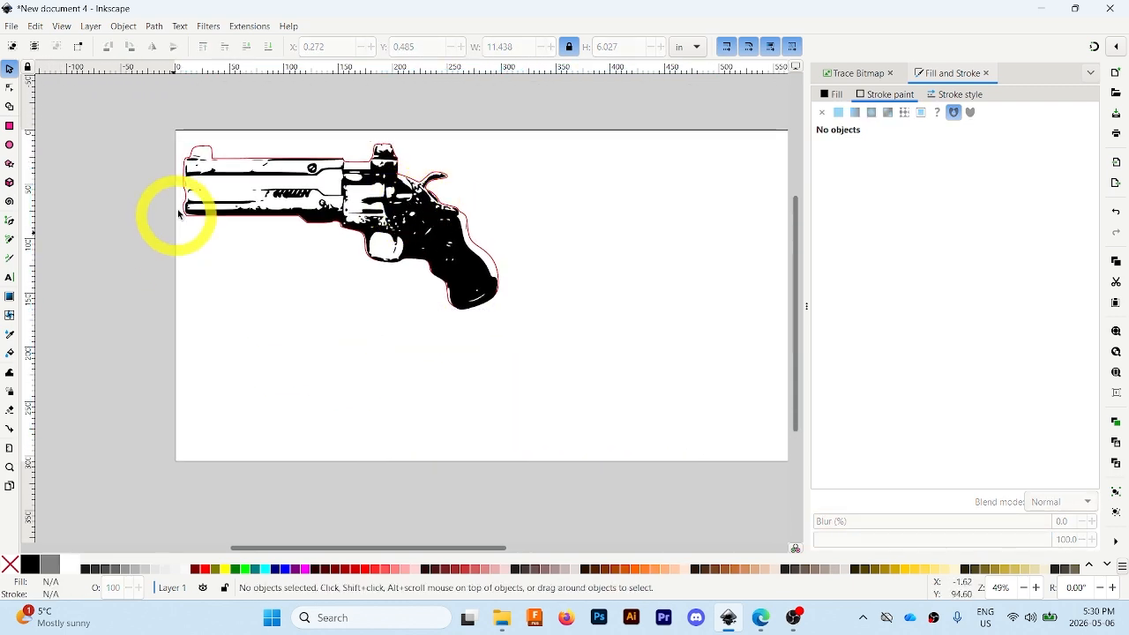
# - Draw a red-outlined circle about 1.24 in across in the empty area below the revolver's barrel
pyautogui.scroll(1, 270, 238)
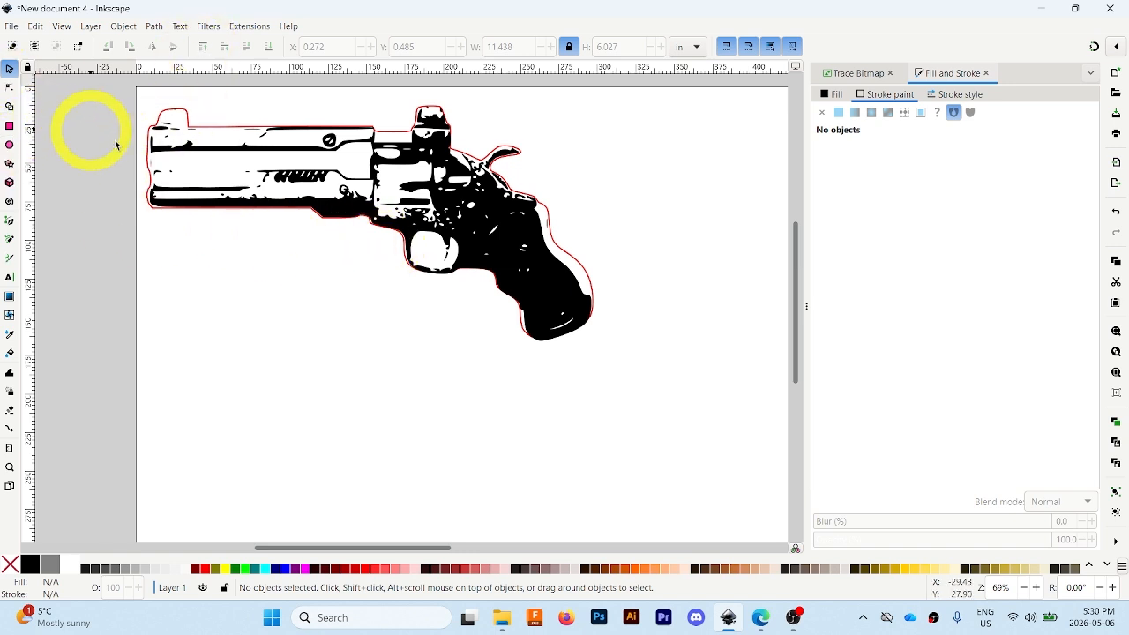
pyautogui.click(11, 146)
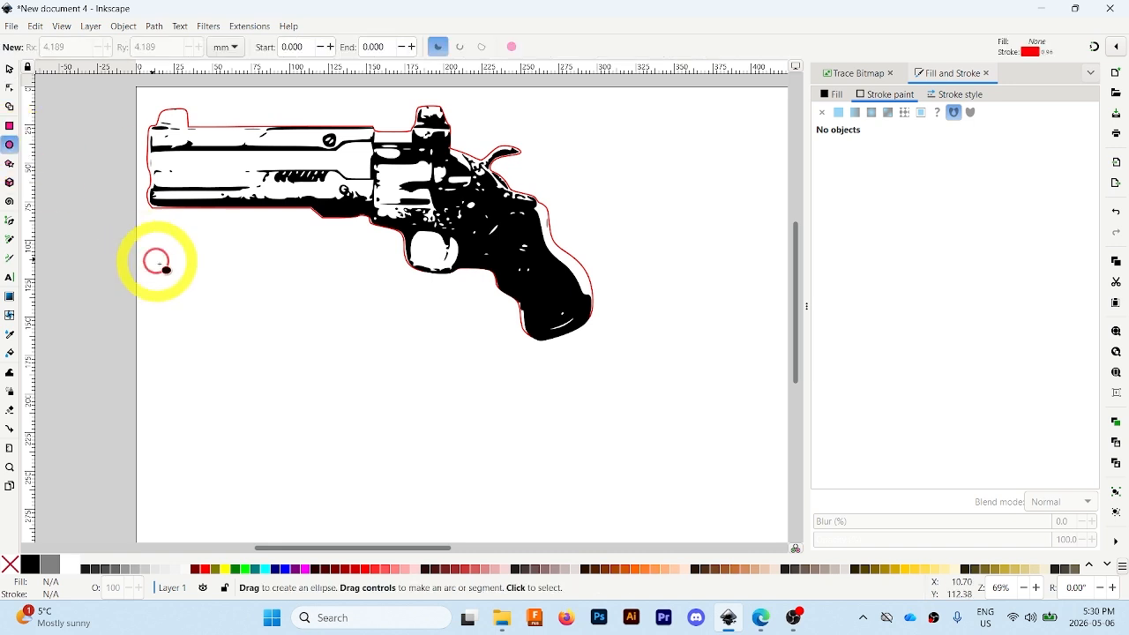
pyautogui.moveTo(214, 275)
pyautogui.mouseDown()
pyautogui.moveTo(284, 337)
pyautogui.moveTo(271, 322)
pyautogui.mouseUp()
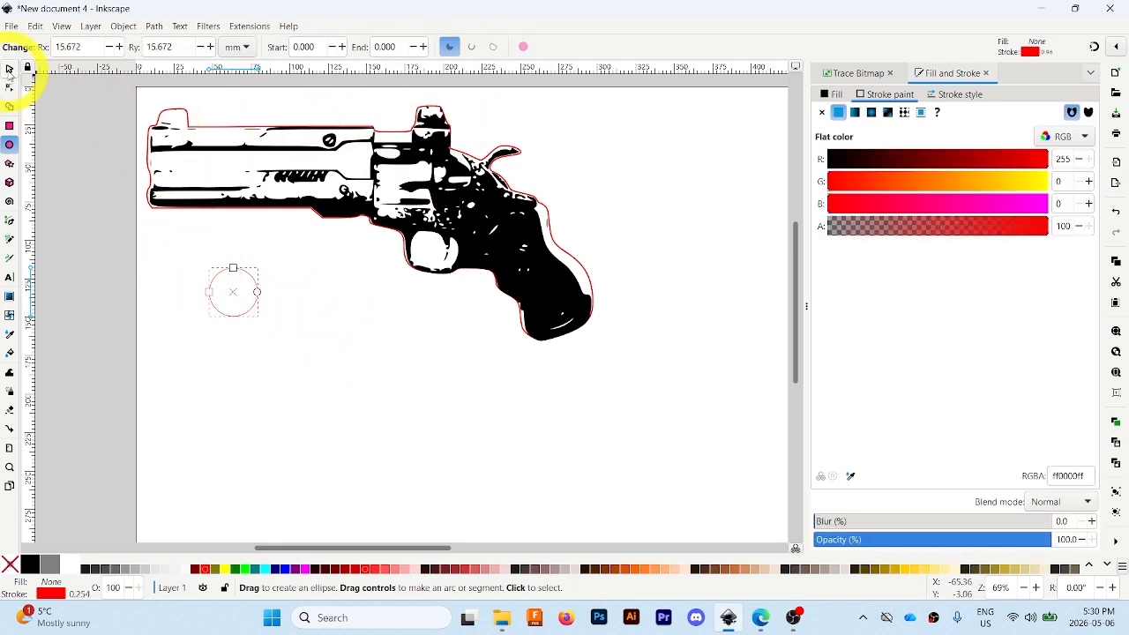
pyautogui.click(8, 70)
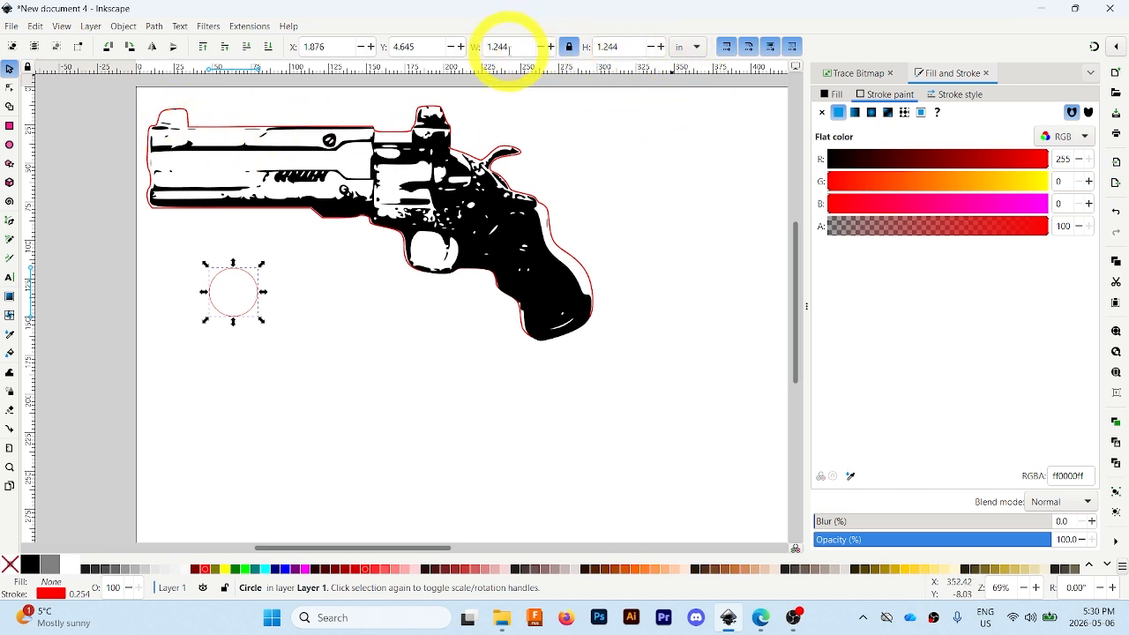
# - Unlock the circle's width-to-height ratio and set only its width to 2 in
pyautogui.moveTo(511, 47); pyautogui.dragTo(483, 47)
pyautogui.moveTo(623, 47); pyautogui.dragTo(589, 47)
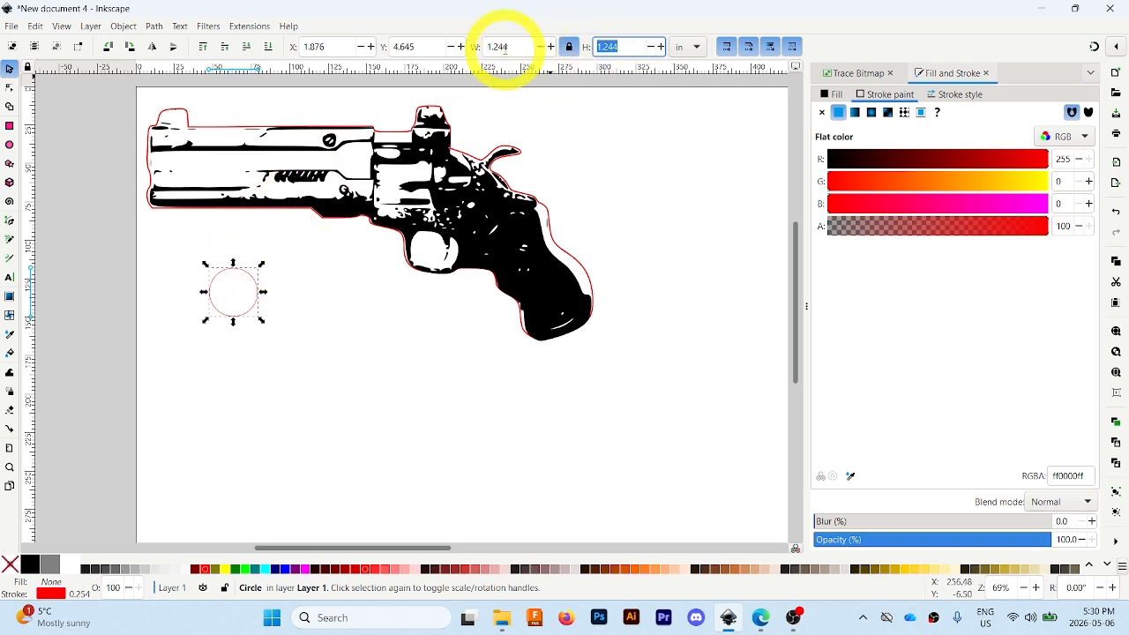
pyautogui.moveTo(488, 48); pyautogui.dragTo(517, 46)
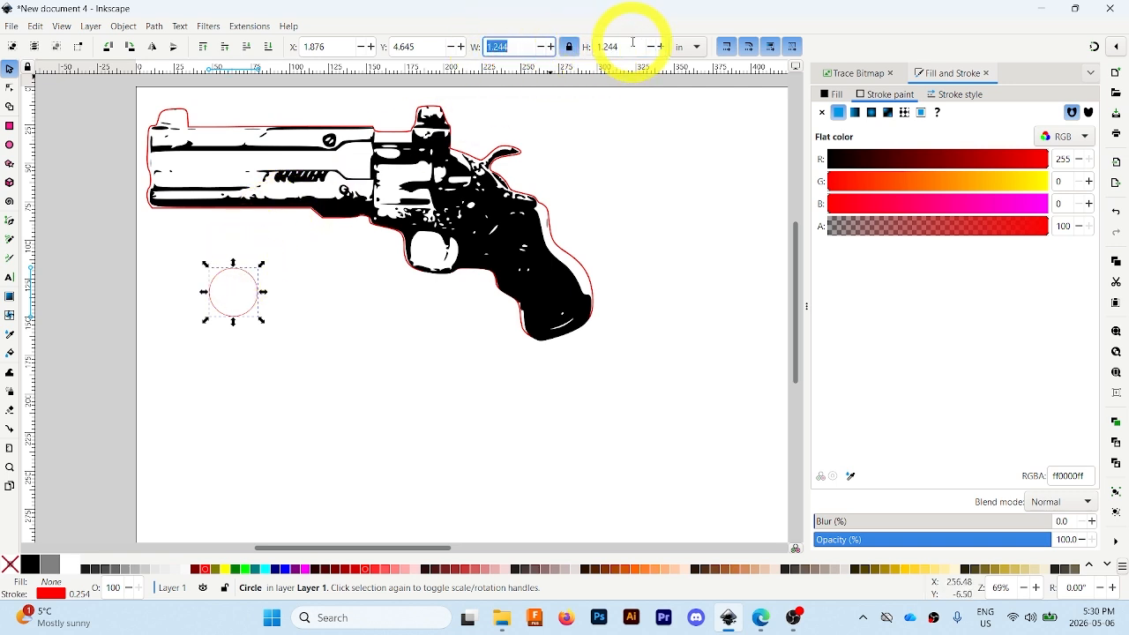
pyautogui.moveTo(622, 46); pyautogui.dragTo(463, 62)
pyautogui.click(570, 47)
pyautogui.write('2')
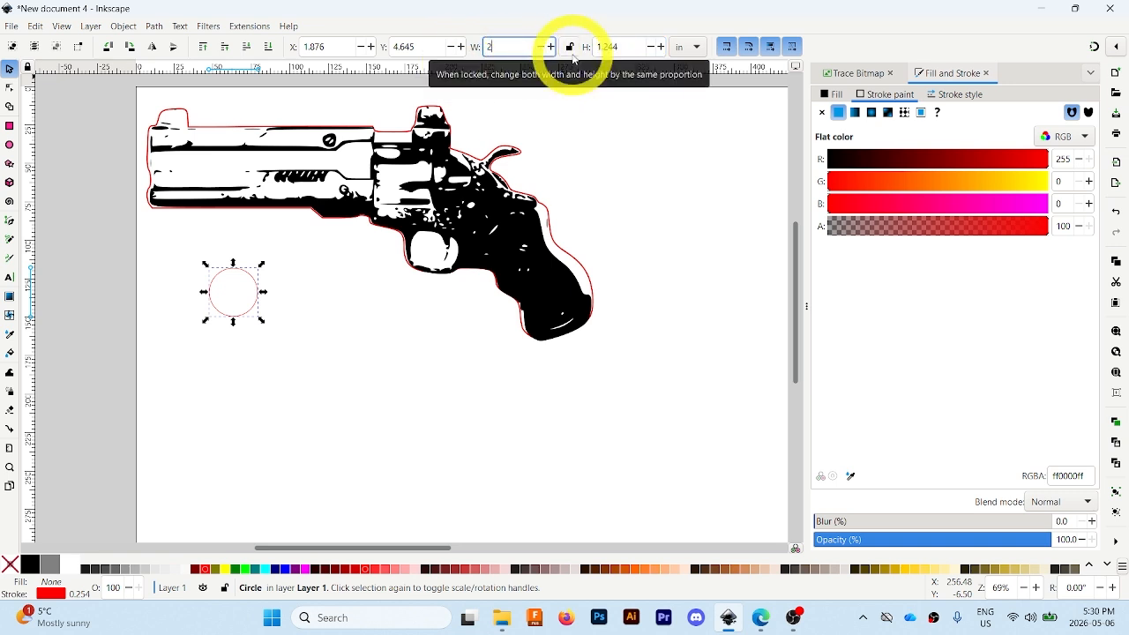
pyautogui.press('Return')
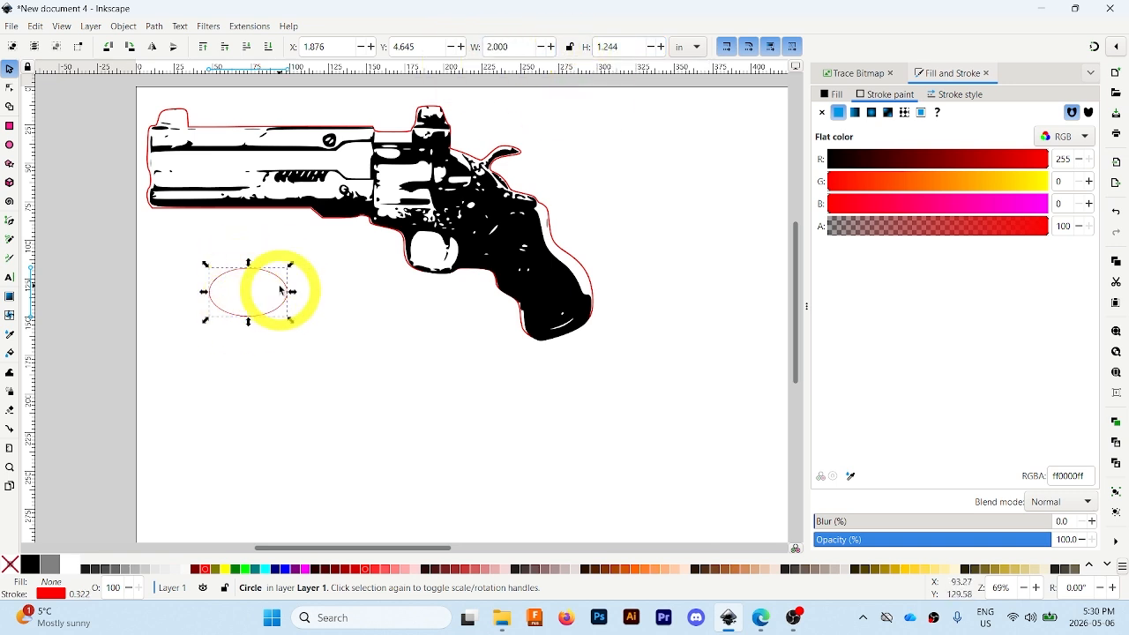
# - Lock the ellipse's width-to-height ratio again and scale it to 1.24 in wide
pyautogui.click(570, 47)
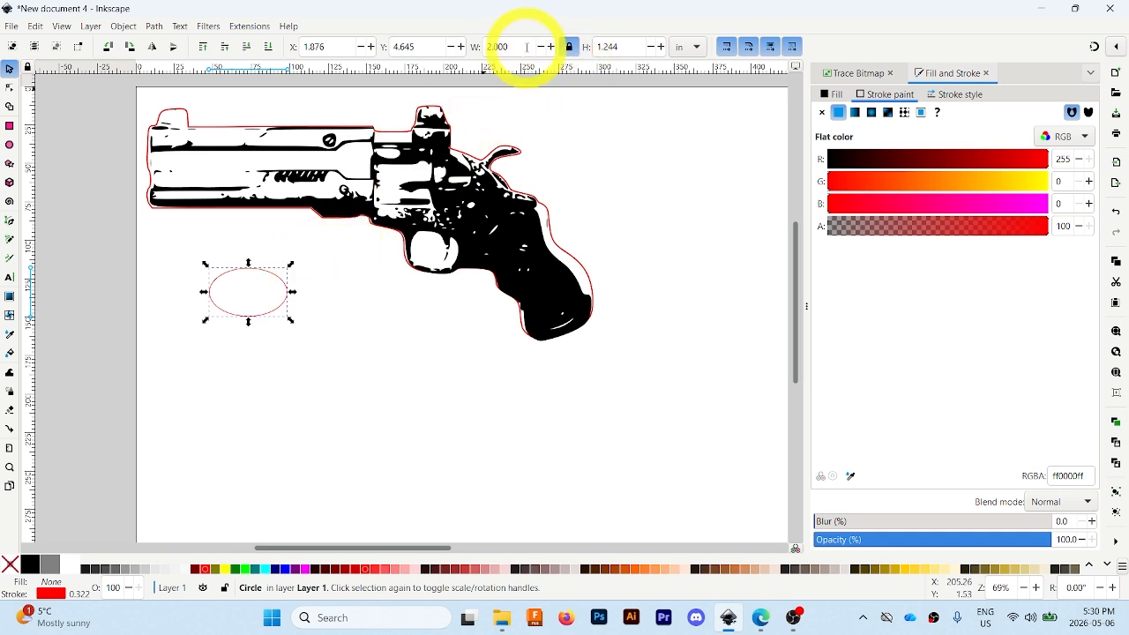
pyautogui.moveTo(519, 45); pyautogui.dragTo(470, 50)
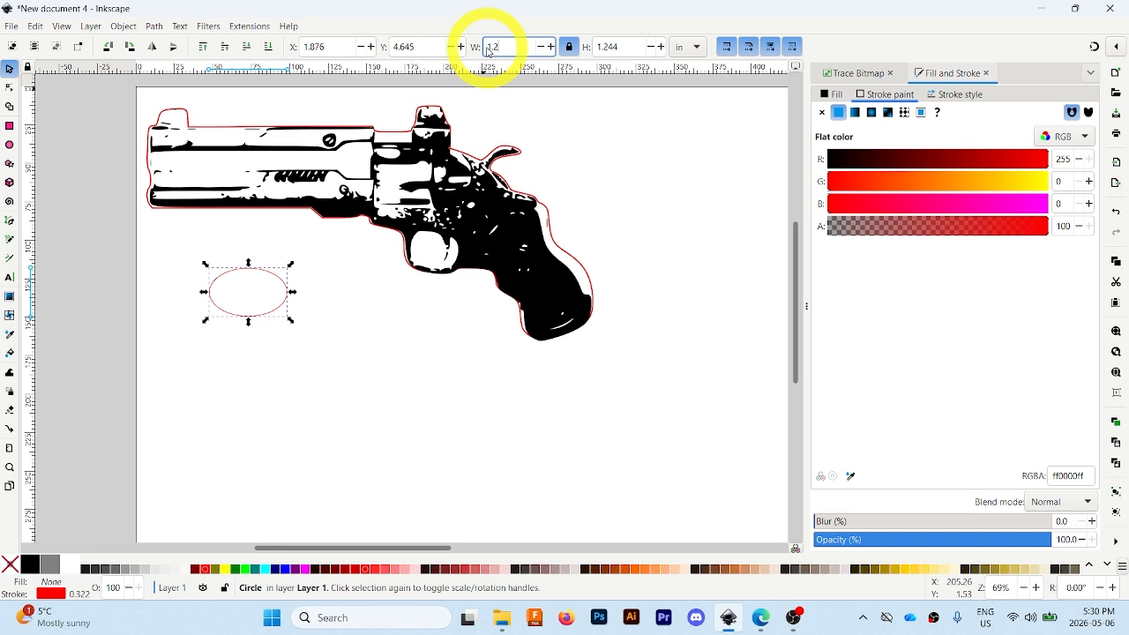
pyautogui.press('Return')
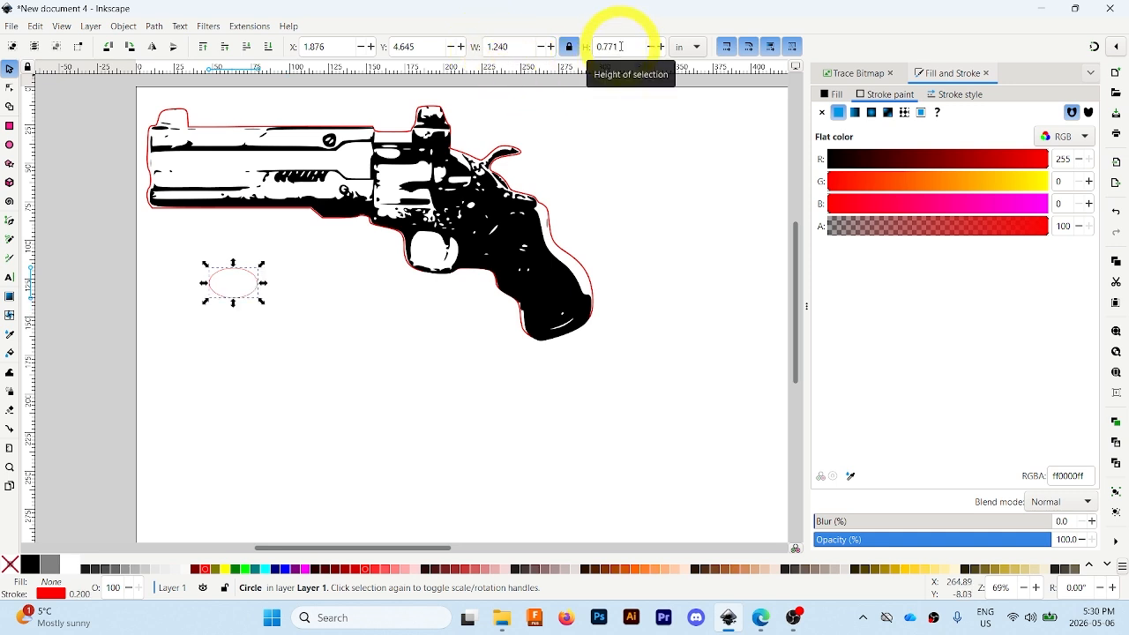
# - Unlock the ellipse's width-to-height ratio and make it a 0.125 in wide by 0.125 in high circle
pyautogui.click(569, 47)
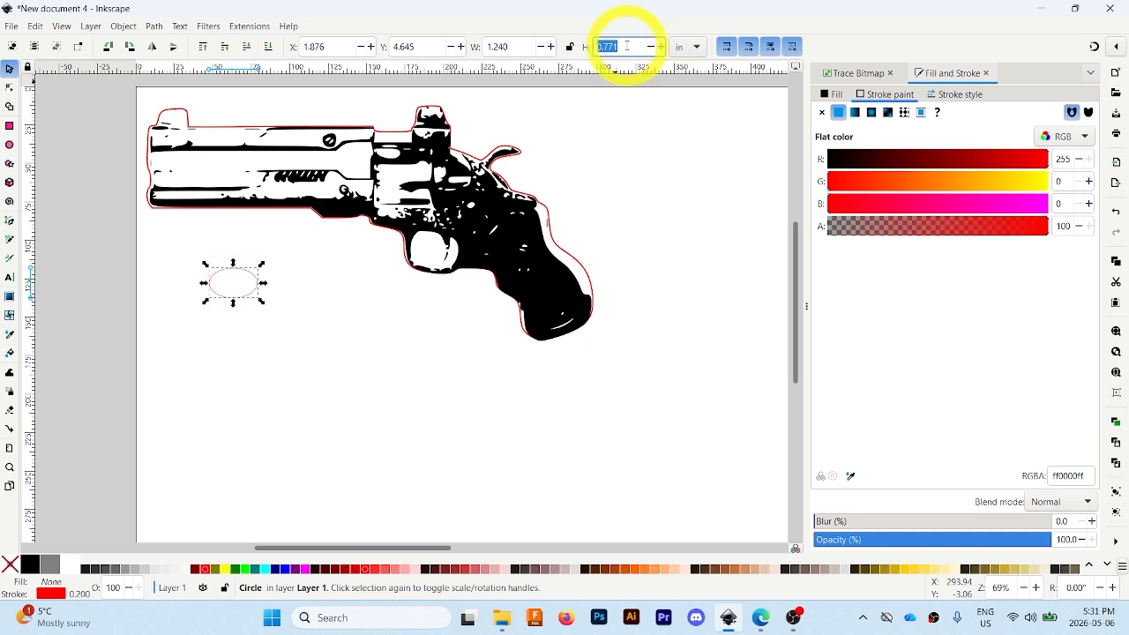
pyautogui.click(529, 44)
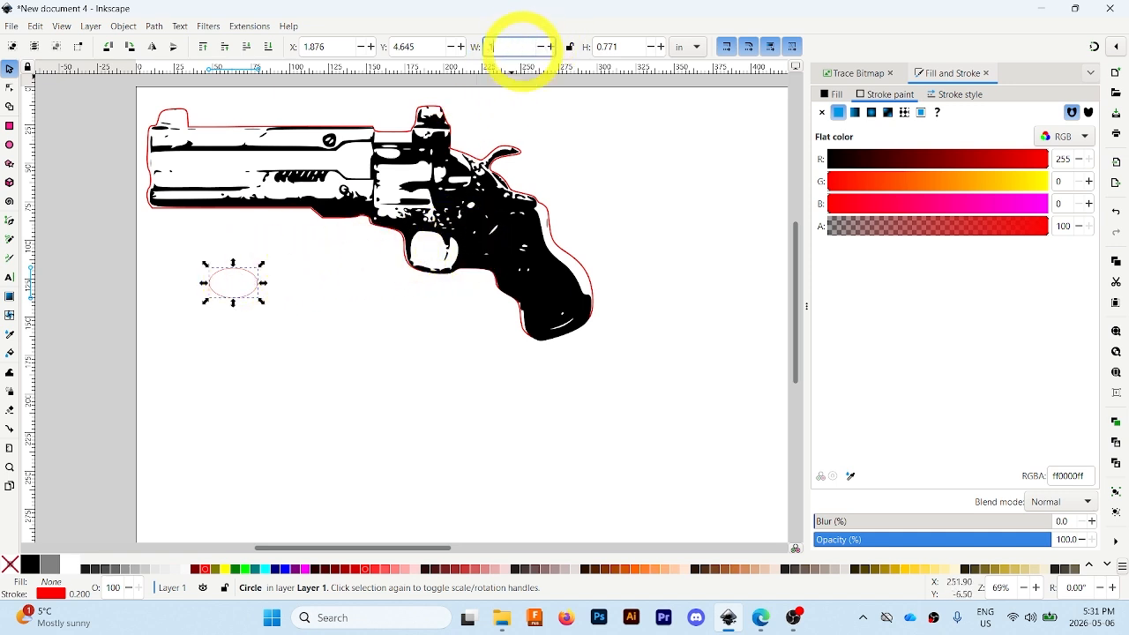
pyautogui.press('Return')
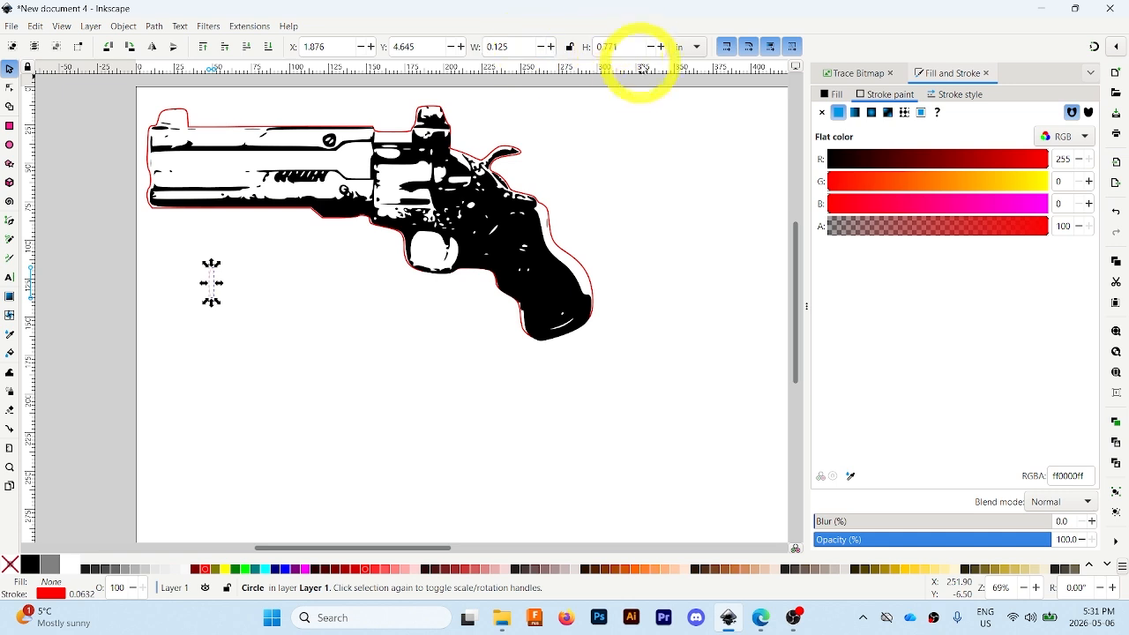
pyautogui.moveTo(636, 50); pyautogui.dragTo(513, 43)
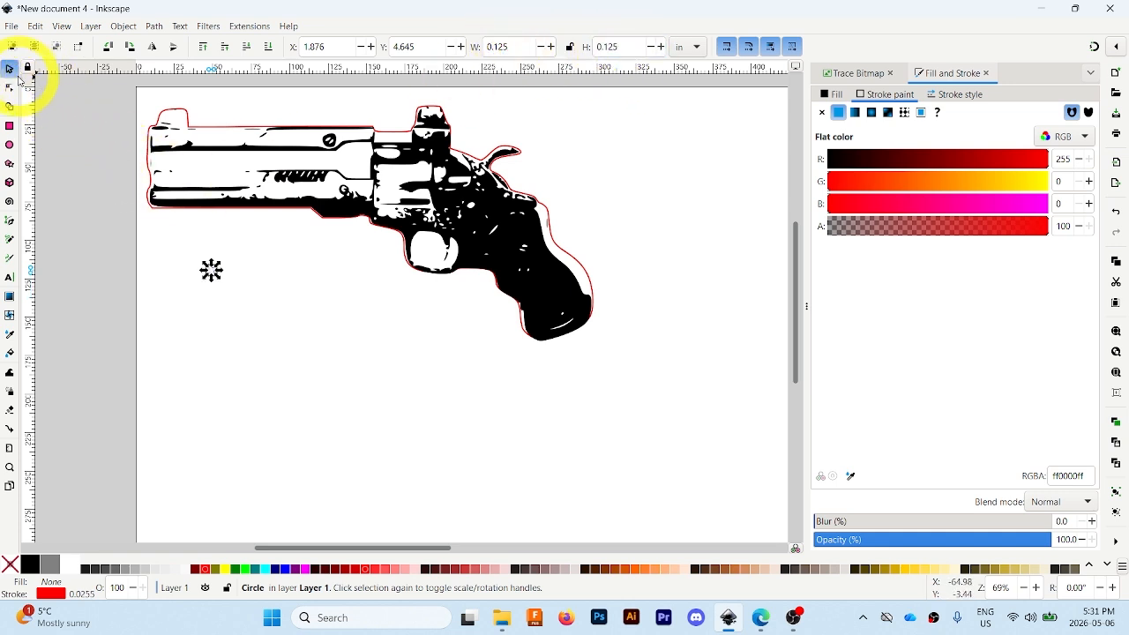
# - Switch the small circle's stroke width unit to inches and set the width to 0.01 in
pyautogui.click(259, 294)
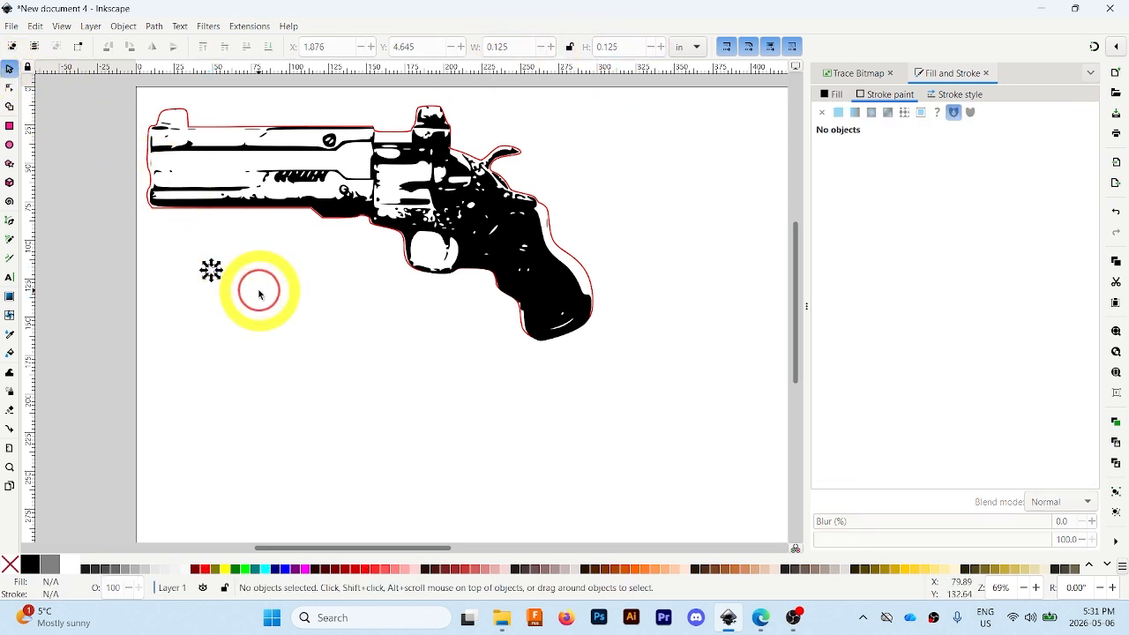
pyautogui.click(210, 272)
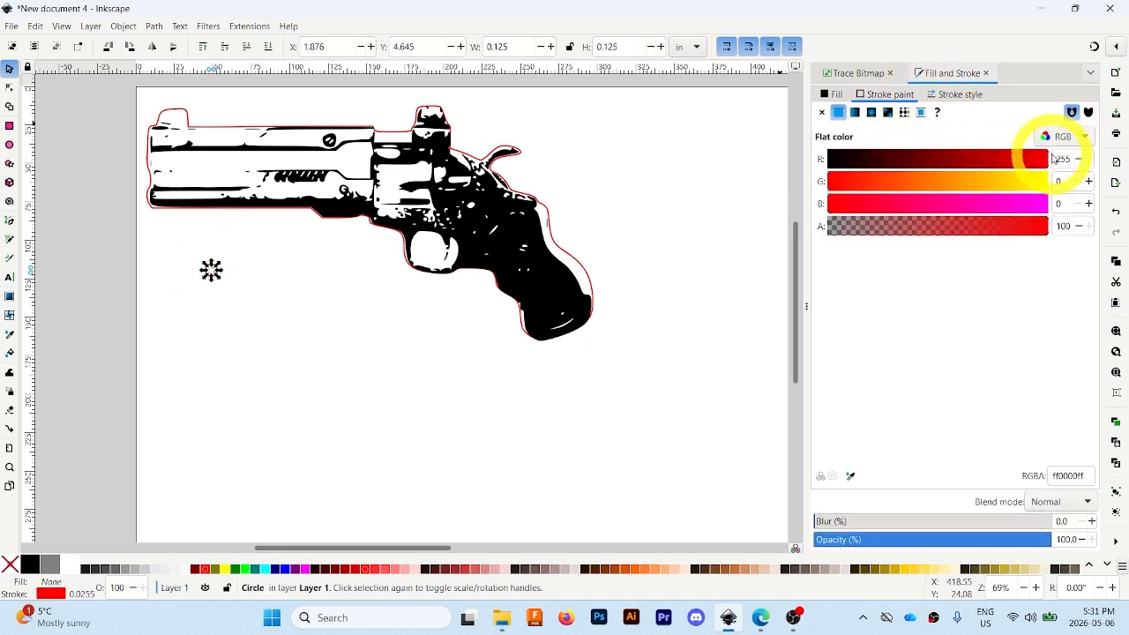
pyautogui.click(963, 99)
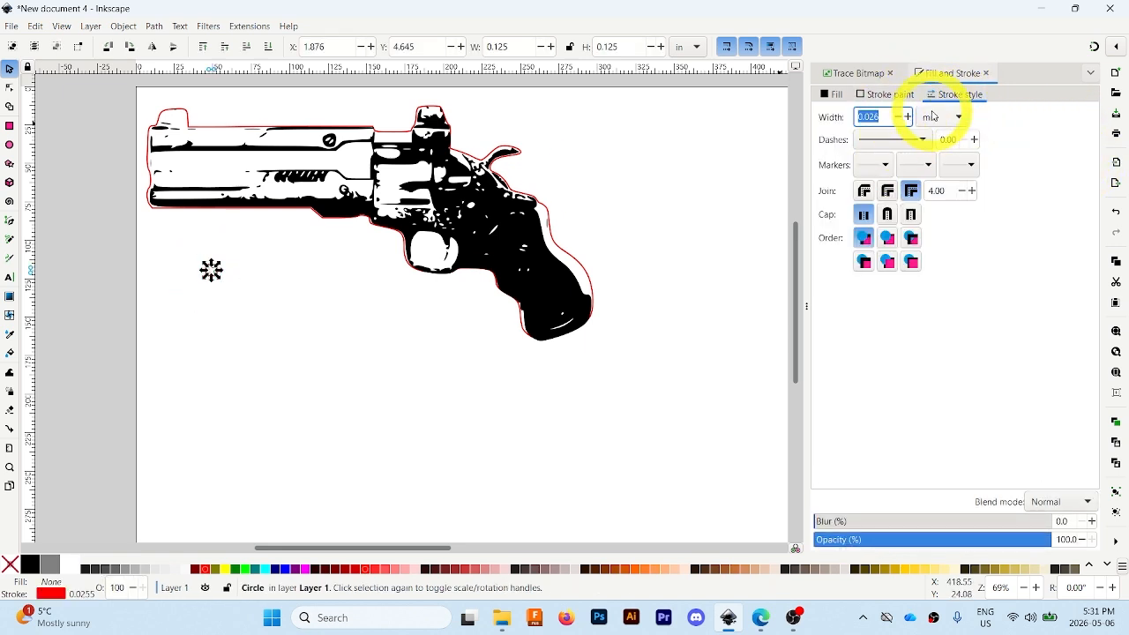
pyautogui.click(927, 73)
pyautogui.click(953, 116)
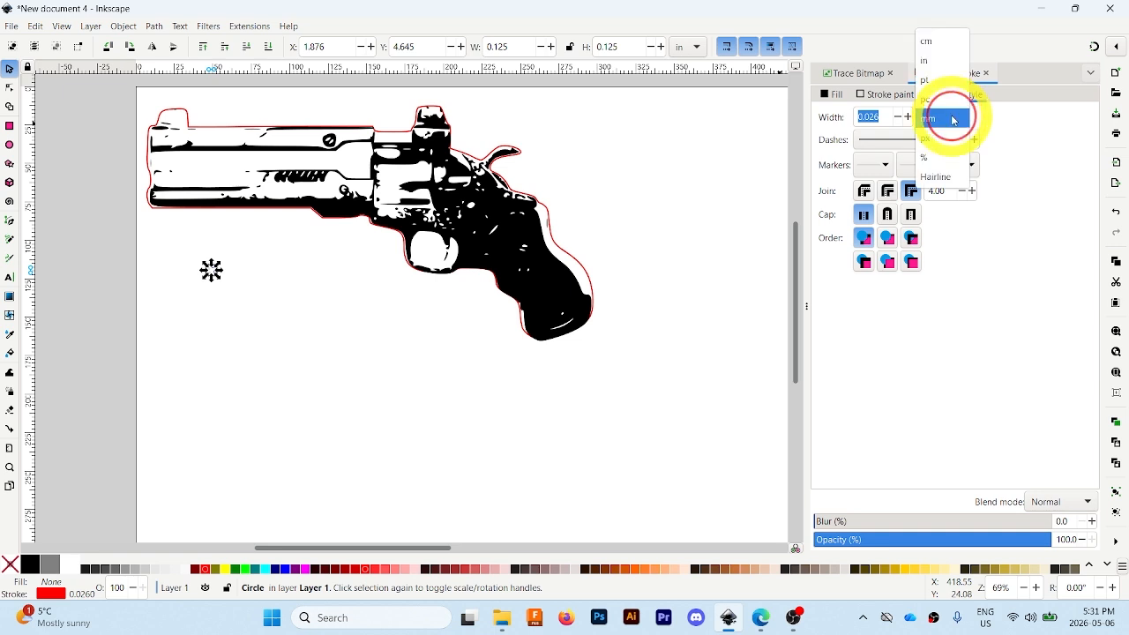
pyautogui.click(941, 63)
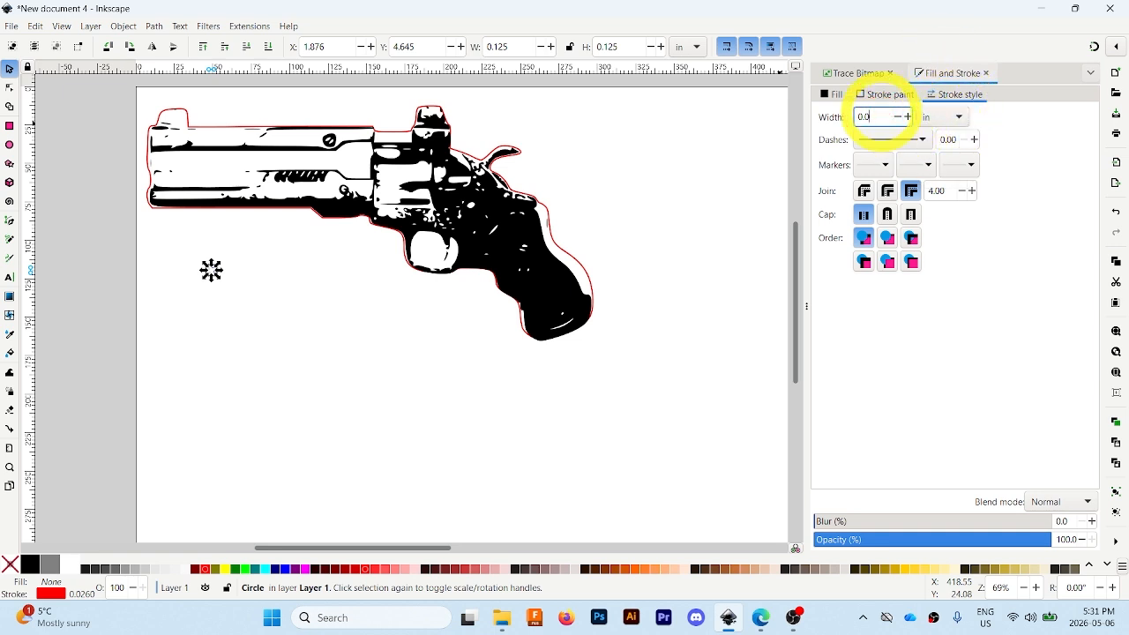
pyautogui.click(884, 94)
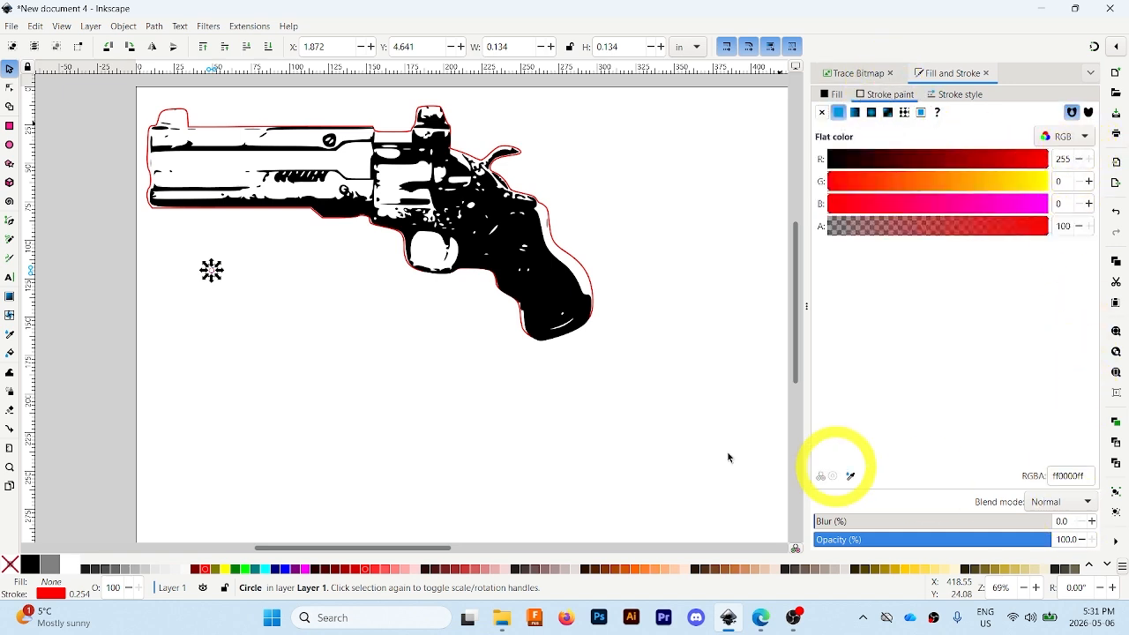
# - Move the small circle onto the revolver's frame just behind the trigger guard opening, at about X 8.39 in, Y 4.01 in
pyautogui.click(252, 278)
pyautogui.keyDown('ctrl'); pyautogui.scroll(2, 217, 270); pyautogui.keyUp('ctrl')
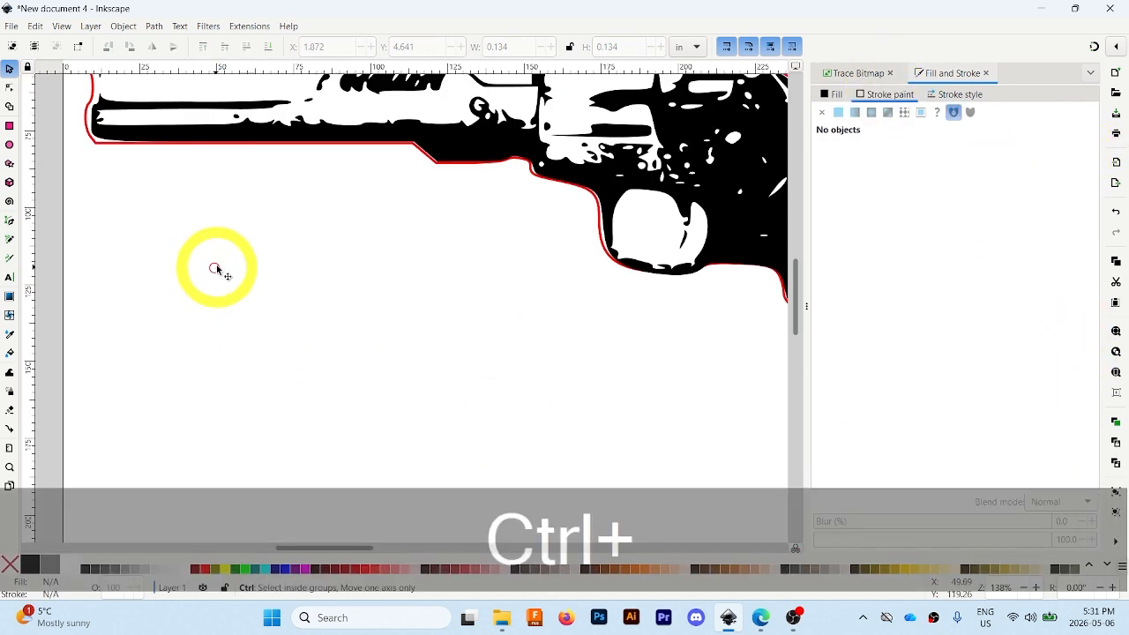
pyautogui.keyDown('ctrl'); pyautogui.scroll(-2, 214, 276); pyautogui.keyUp('ctrl')
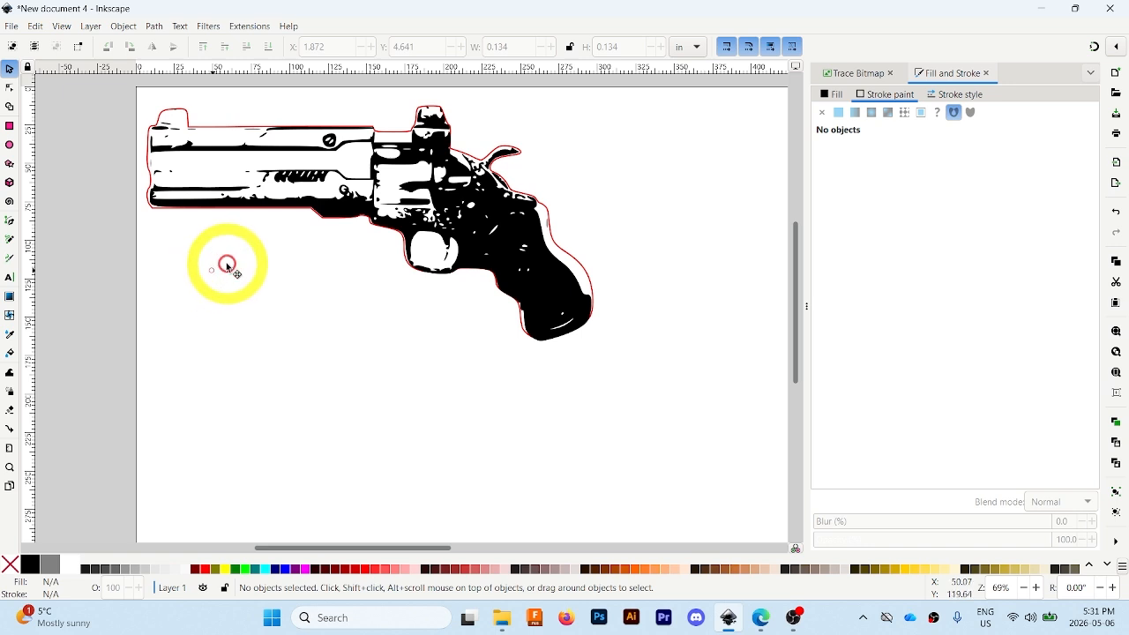
pyautogui.click(236, 273)
pyautogui.hotkey('ctrl', 'z')
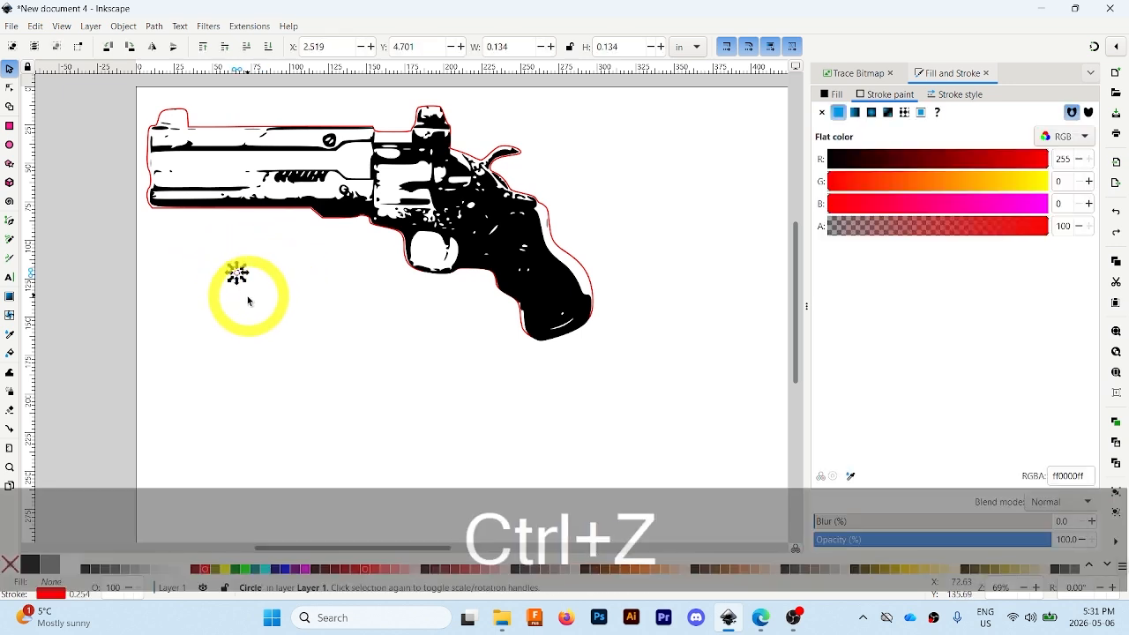
pyautogui.click(269, 328)
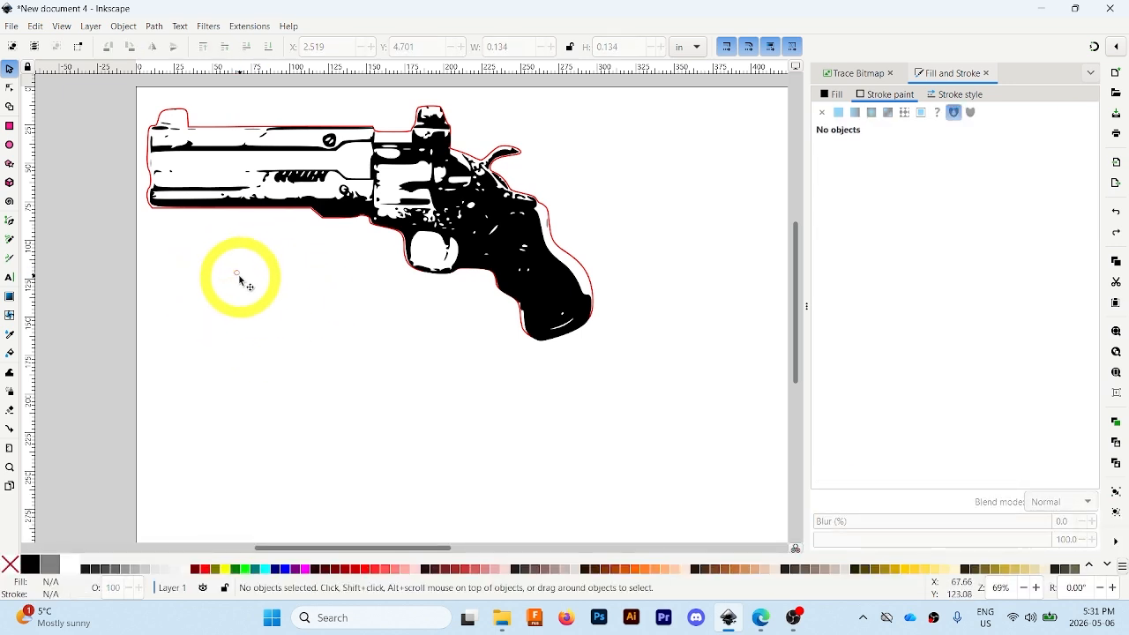
pyautogui.moveTo(239, 275)
pyautogui.mouseDown()
pyautogui.moveTo(377, 239)
pyautogui.moveTo(468, 249)
pyautogui.mouseUp()
pyautogui.scroll(1, 456, 245)
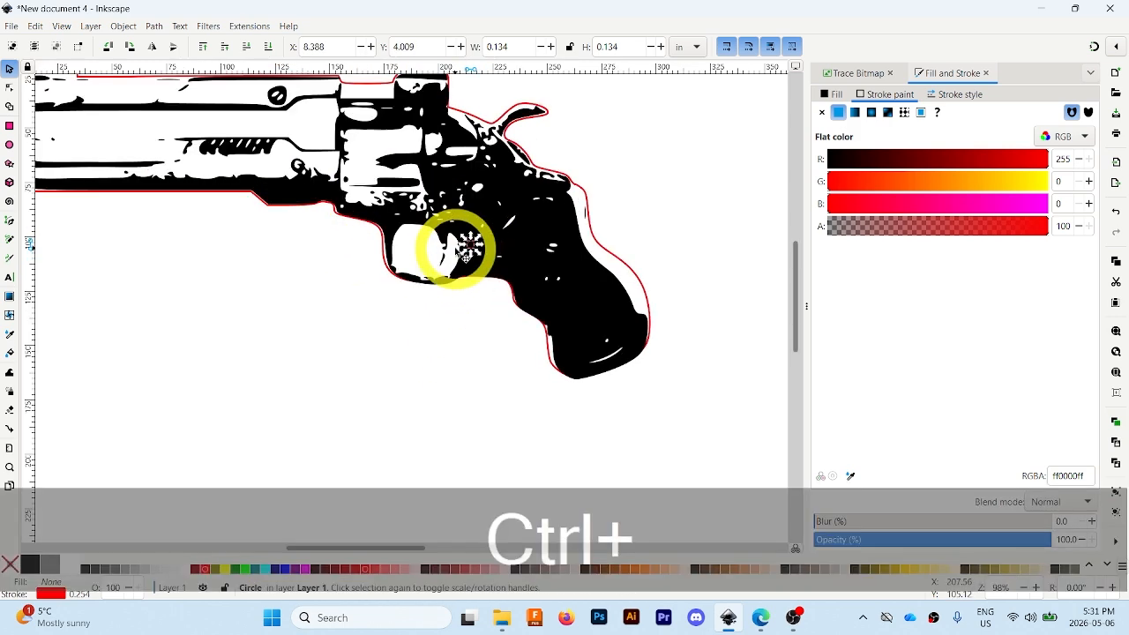
pyautogui.scroll(1, 467, 249)
pyautogui.scroll(1, 618, 256)
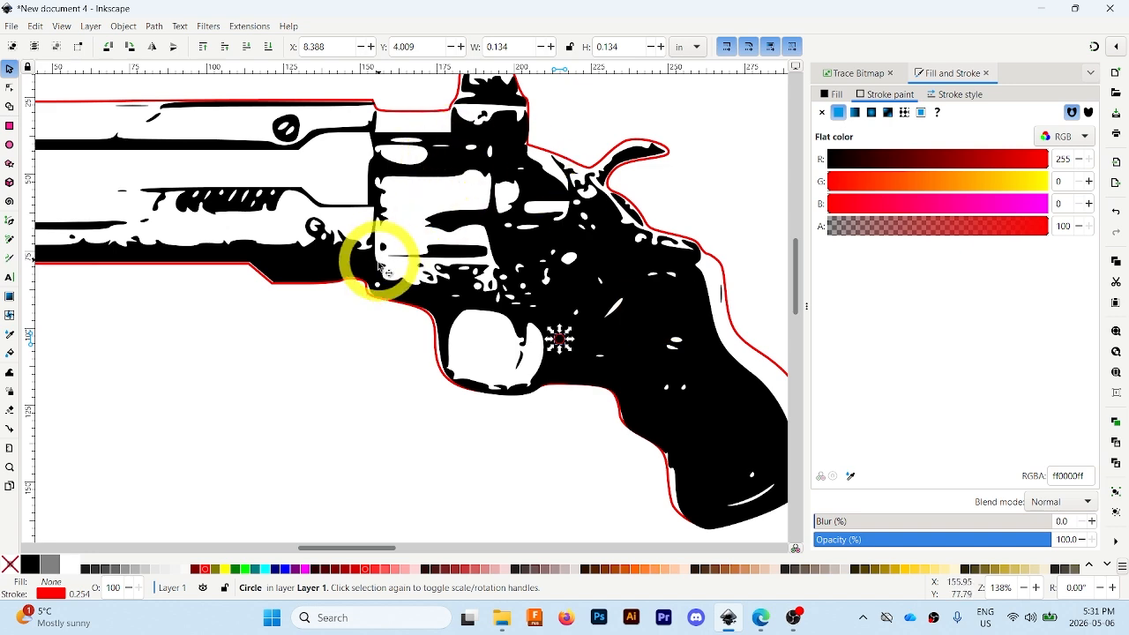
# - Start a text block in the empty area below the barrel with the lines "Slide switch" and "Speaker"
pyautogui.moveTo(379, 263); pyautogui.dragTo(481, 129)
pyautogui.press('t')
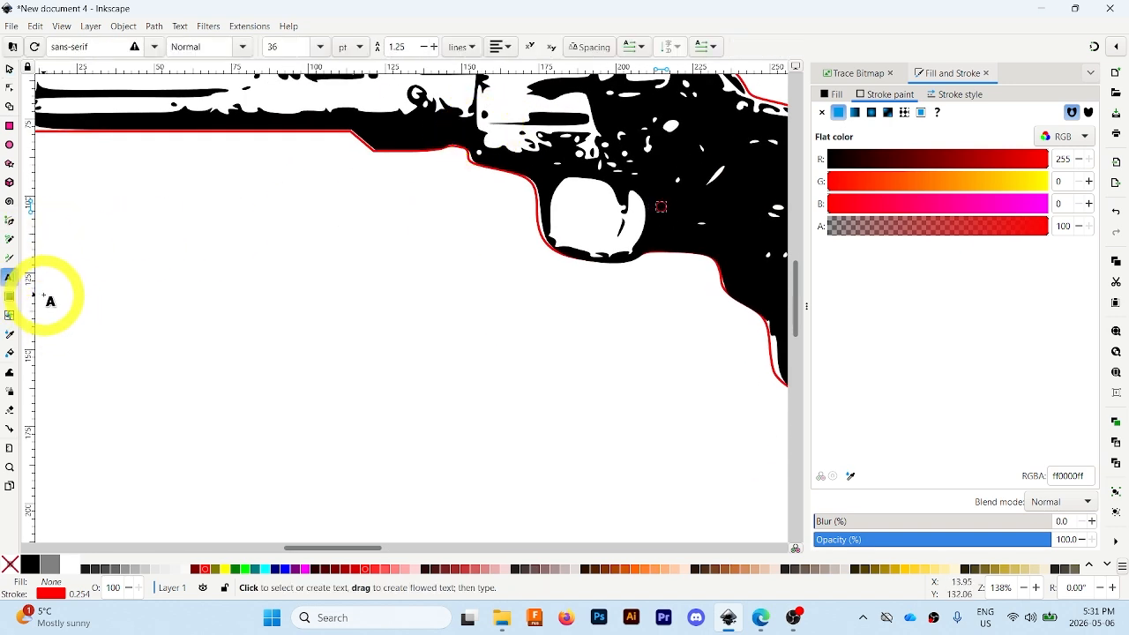
pyautogui.click(115, 245)
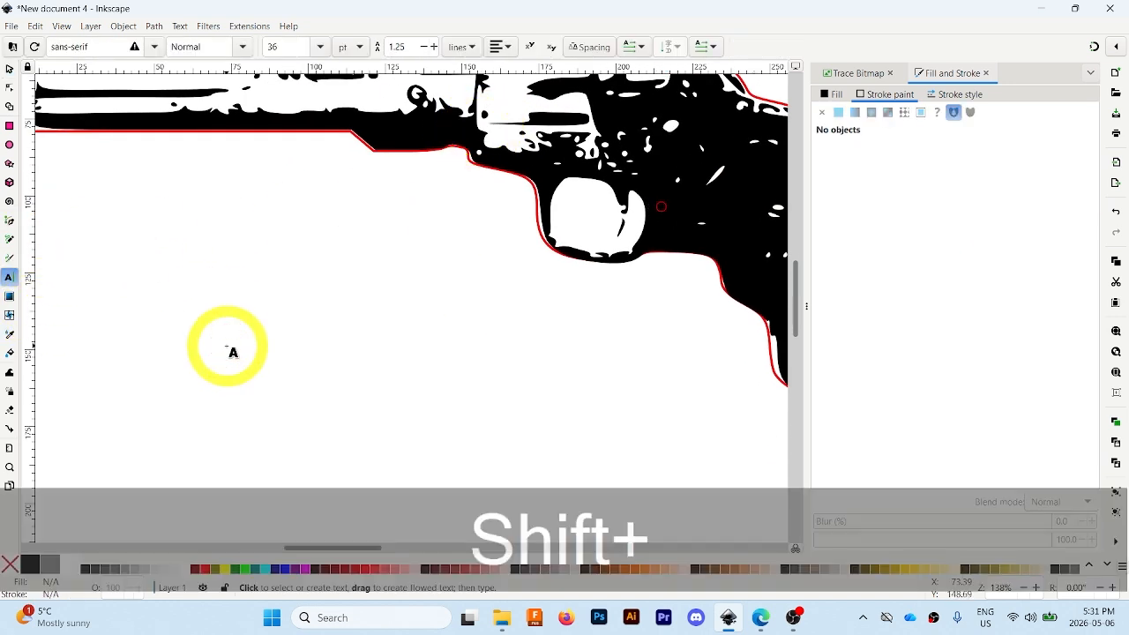
pyautogui.write('Slide switch')
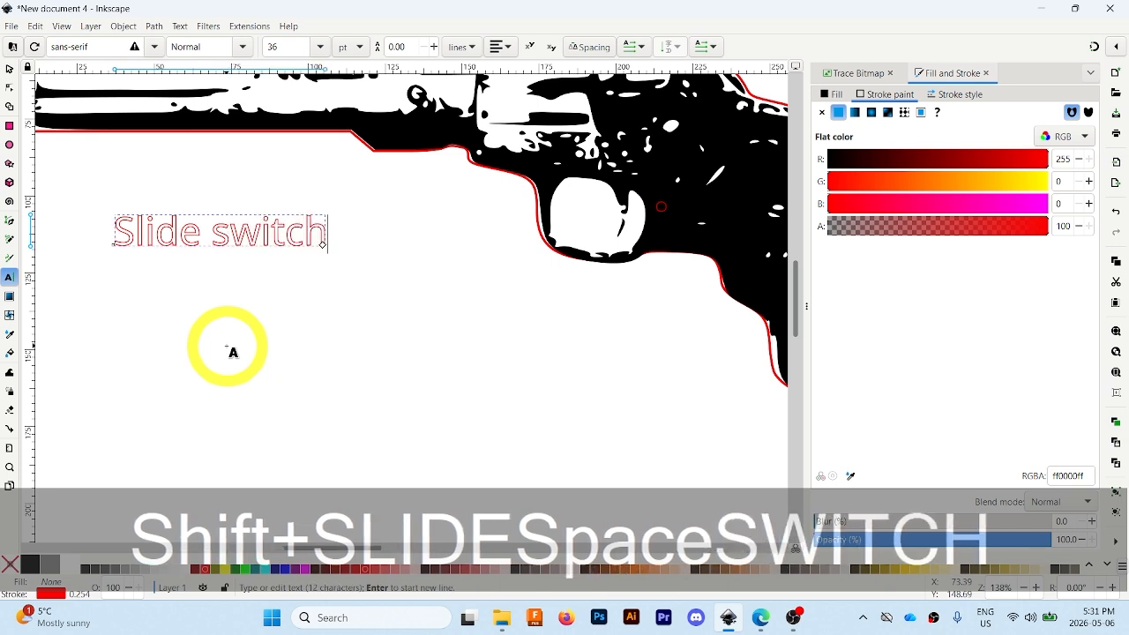
pyautogui.press('Return')
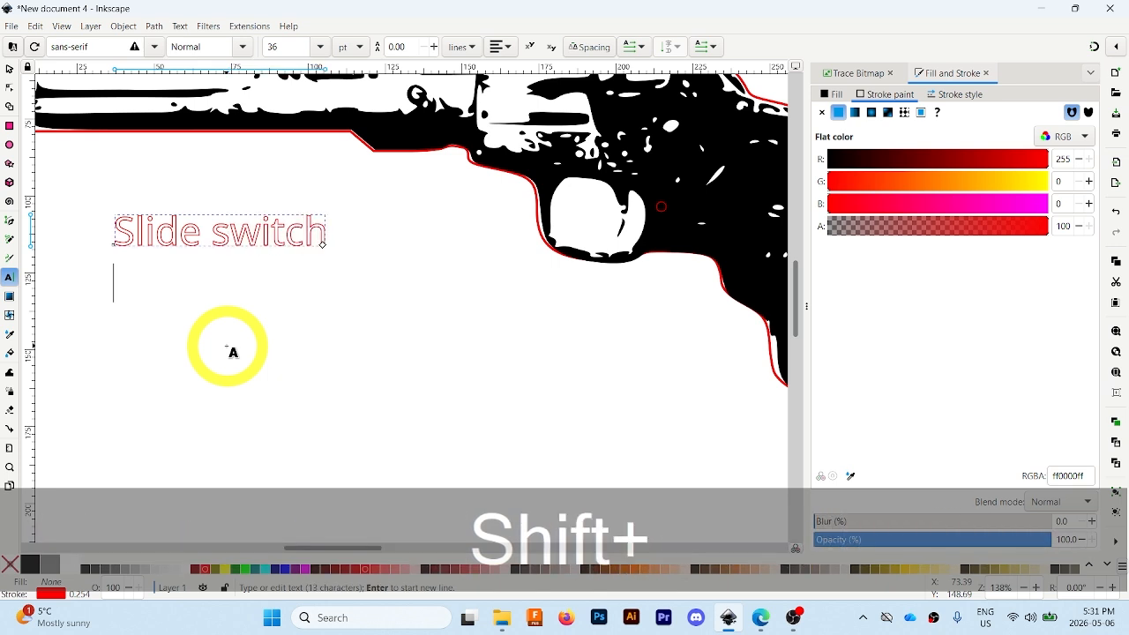
pyautogui.write('Speaker ')
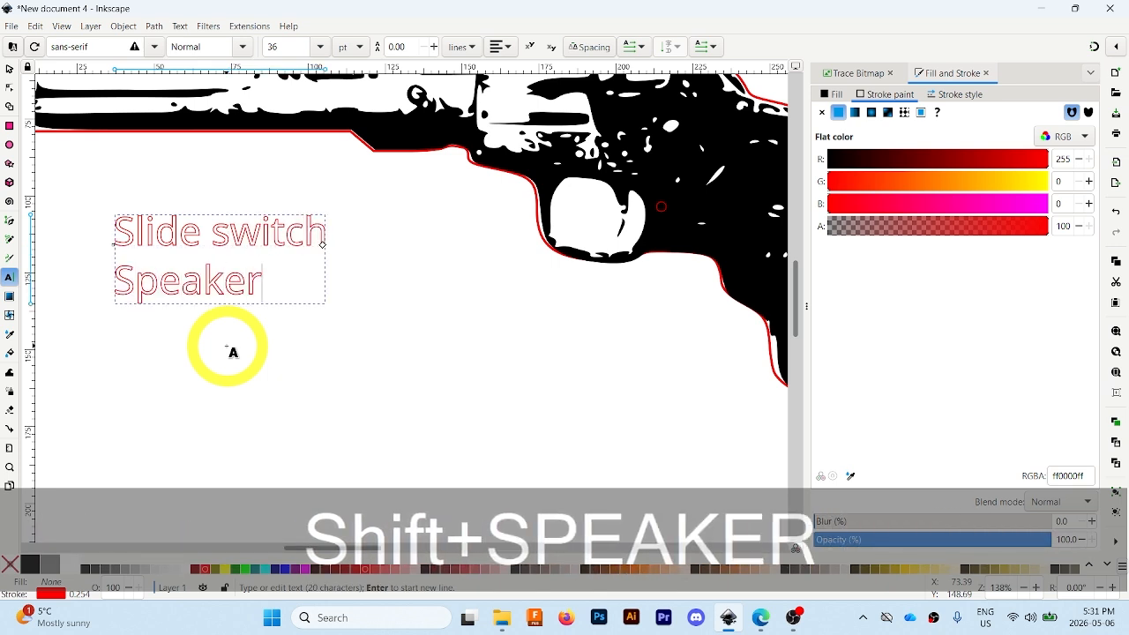
# - Add the lines "LEDs" and "PCB" to the text block and move it to about X 0.83 in, Y 4.85 in
pyautogui.write('Led')
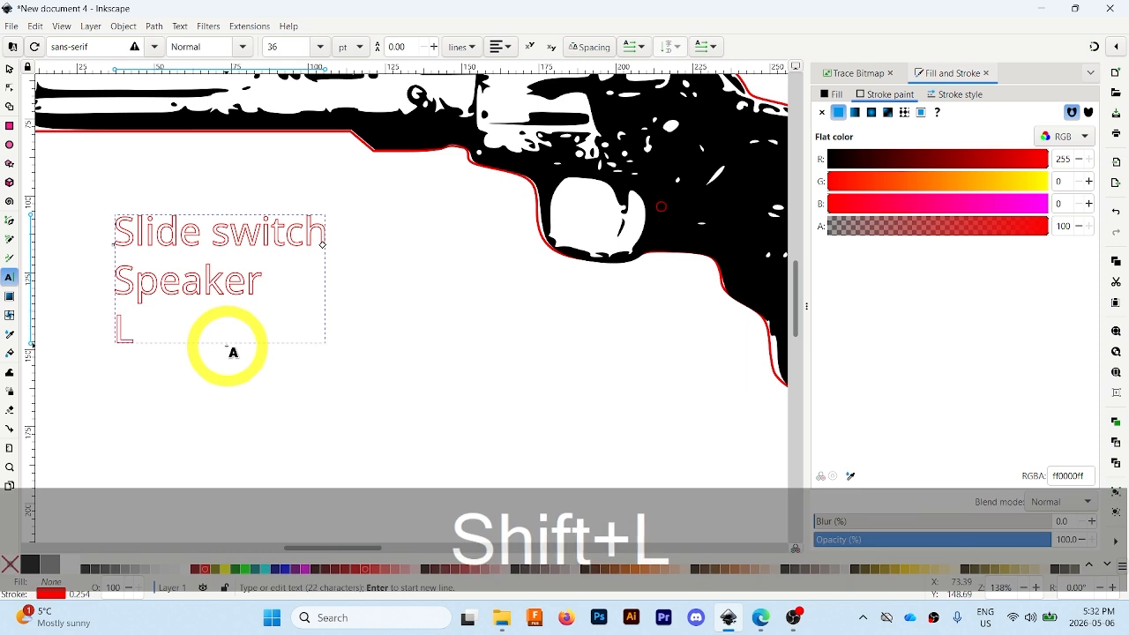
pyautogui.press('BackSpace')
pyautogui.press('BackSpace')
pyautogui.write('EDs')
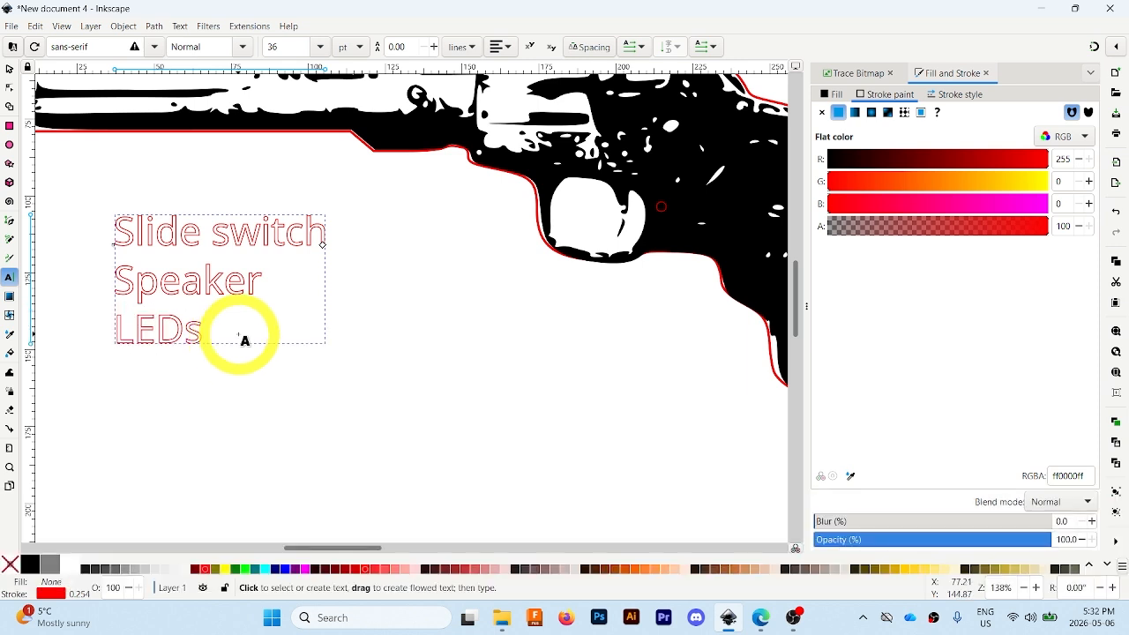
pyautogui.press('Return')
pyautogui.write('PCB')
pyautogui.press('shift')
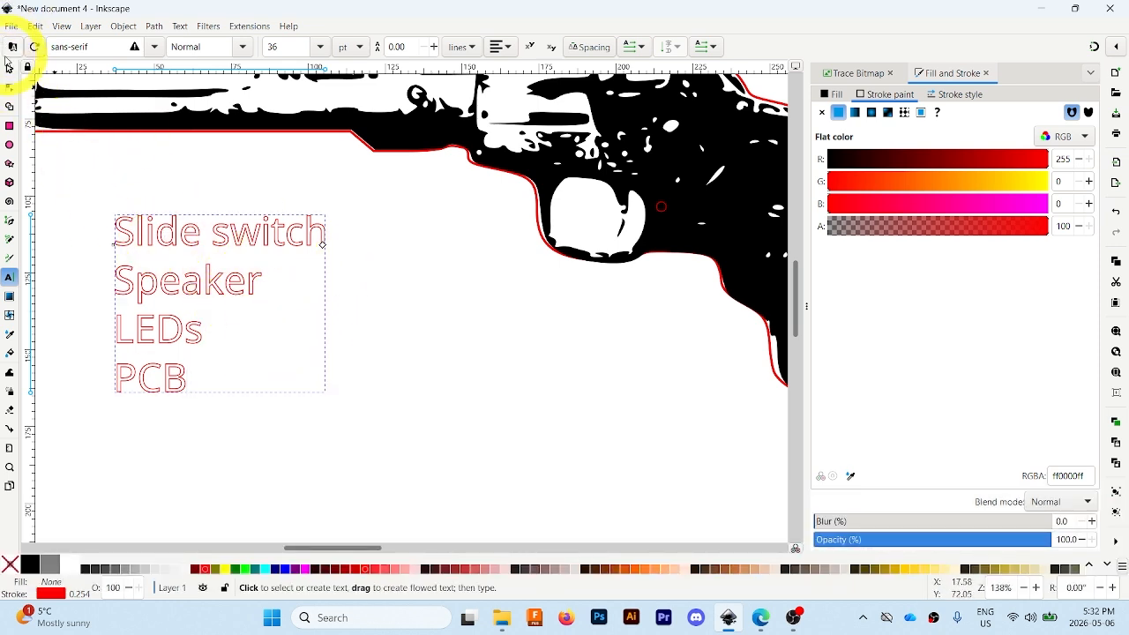
pyautogui.click(8, 67)
pyautogui.moveTo(214, 271); pyautogui.dragTo(164, 321)
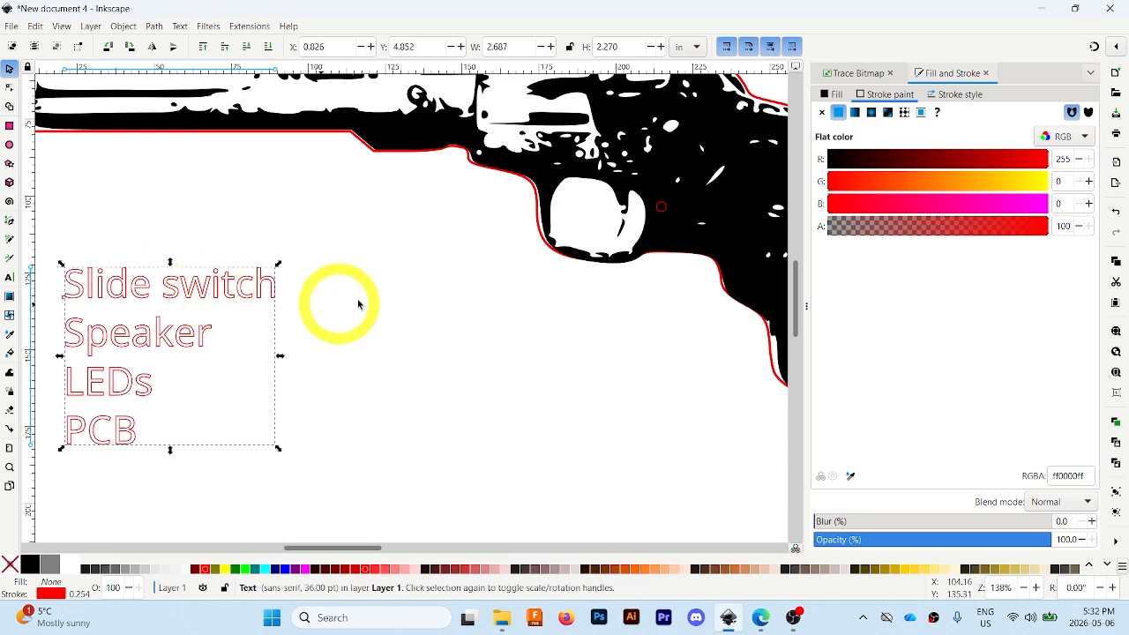
# - Draw a closed seven-point path of straight Bezier pen segments around the inside of the trigger guard opening
pyautogui.moveTo(461, 245); pyautogui.dragTo(270, 345)
pyautogui.scroll(1, 416, 323)
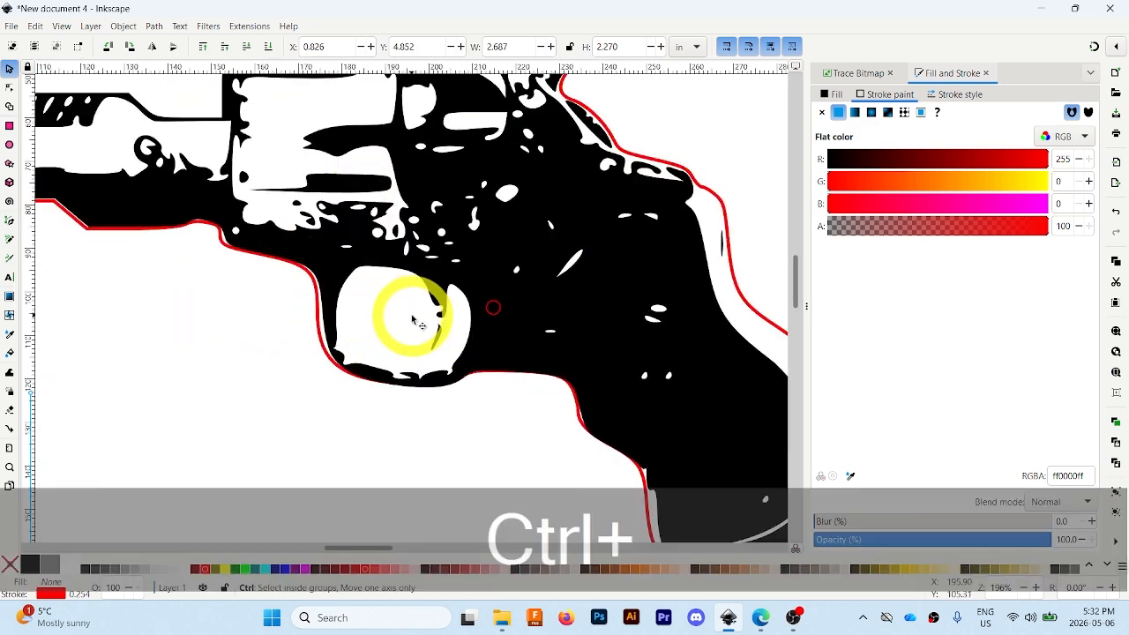
pyautogui.moveTo(435, 321); pyautogui.dragTo(424, 301)
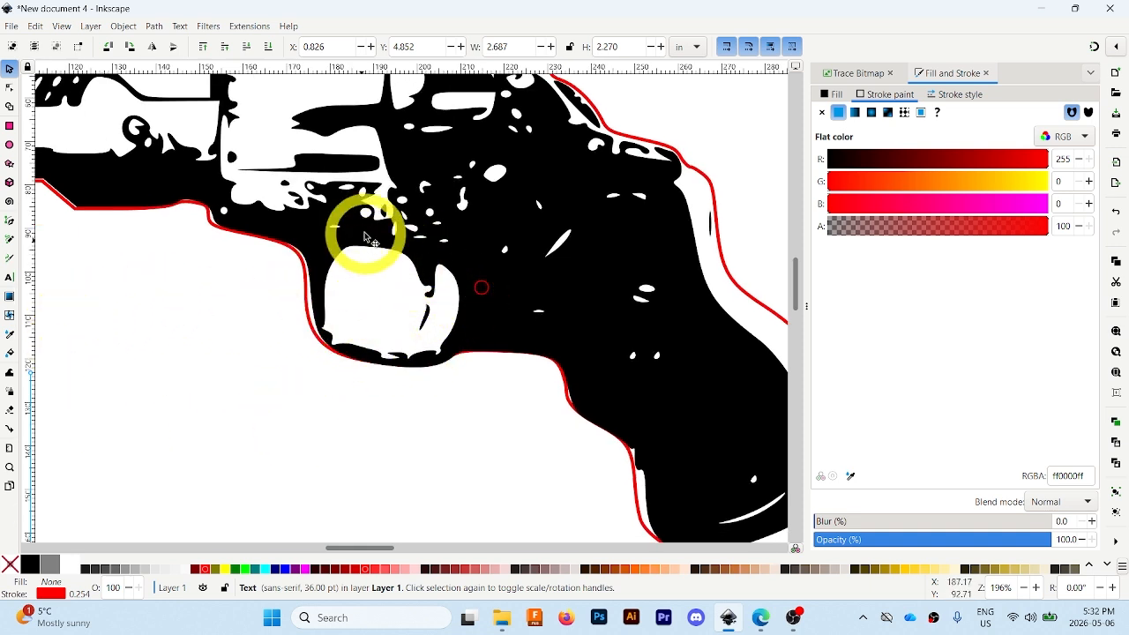
pyautogui.press('b')
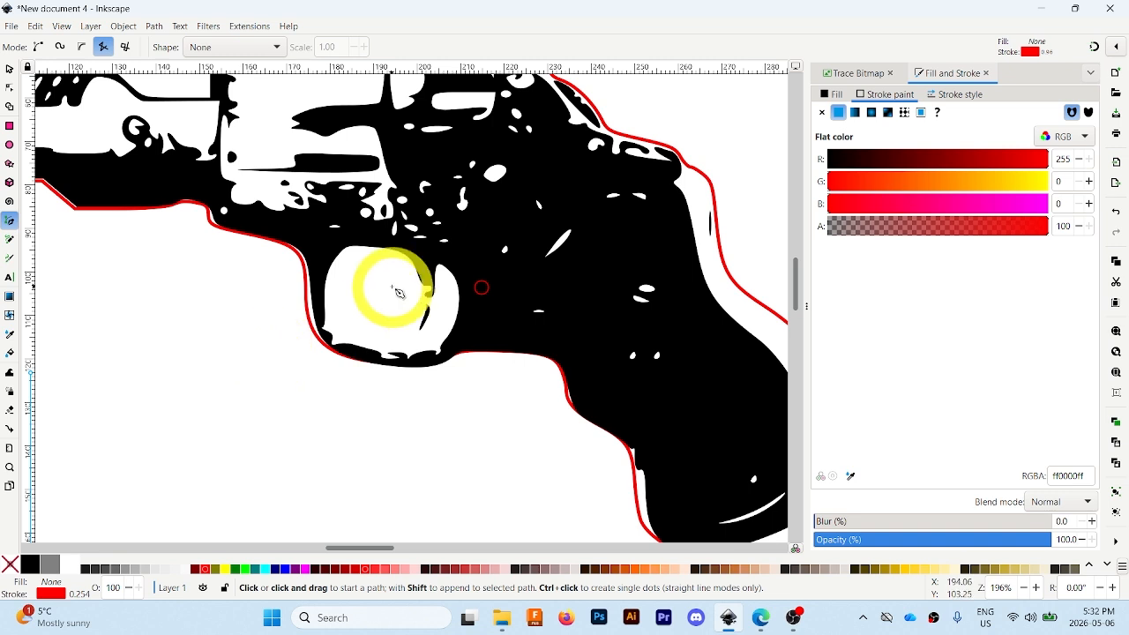
pyautogui.click(348, 248)
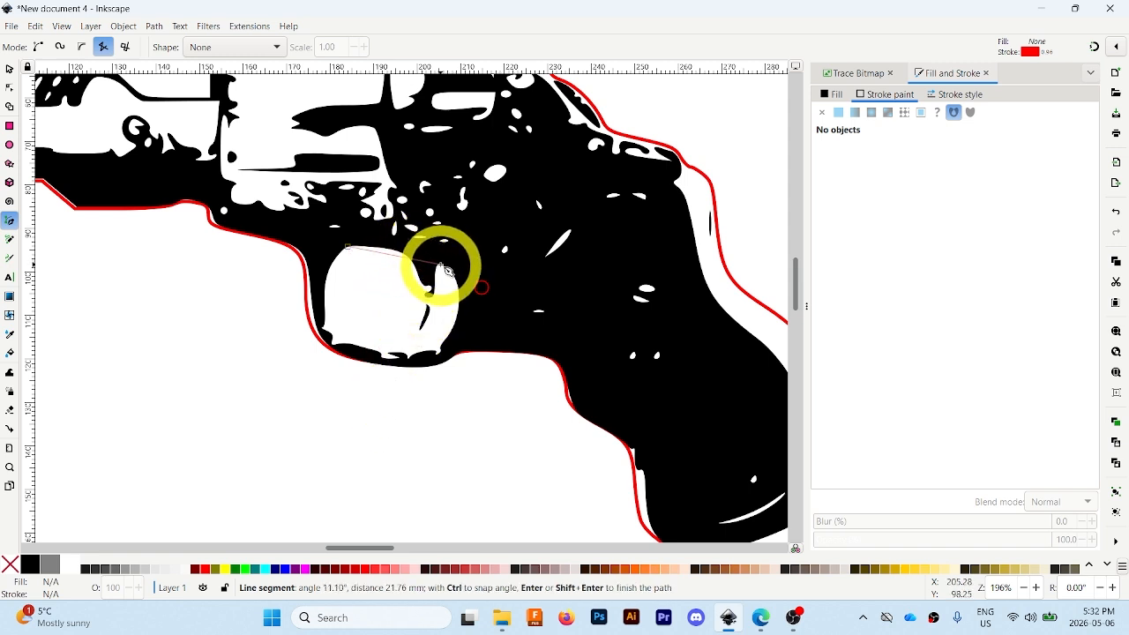
pyautogui.click(448, 269)
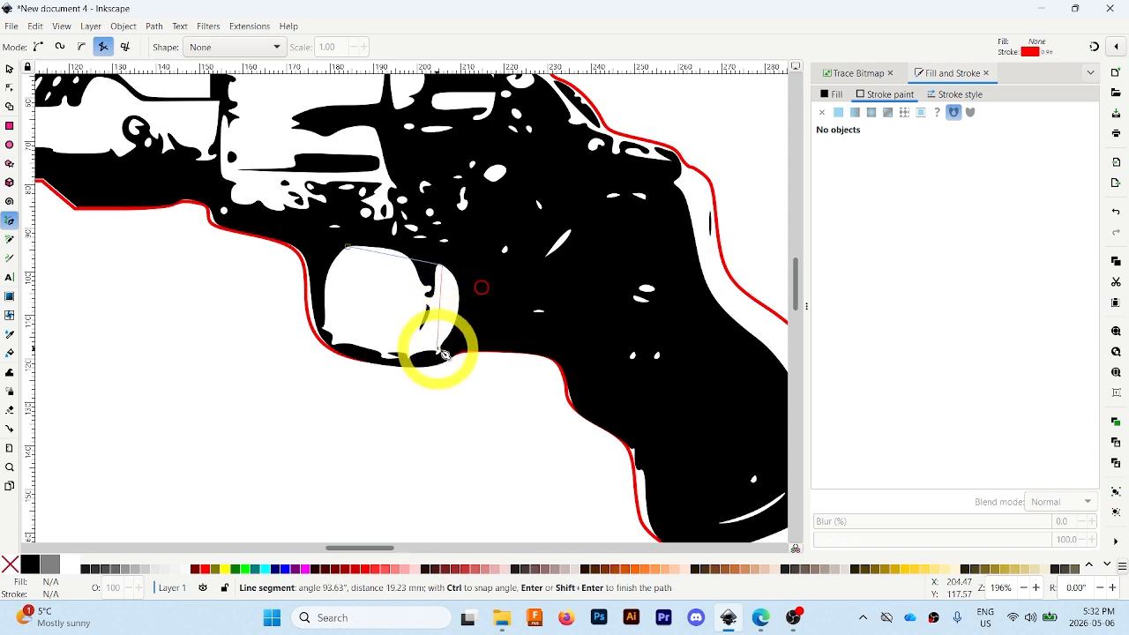
pyautogui.click(464, 320)
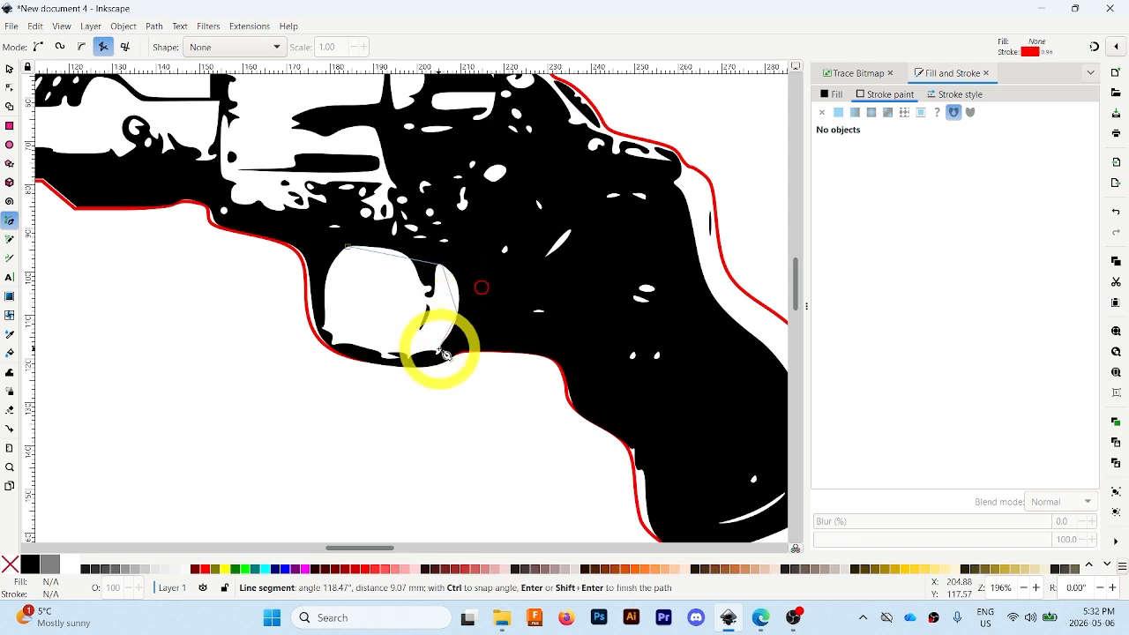
pyautogui.click(446, 355)
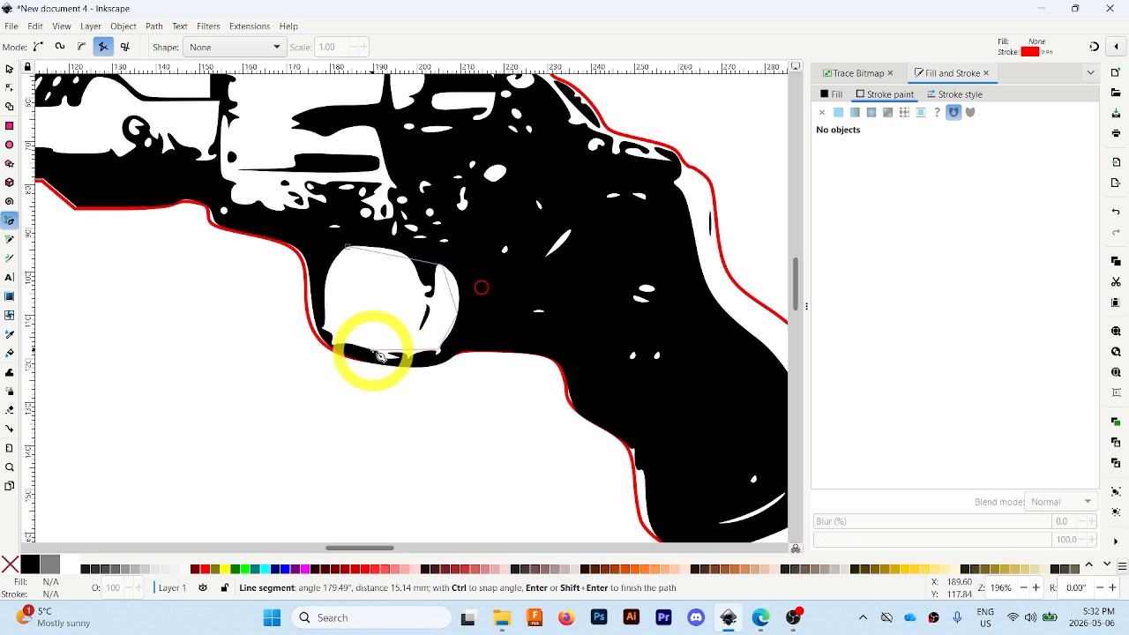
pyautogui.click(381, 355)
pyautogui.click(335, 340)
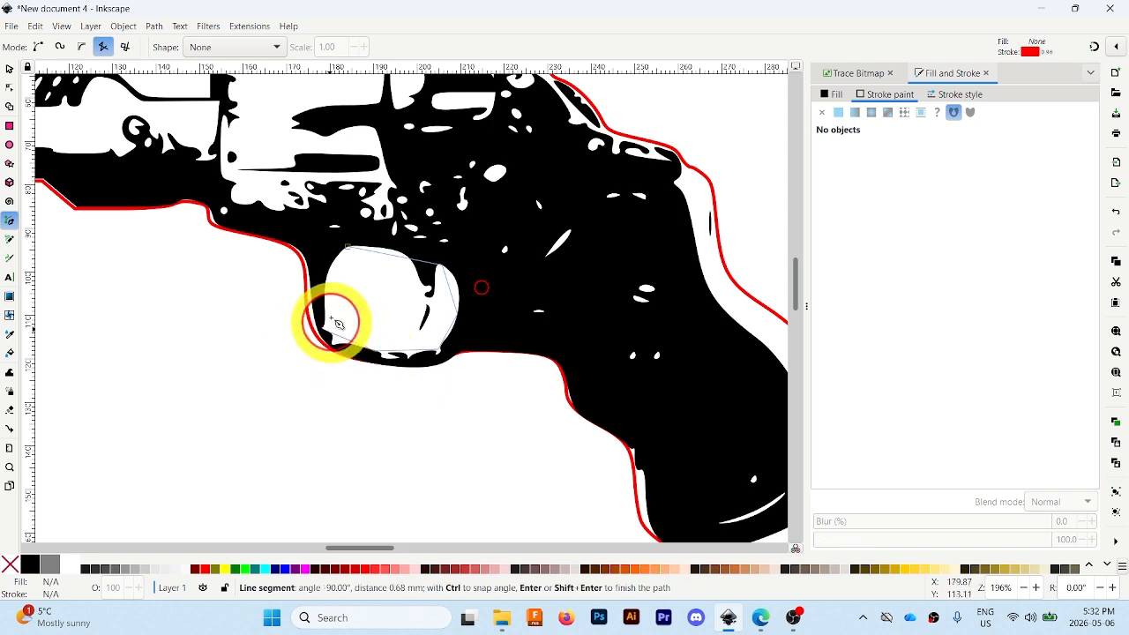
pyautogui.click(335, 288)
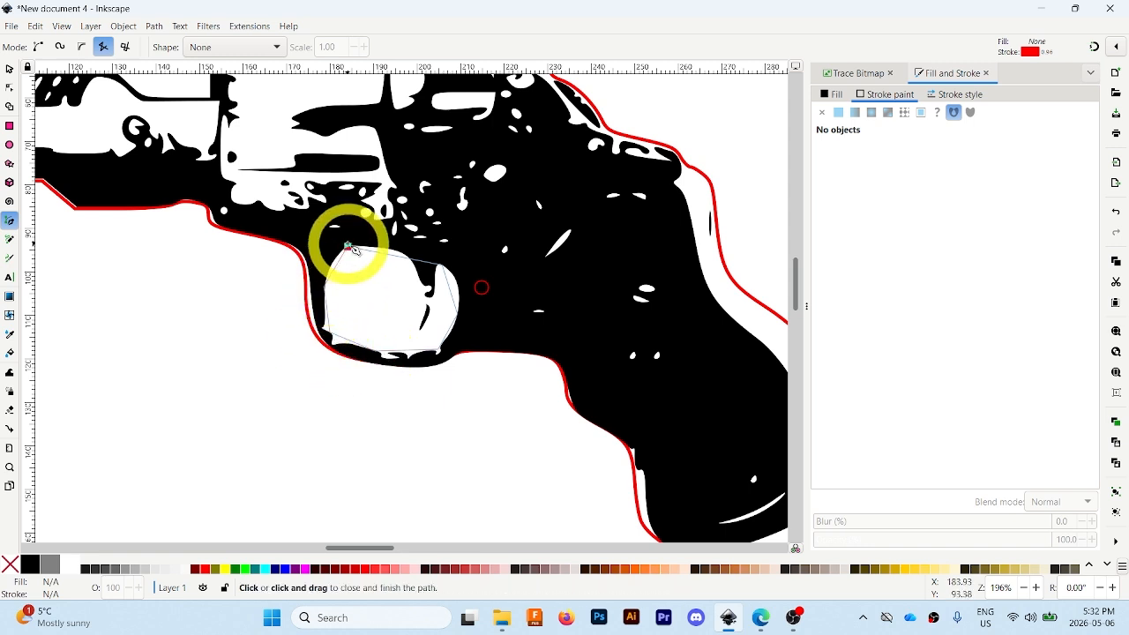
pyautogui.click(349, 247)
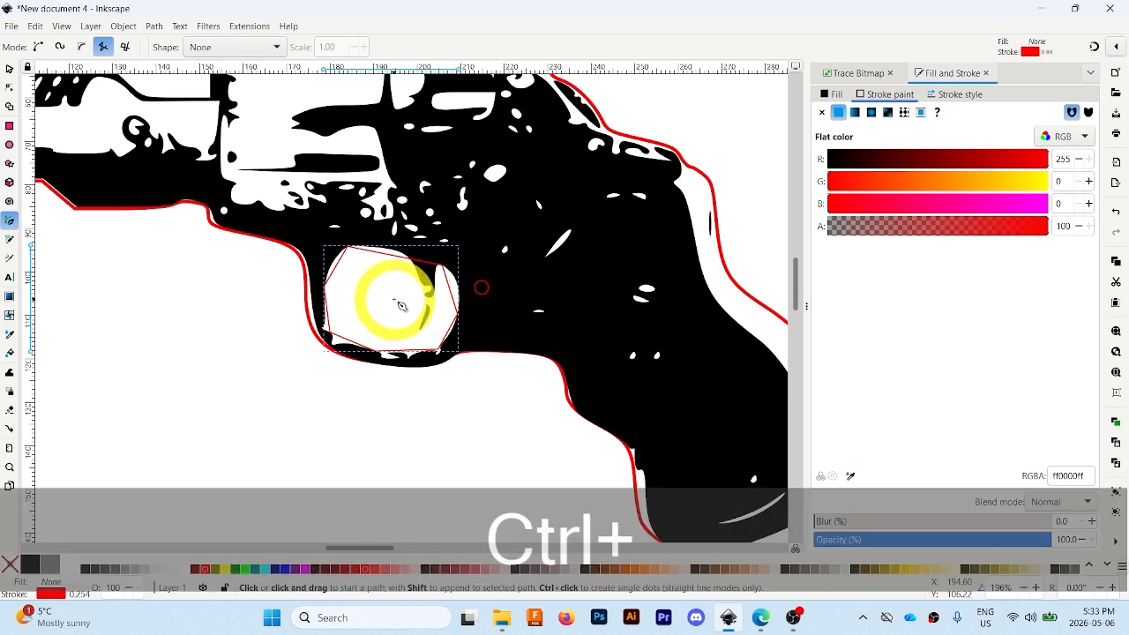
# - Pull Bezier handles out of the trigger guard path's corner nodes to curve its segments along the opening's edge
pyautogui.keyDown('ctrl'); pyautogui.scroll(2, 402, 305); pyautogui.keyUp('ctrl')
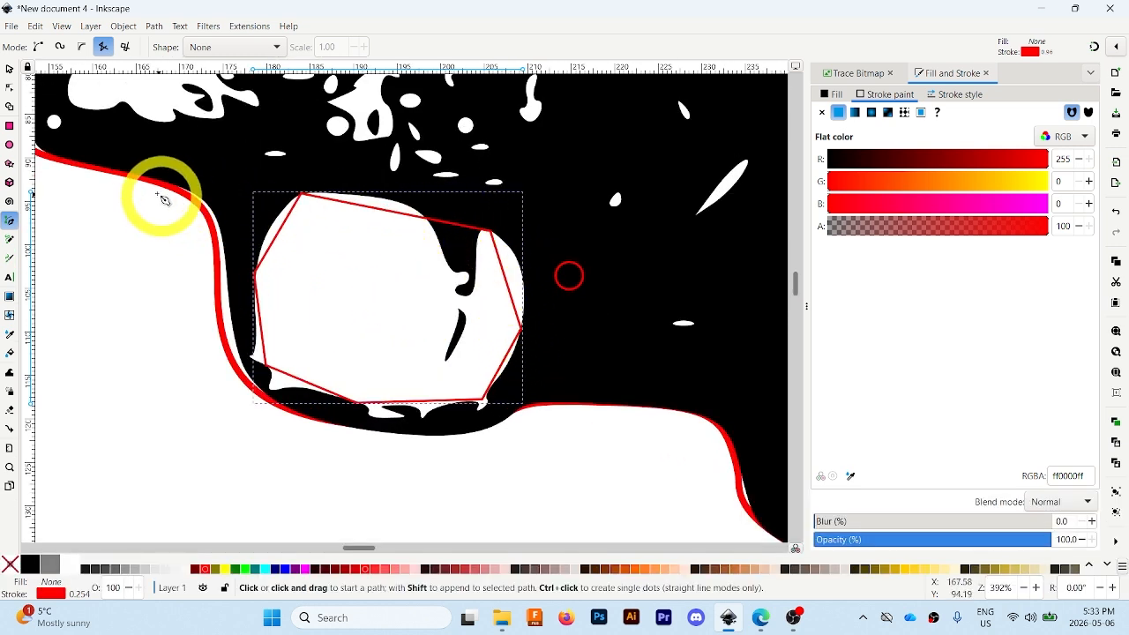
pyautogui.click(10, 69)
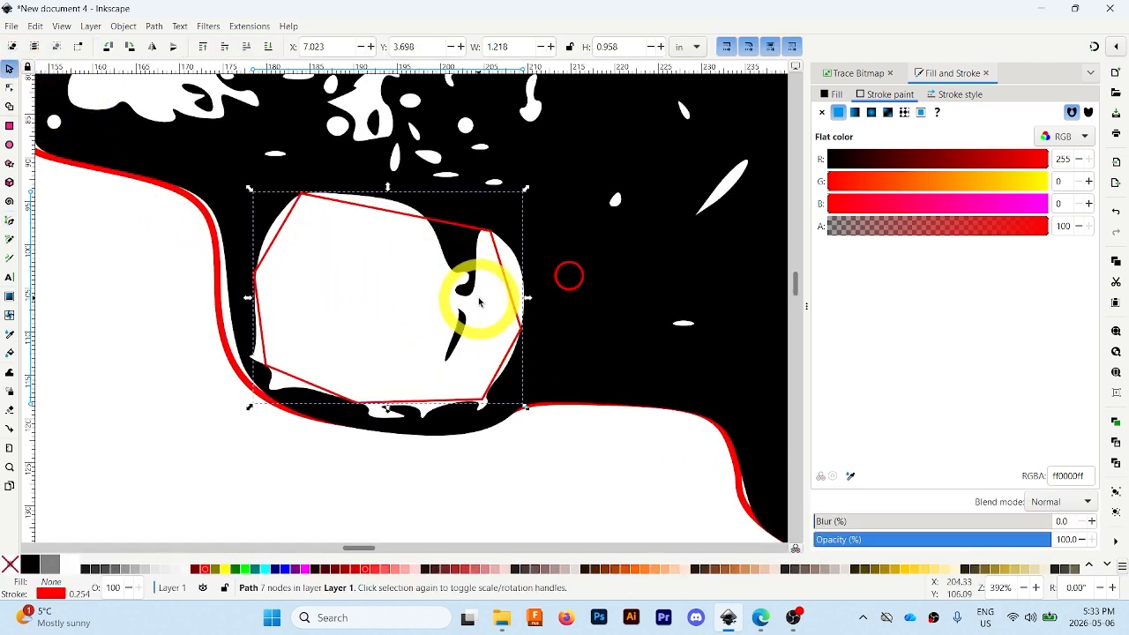
pyautogui.doubleClick(494, 246)
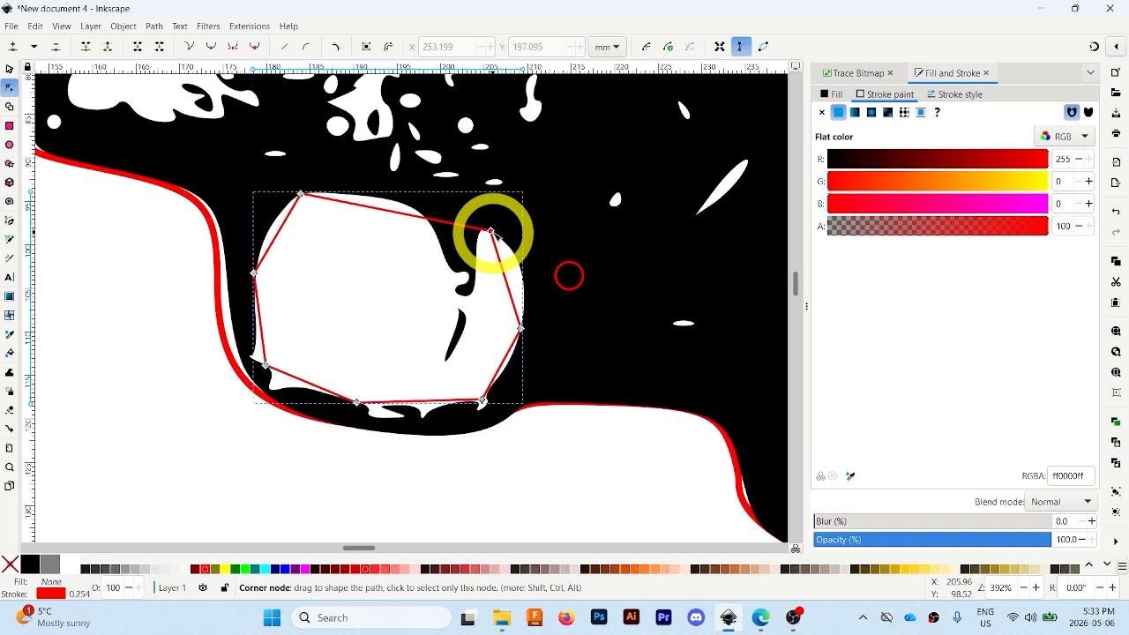
pyautogui.keyDown('shift'); pyautogui.click(492, 233); pyautogui.keyUp('shift')
pyautogui.moveTo(492, 232); pyautogui.dragTo(542, 269)
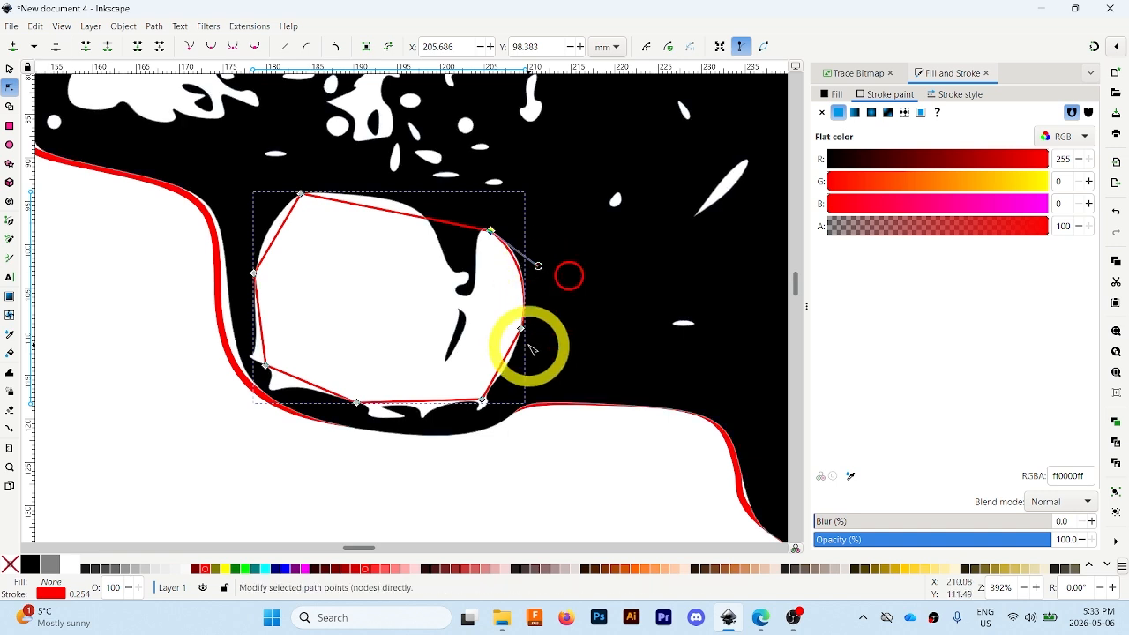
pyautogui.moveTo(483, 403); pyautogui.dragTo(515, 365)
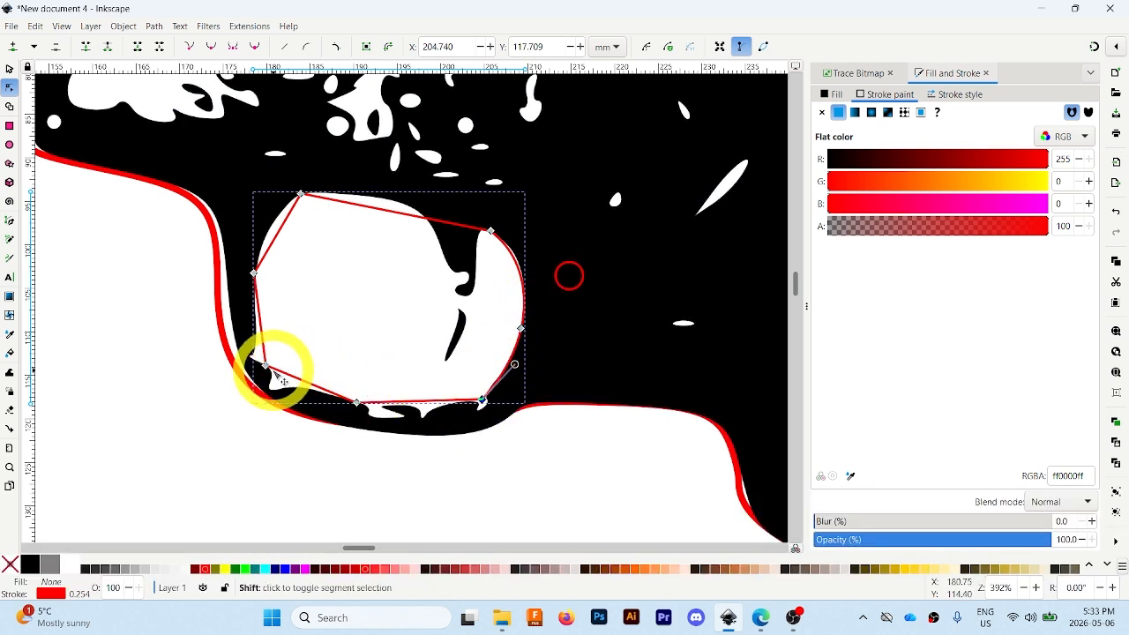
pyautogui.moveTo(266, 365); pyautogui.dragTo(297, 408)
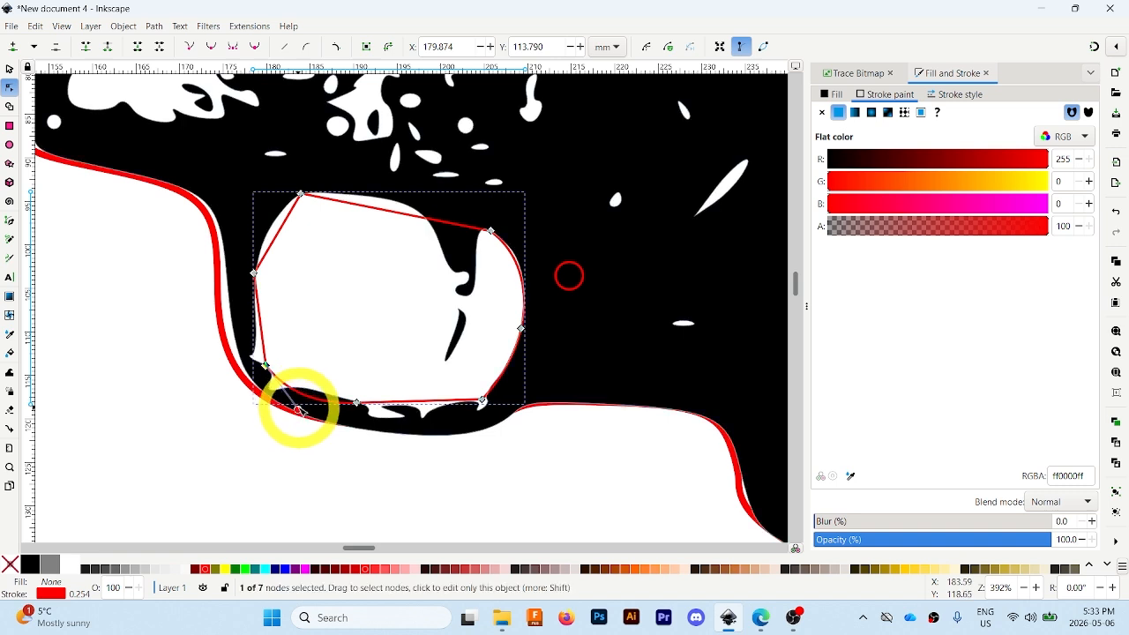
pyautogui.moveTo(254, 274); pyautogui.dragTo(408, 193)
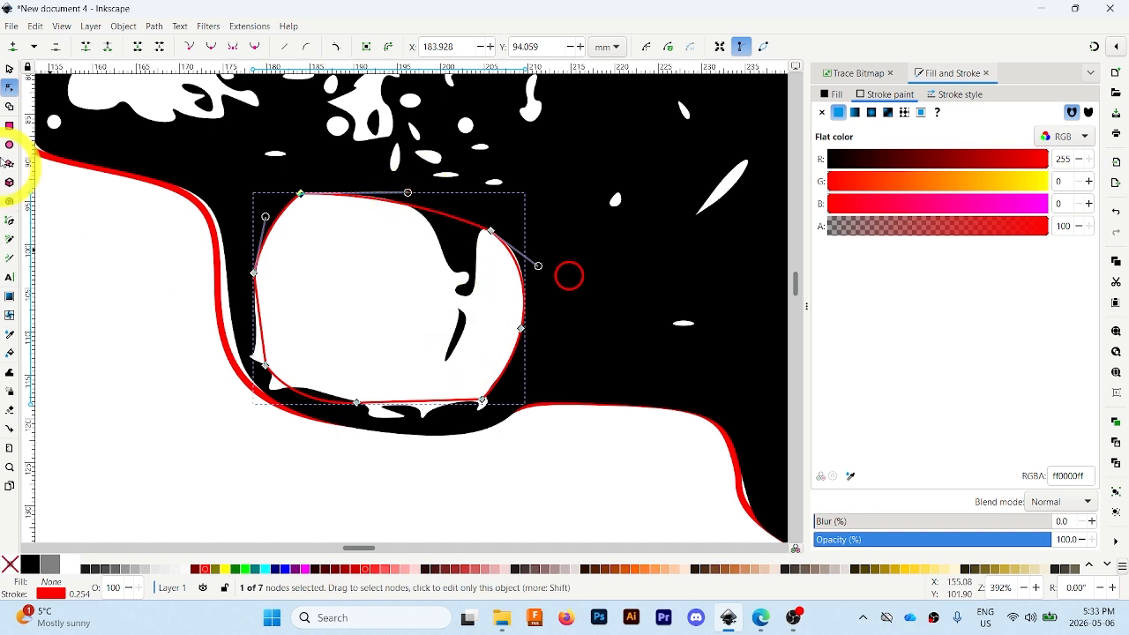
# - Check the trigger guard path's stroke width and stroke color, and deselect the path
pyautogui.click(957, 95)
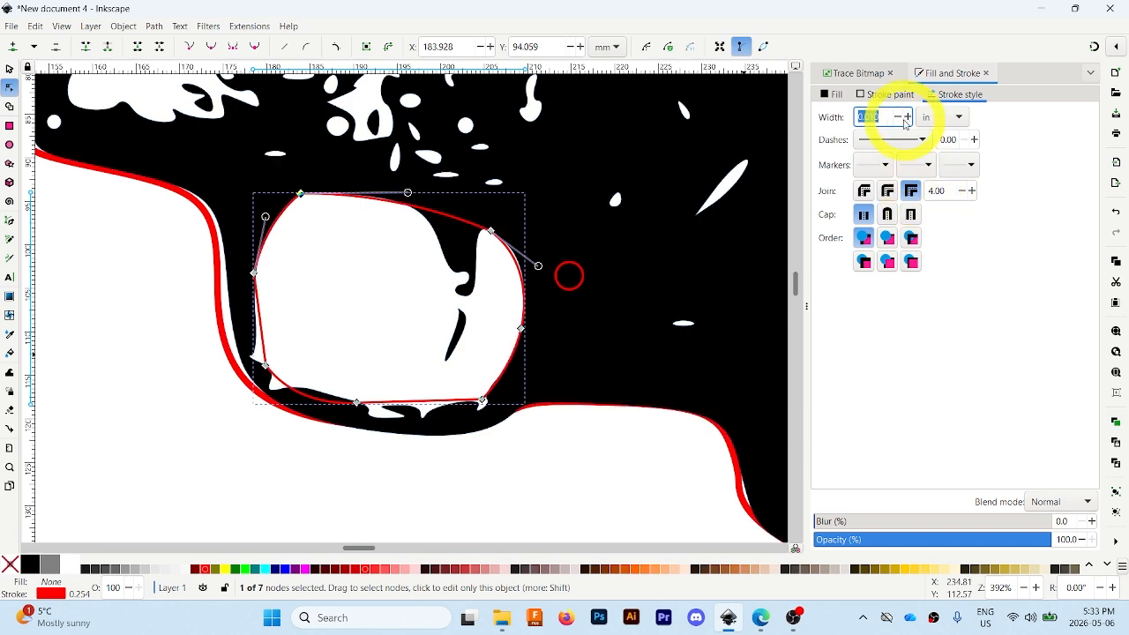
pyautogui.click(889, 97)
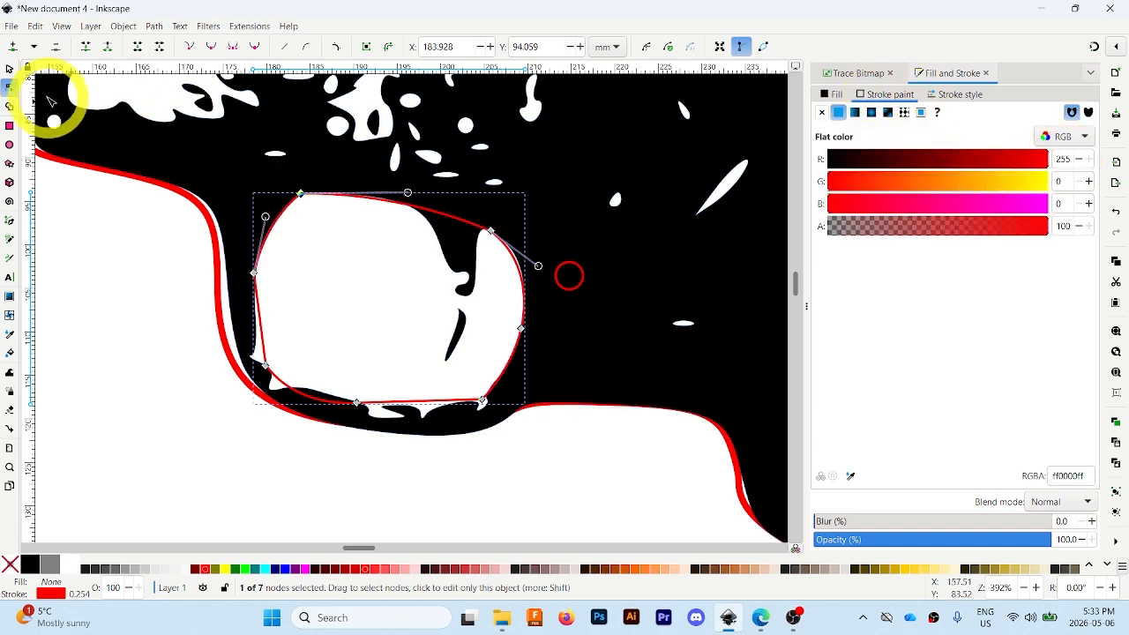
pyautogui.click(9, 69)
pyautogui.click(138, 320)
# - Draw a small rectangle about 0.40 by 0.22 in beside the "Slide switch" line for the switch cutout
pyautogui.keyDown('ctrl'); pyautogui.scroll(-4, 171, 302); pyautogui.keyUp('ctrl')
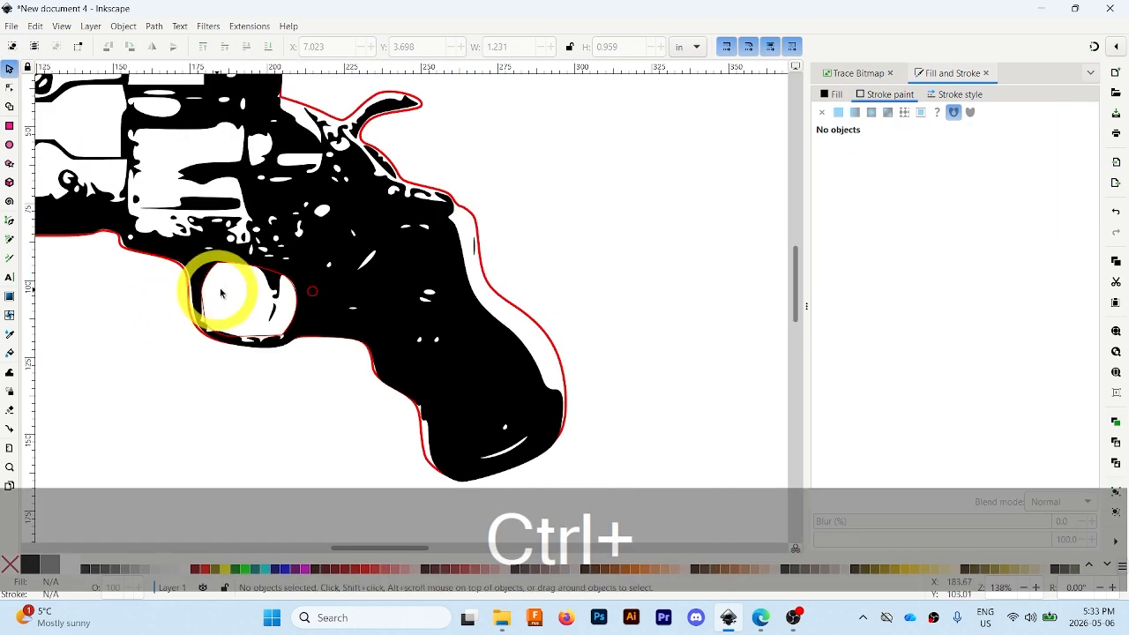
pyautogui.keyDown('ctrl'); pyautogui.scroll(-2, 222, 294); pyautogui.keyUp('ctrl')
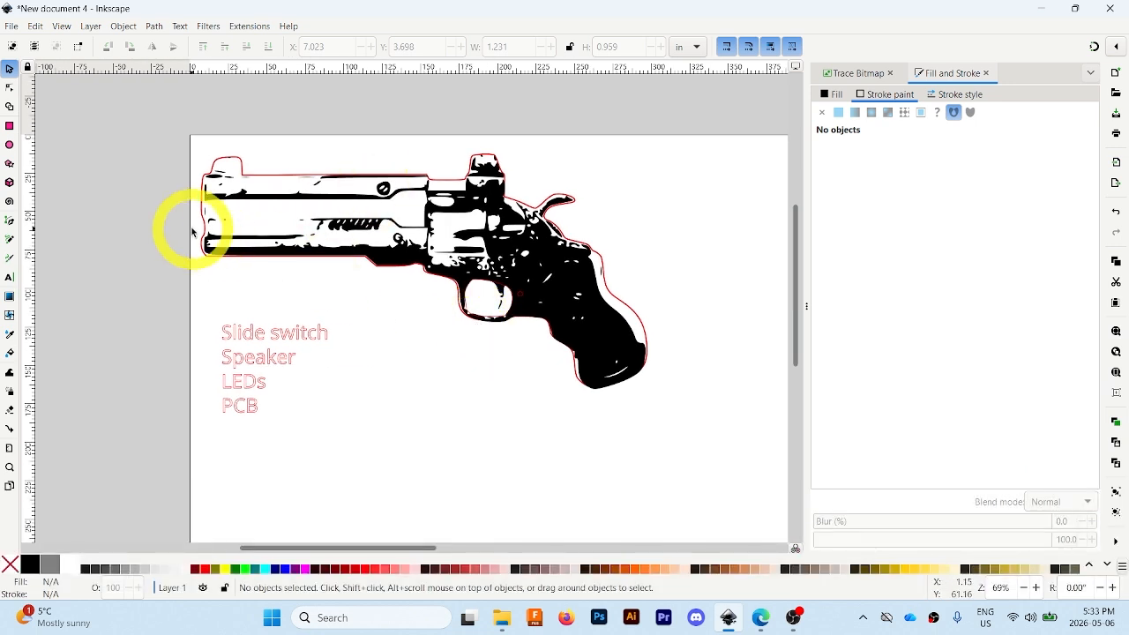
pyautogui.click(10, 127)
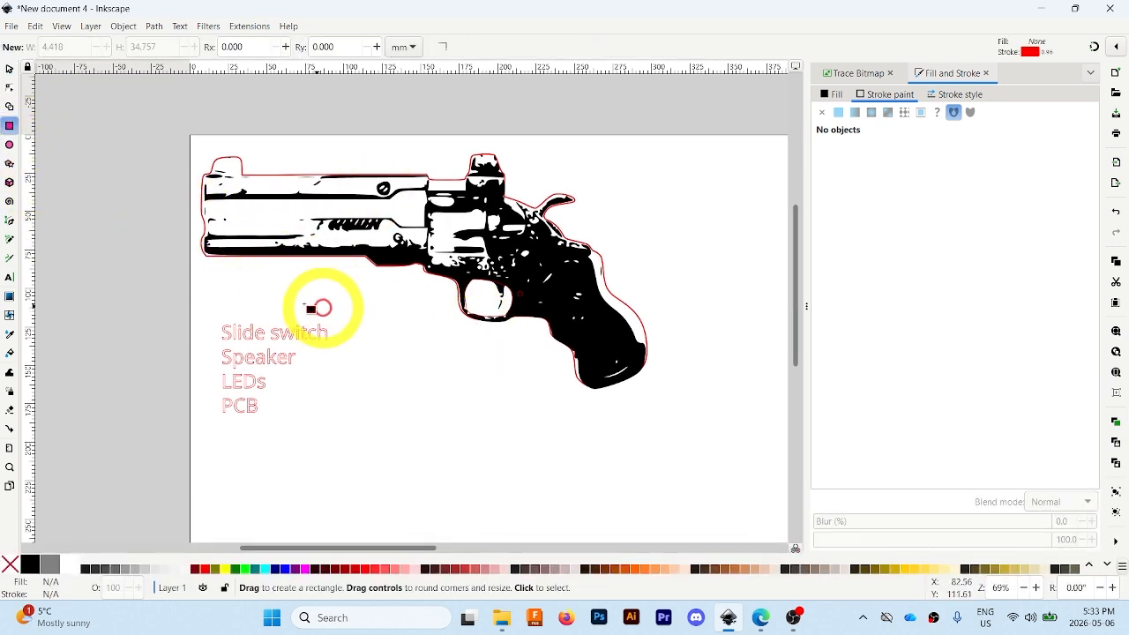
pyautogui.moveTo(294, 293); pyautogui.dragTo(419, 389)
pyautogui.click(9, 68)
# - Draw a circle in the empty area beside the component list and set its width and height to 1.390 in
pyautogui.click(10, 145)
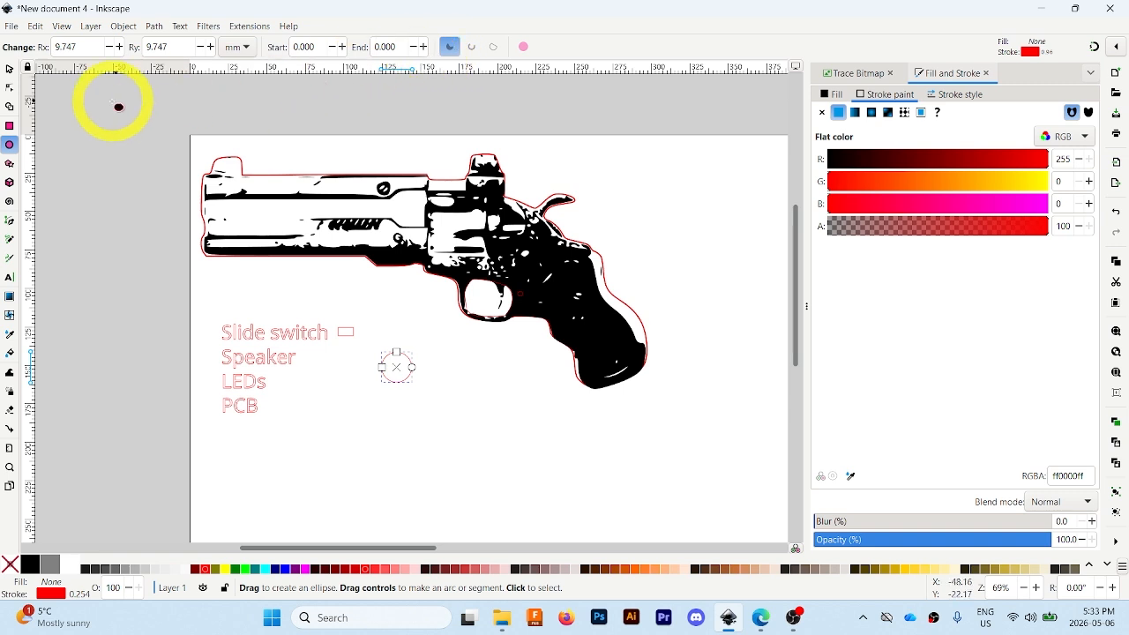
pyautogui.click(9, 69)
pyautogui.moveTo(617, 45); pyautogui.dragTo(575, 49)
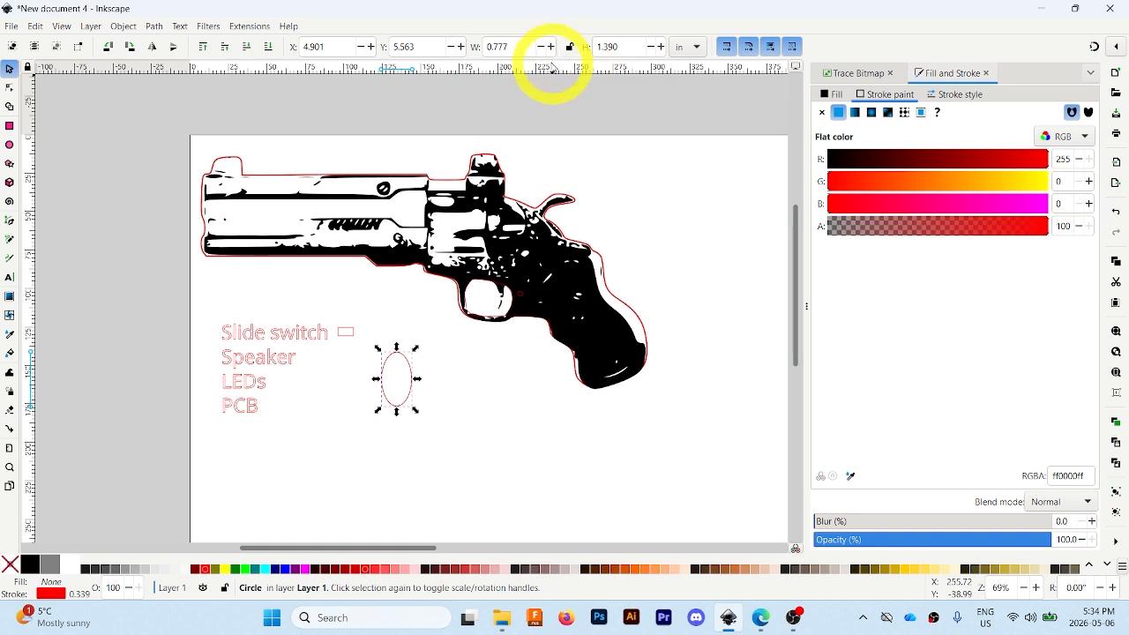
pyautogui.moveTo(520, 46); pyautogui.dragTo(470, 49)
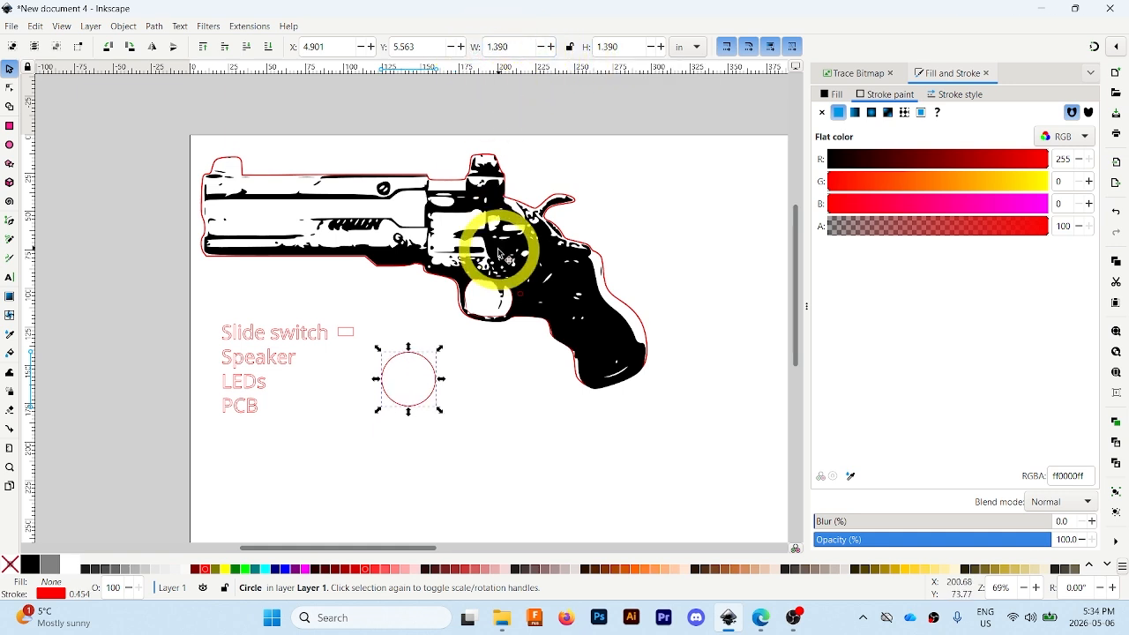
# - Try the circle over the revolver's cylinder, and place it beside the list at about X 3.71, Y 5.74 in and the rectangle above "Slide switch"
pyautogui.moveTo(411, 365); pyautogui.dragTo(465, 193)
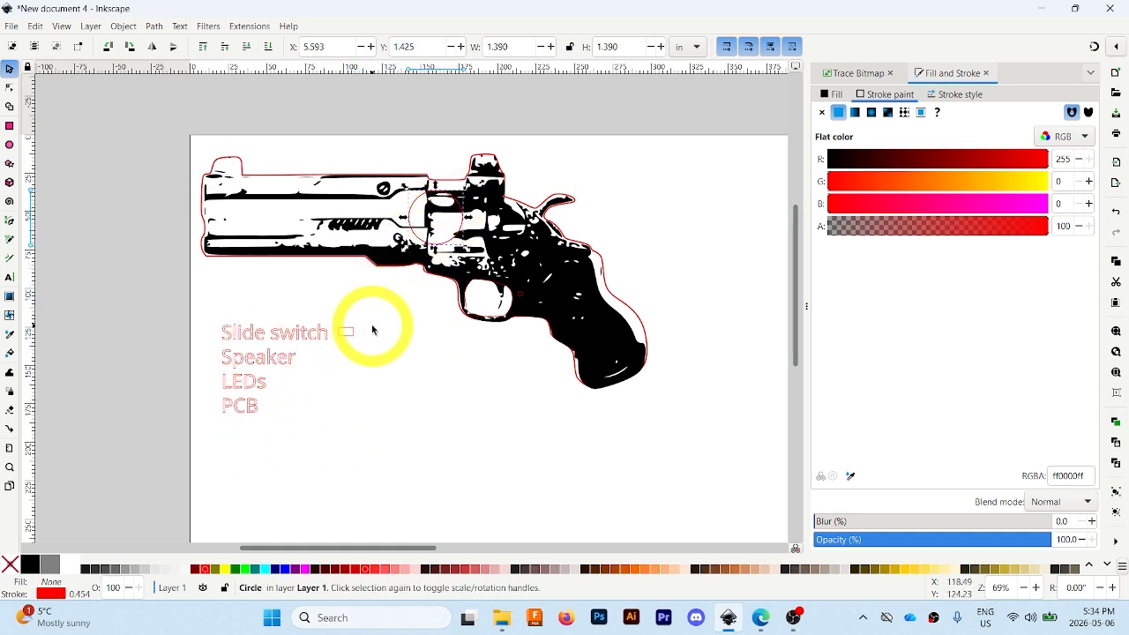
pyautogui.moveTo(352, 335); pyautogui.dragTo(351, 310)
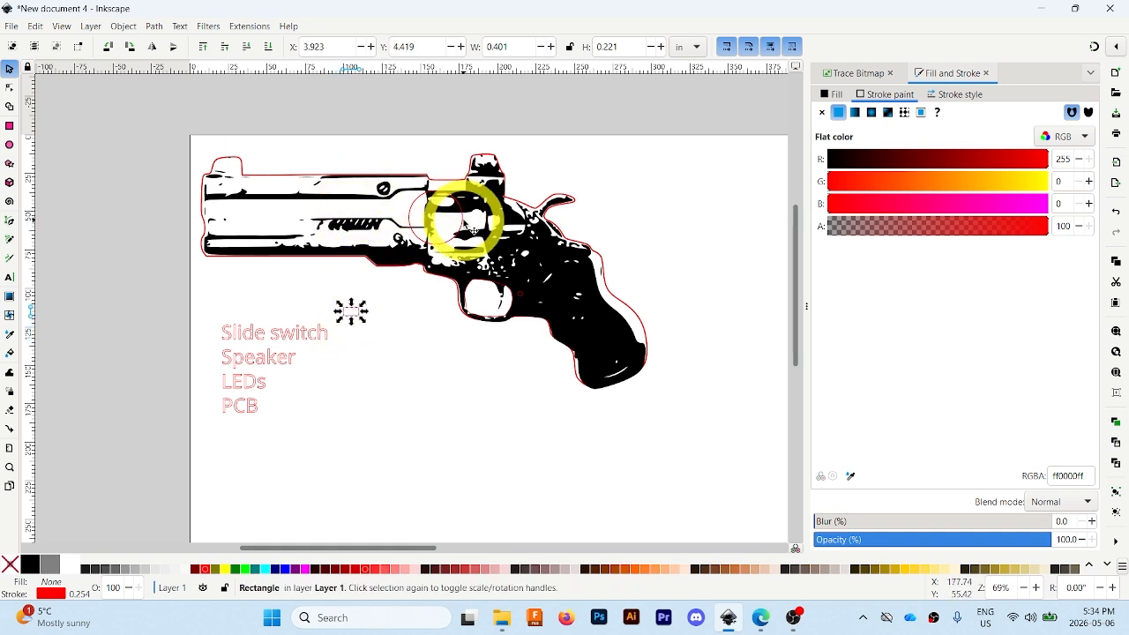
pyautogui.moveTo(456, 263); pyautogui.dragTo(360, 417)
pyautogui.click(189, 252)
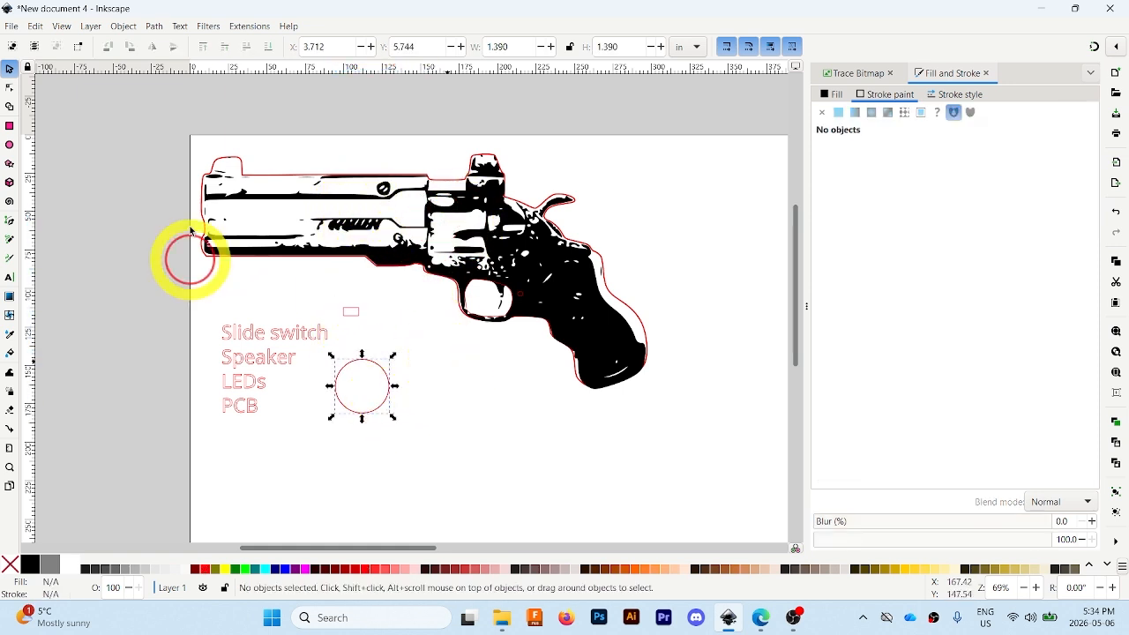
pyautogui.click(10, 26)
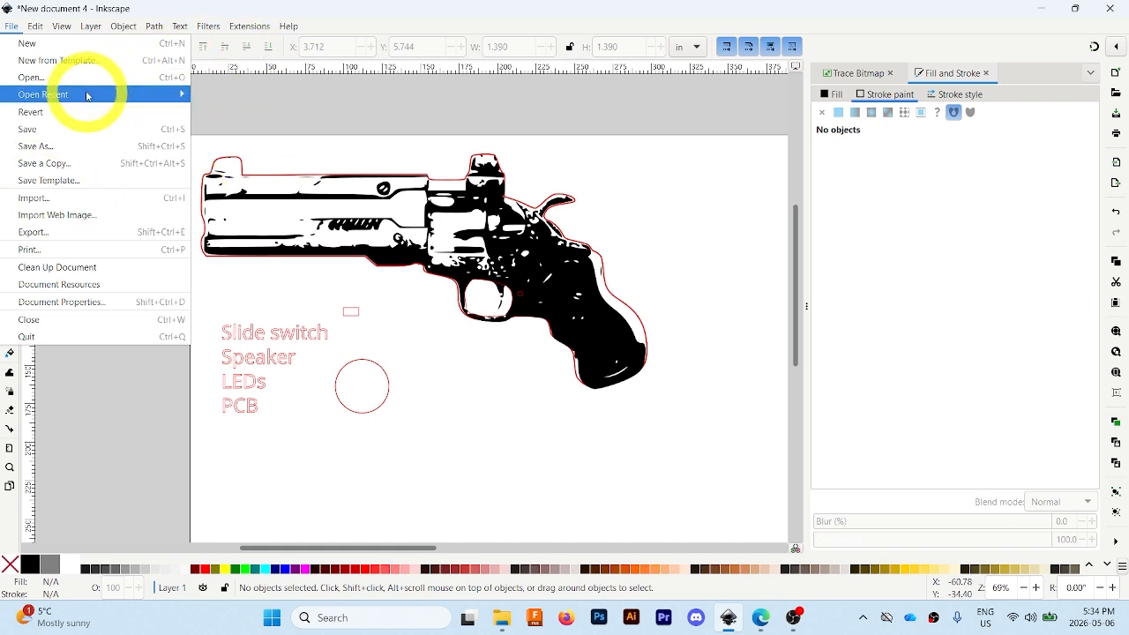
pyautogui.click(70, 147)
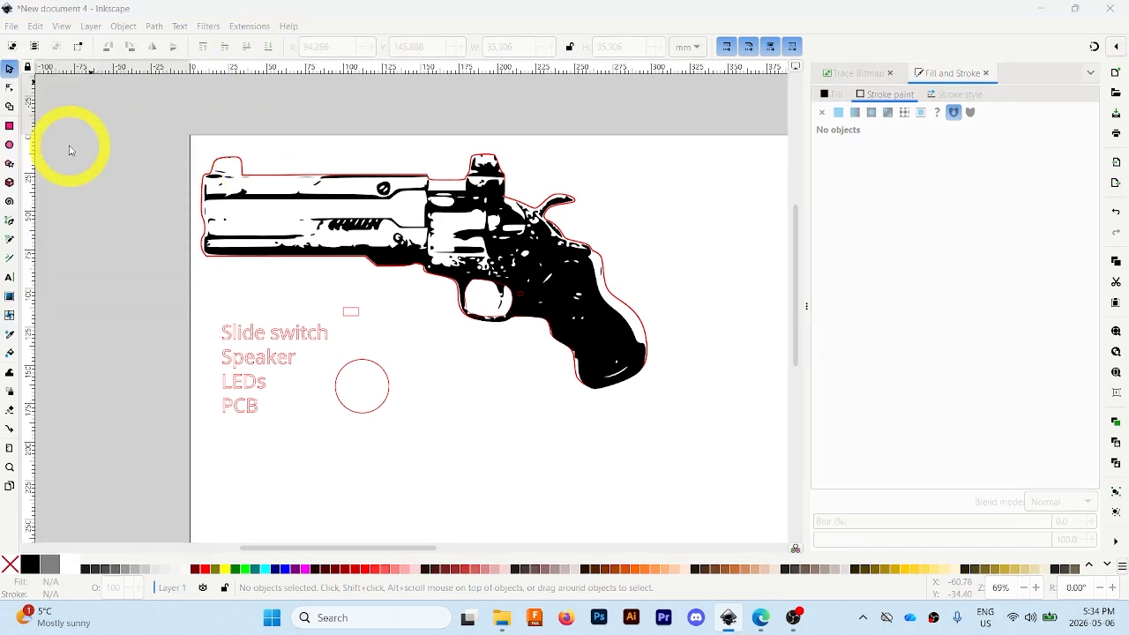
pyautogui.click(280, 51)
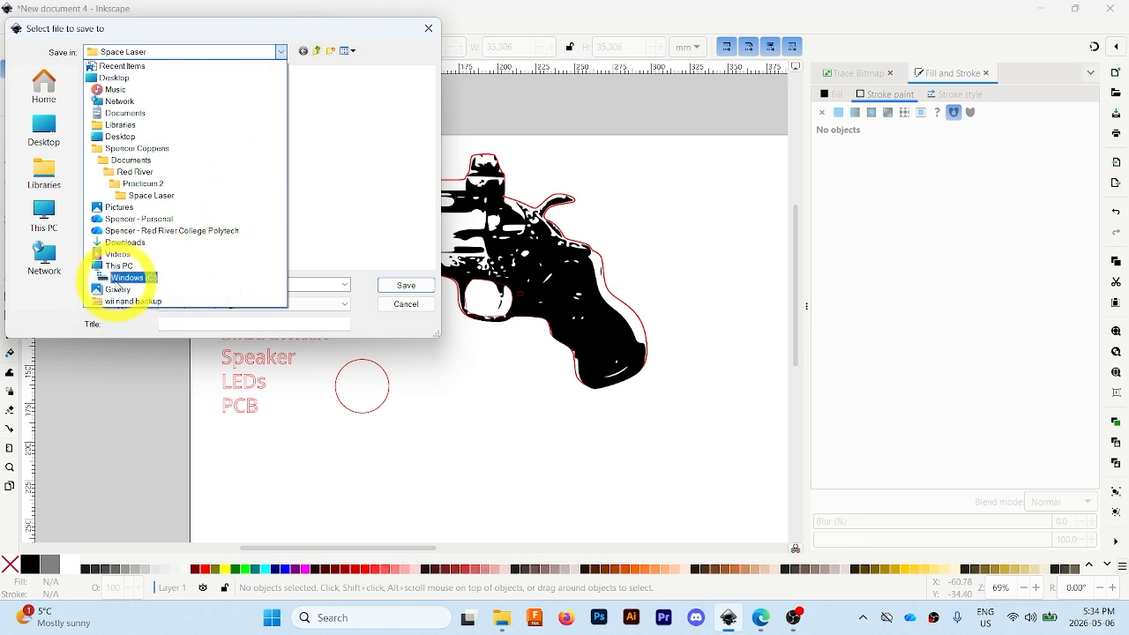
pyautogui.click(281, 53)
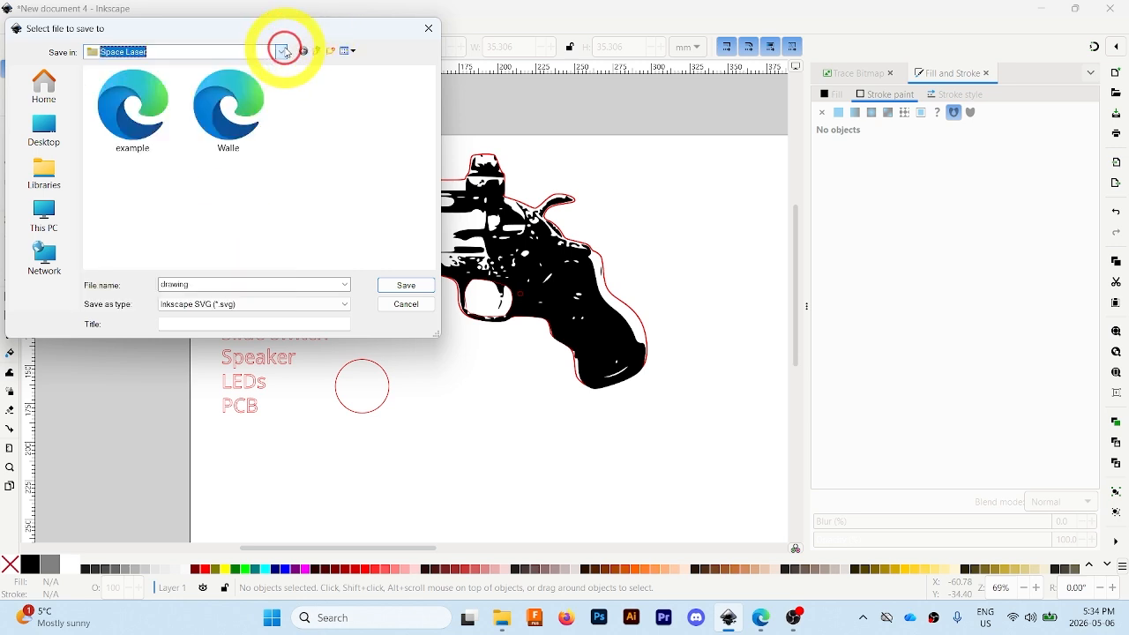
pyautogui.click(435, 37)
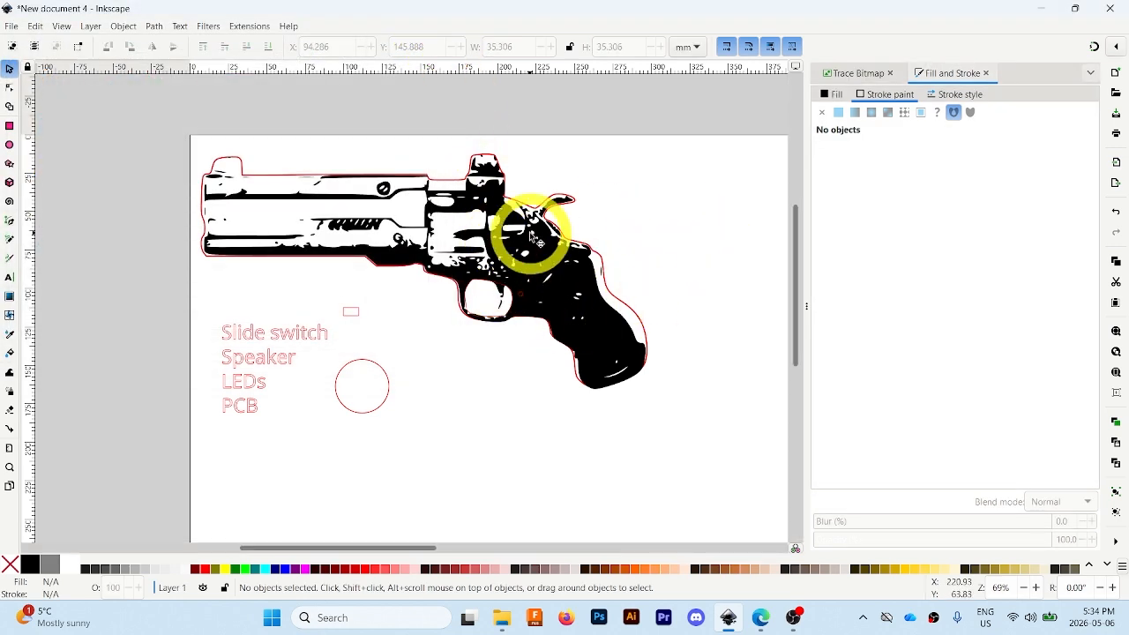
pyautogui.moveTo(693, 232); pyautogui.dragTo(669, 234)
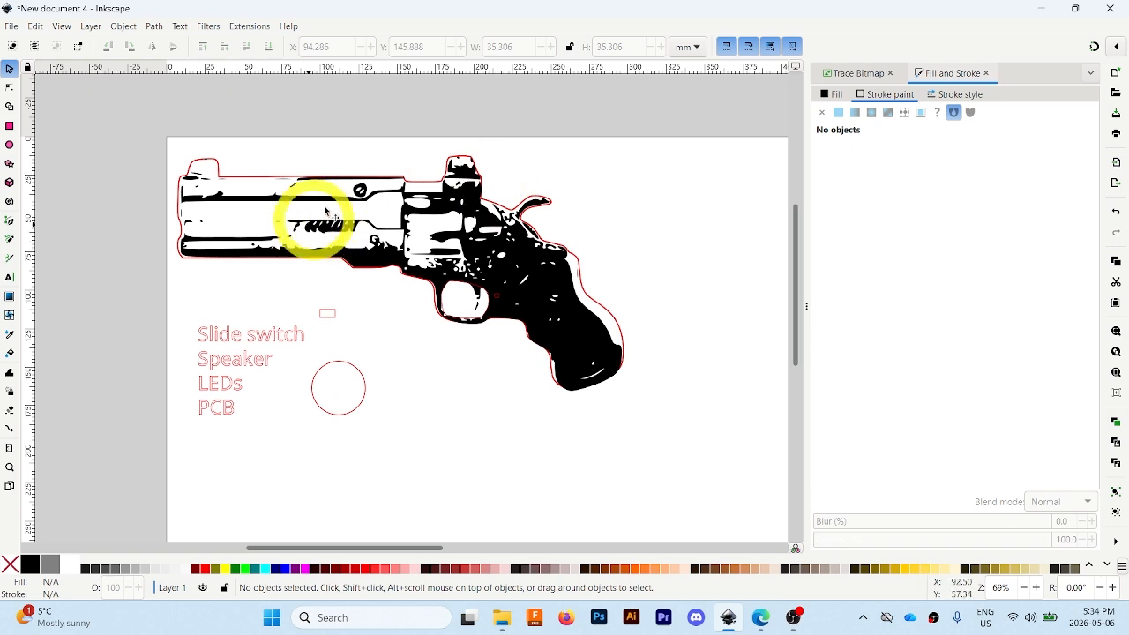